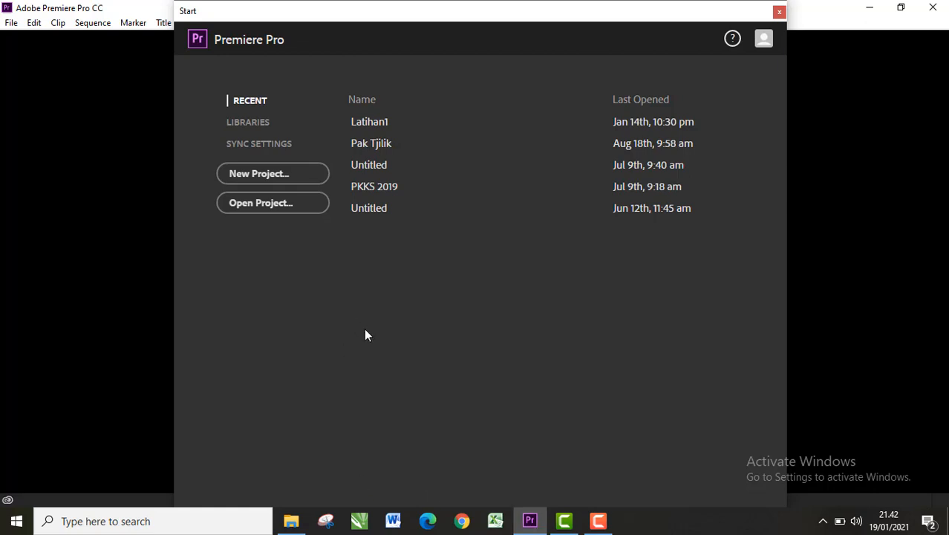
# Create a new project named latihan2, stored in D:\Vid.
pyautogui.click(282, 179)
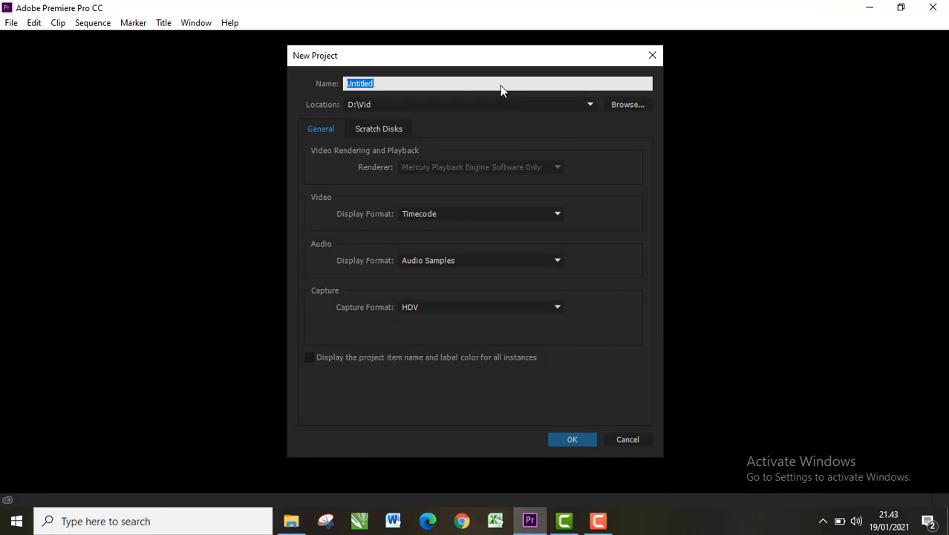
pyautogui.click(632, 108)
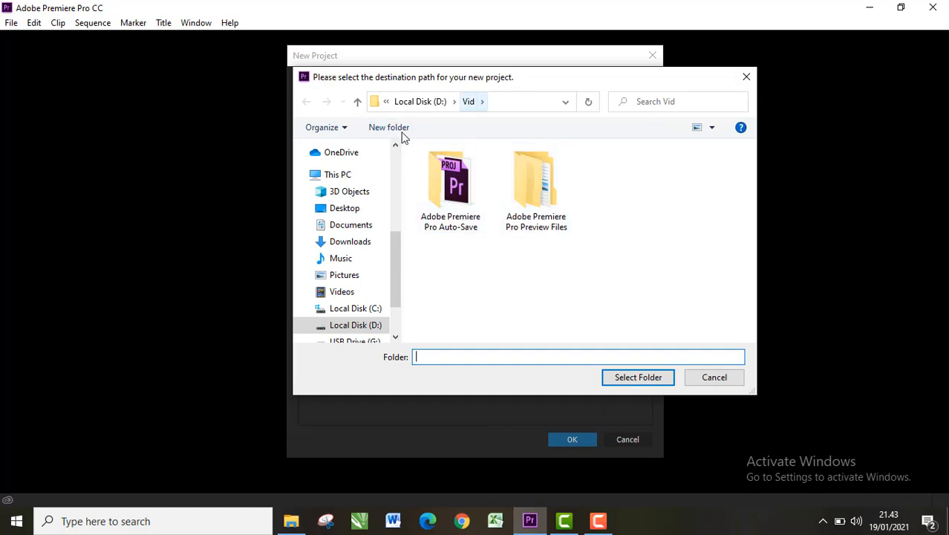
pyautogui.click(631, 376)
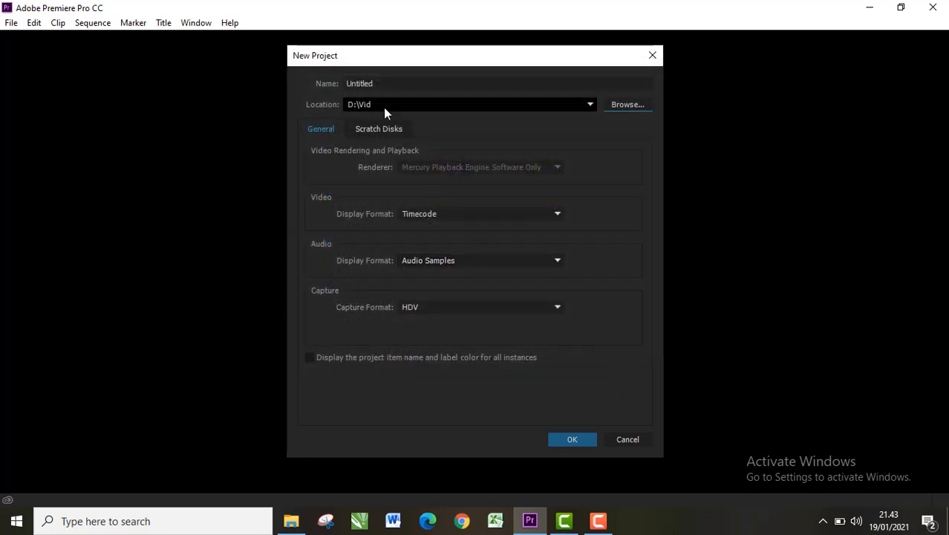
pyautogui.doubleClick(379, 84)
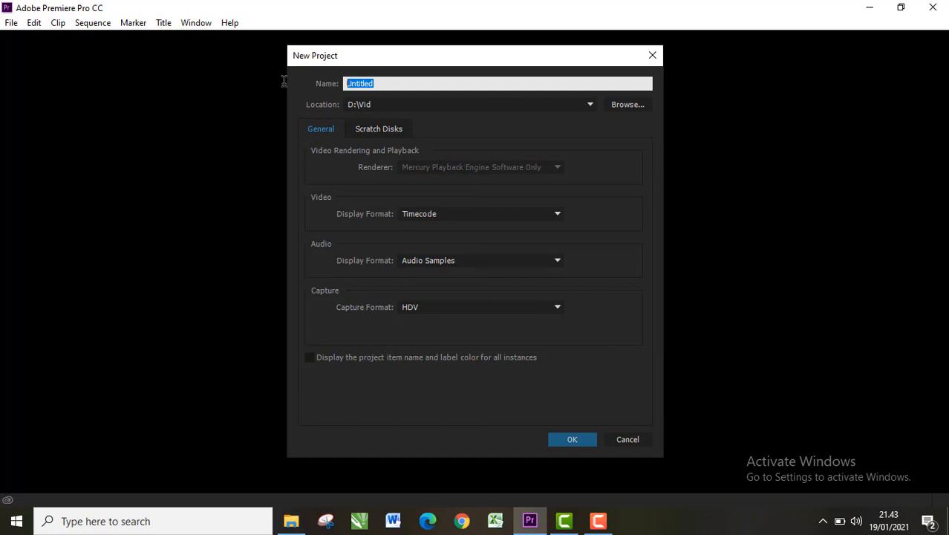
pyautogui.write('latihan2')
pyautogui.click(575, 439)
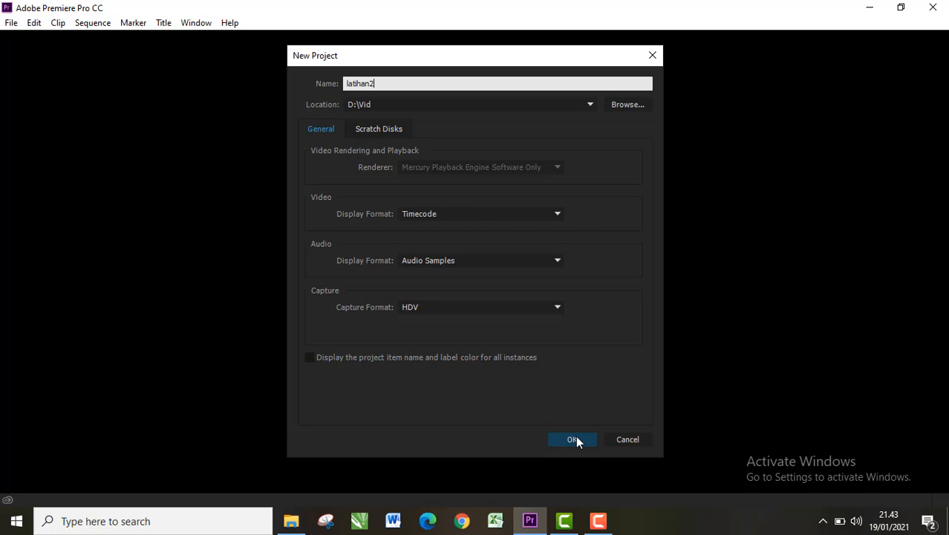
pyautogui.click(575, 439)
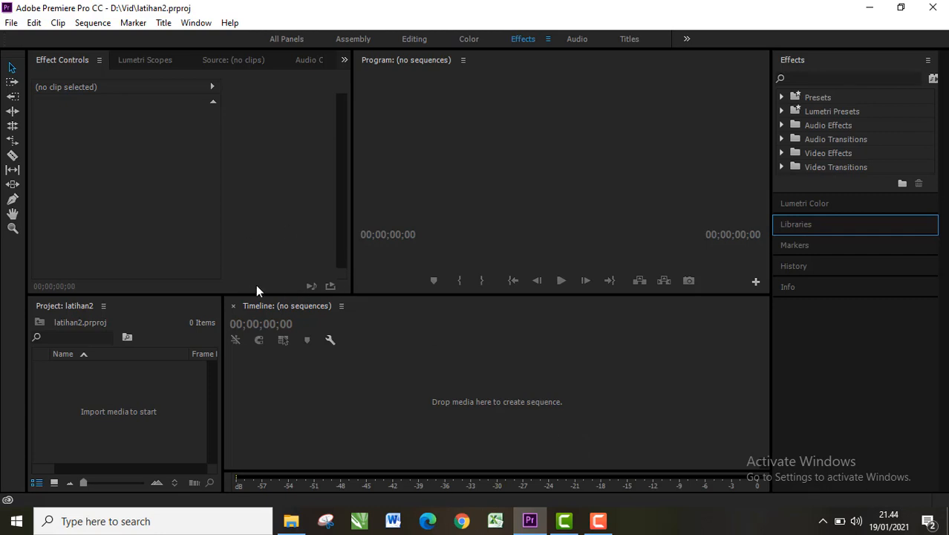
# Create a new sequence from the DSLR 720p50 preset, keeping the name Sequence 01.
pyautogui.click(12, 24)
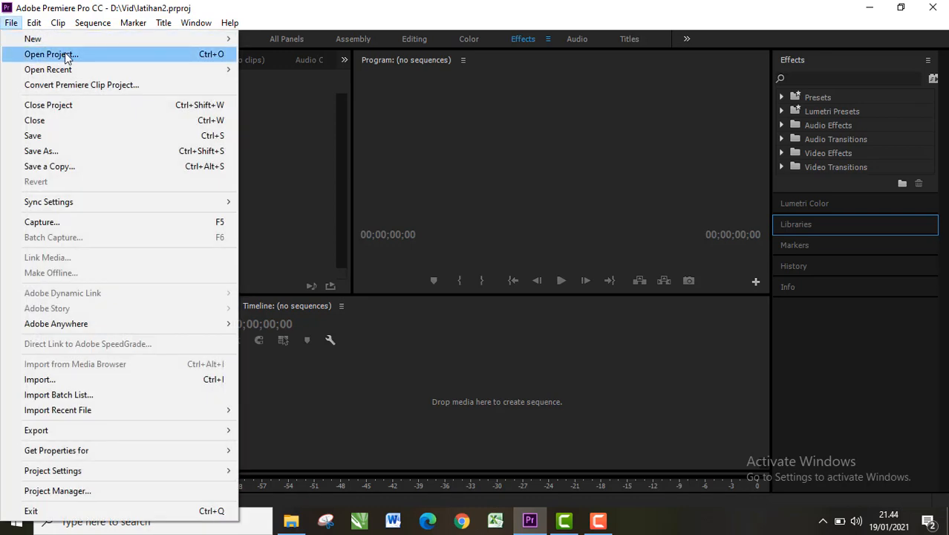
pyautogui.moveTo(52, 42)
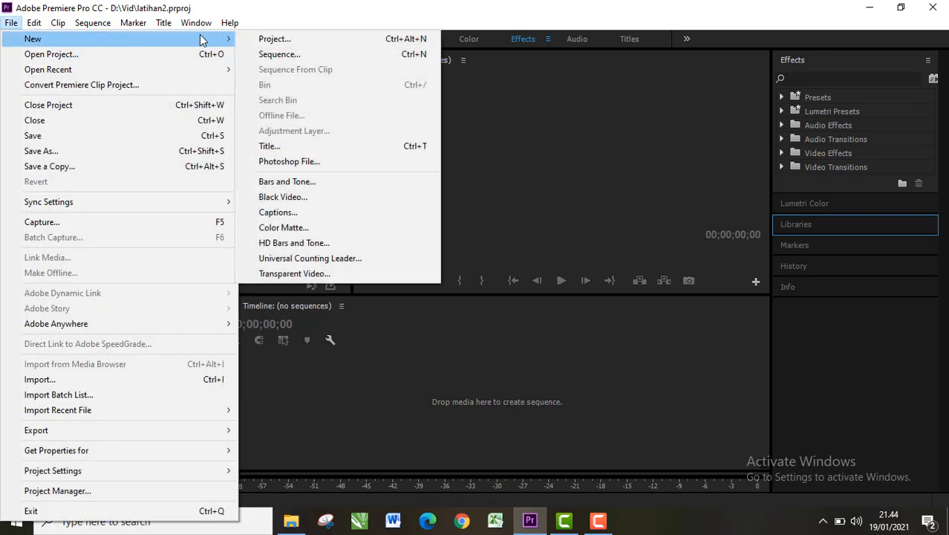
pyautogui.click(287, 55)
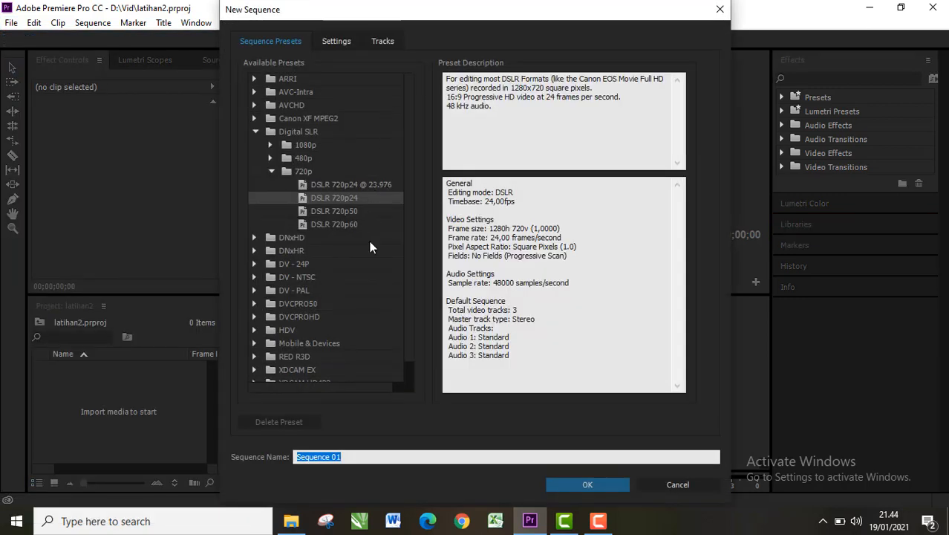
pyautogui.click(339, 215)
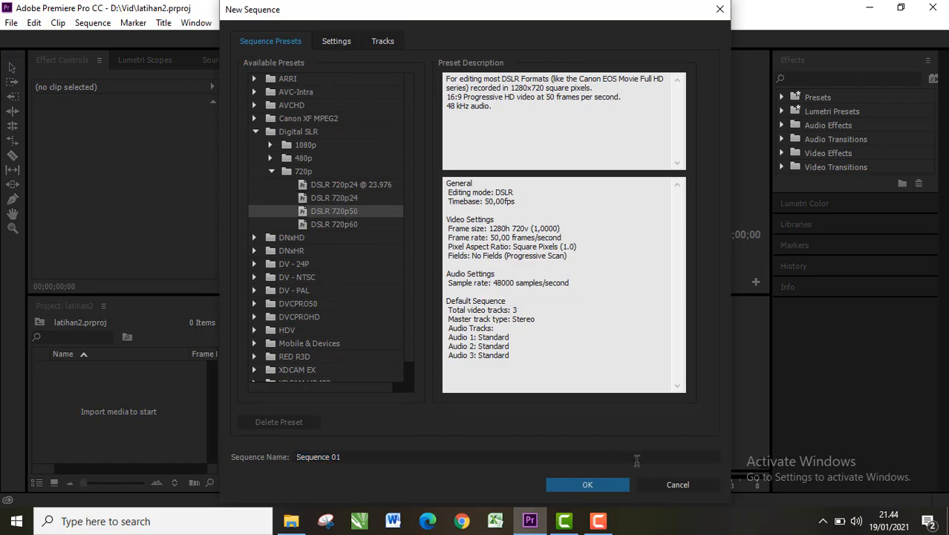
pyautogui.click(610, 487)
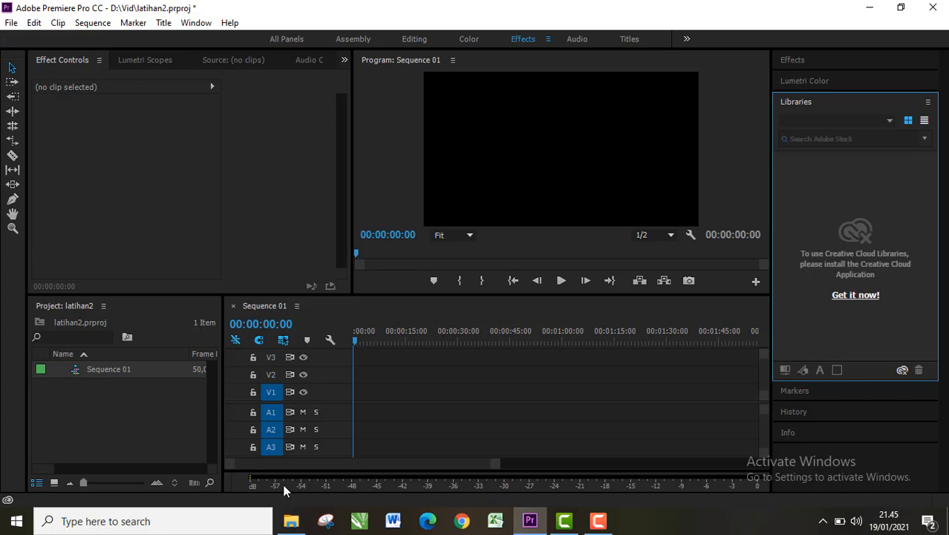
# Switch to File Explorer and import MVI_0151.MOV from the D:\Vid folder into the latihan2 project.
pyautogui.click(291, 521)
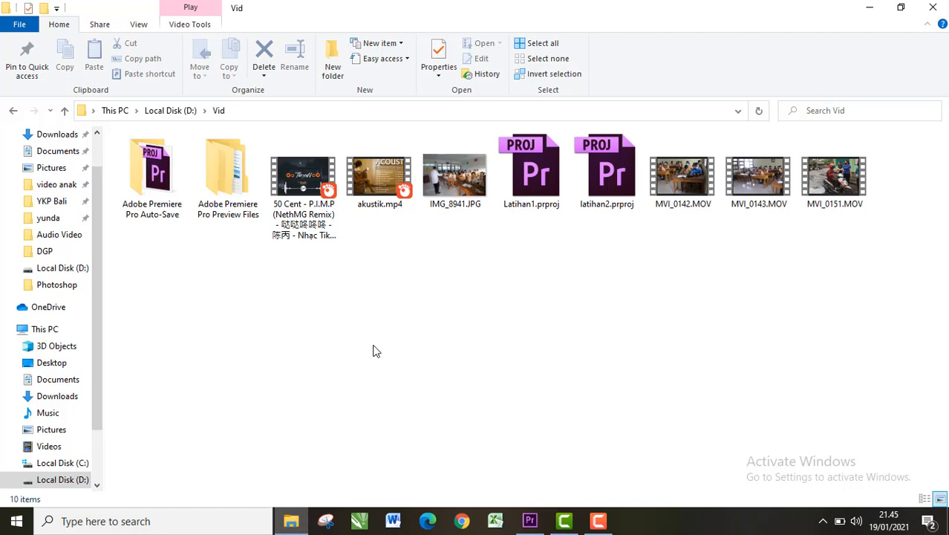
pyautogui.click(687, 203)
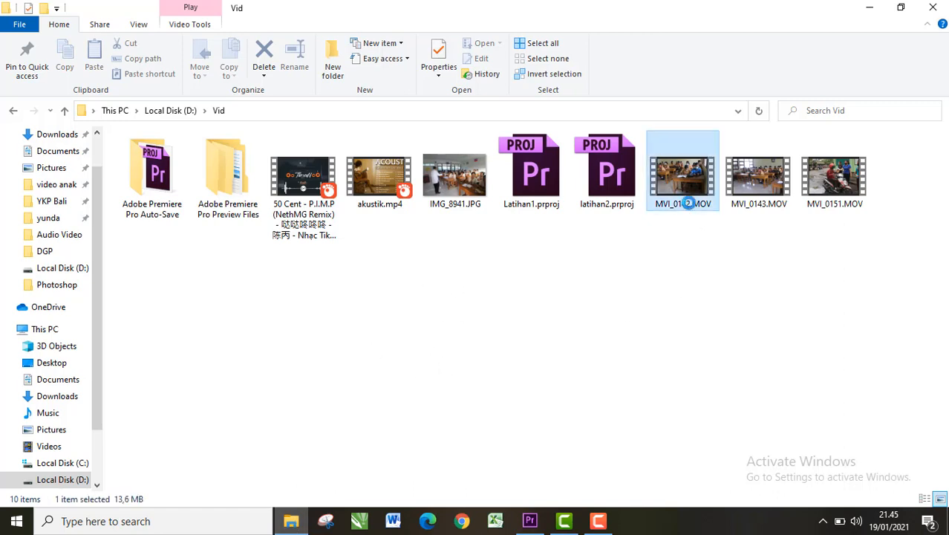
pyautogui.click(767, 192)
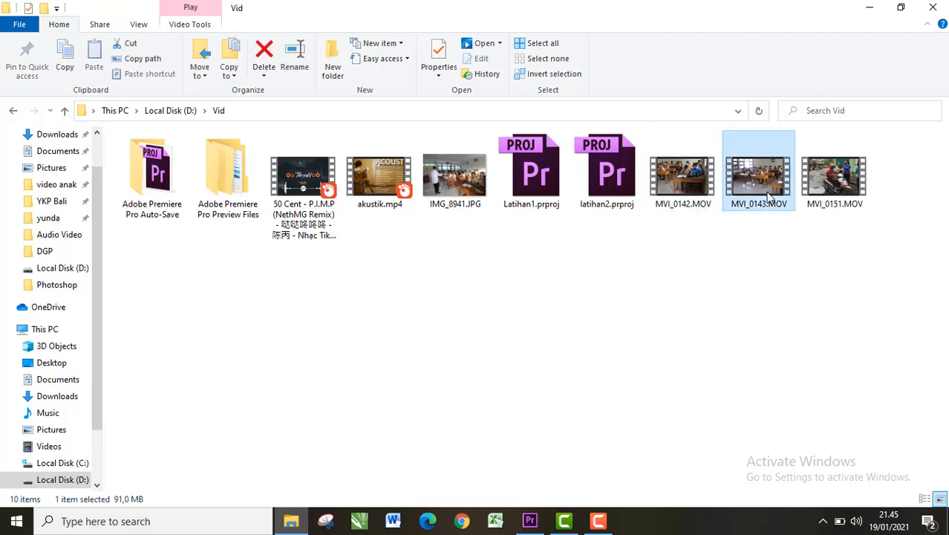
pyautogui.click(817, 199)
pyautogui.click(786, 190)
pyautogui.click(831, 197)
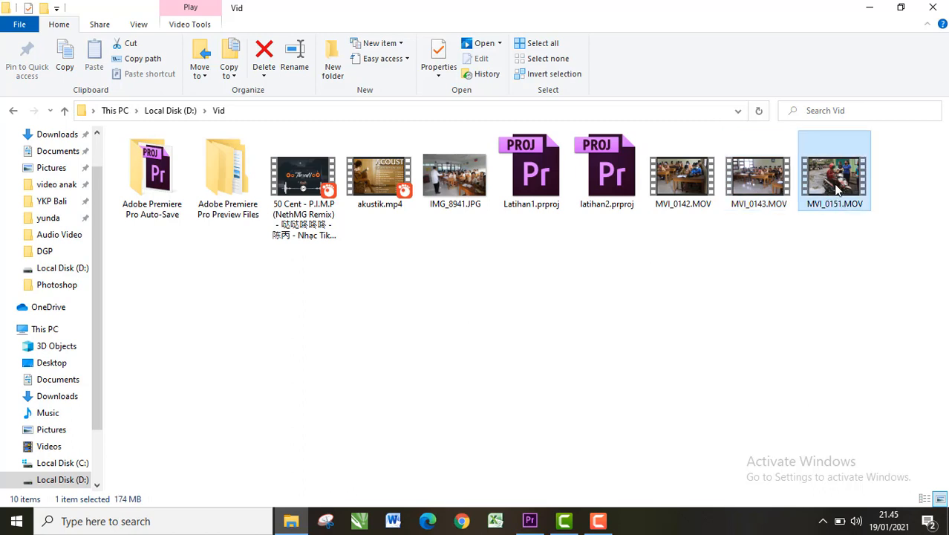
pyautogui.moveTo(822, 205); pyautogui.dragTo(121, 419)
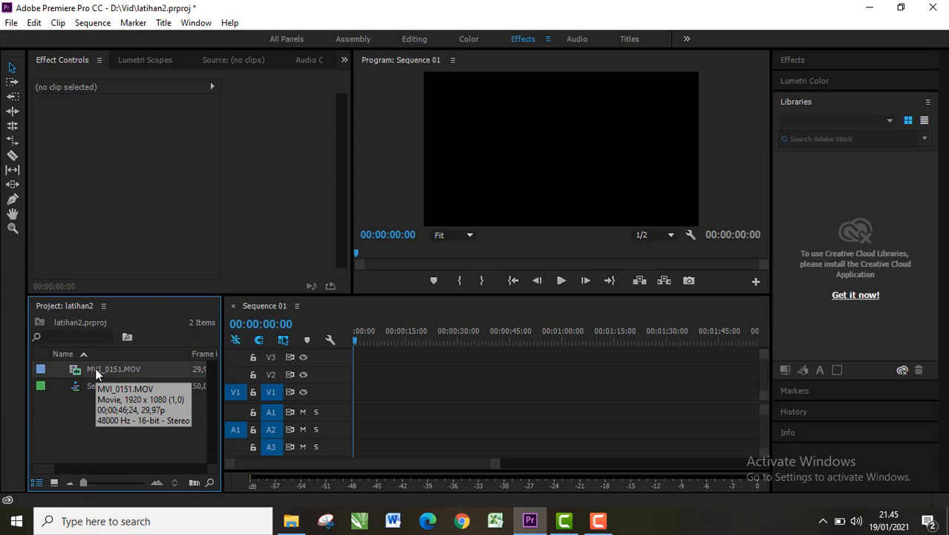
# Open MVI_0151.MOV in the Source monitor and play its first few seconds.
pyautogui.click(121, 370)
pyautogui.click(119, 371)
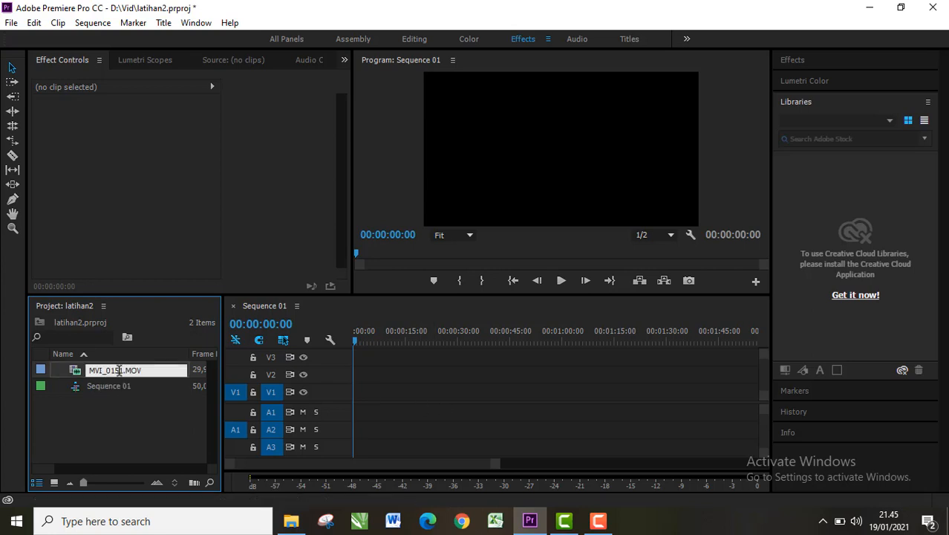
pyautogui.click(128, 406)
pyautogui.click(100, 364)
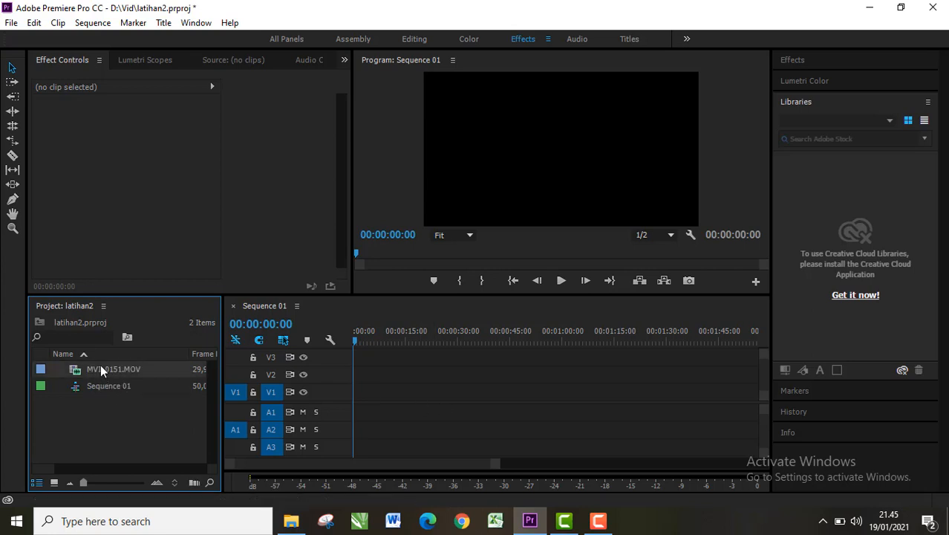
pyautogui.doubleClick(100, 367)
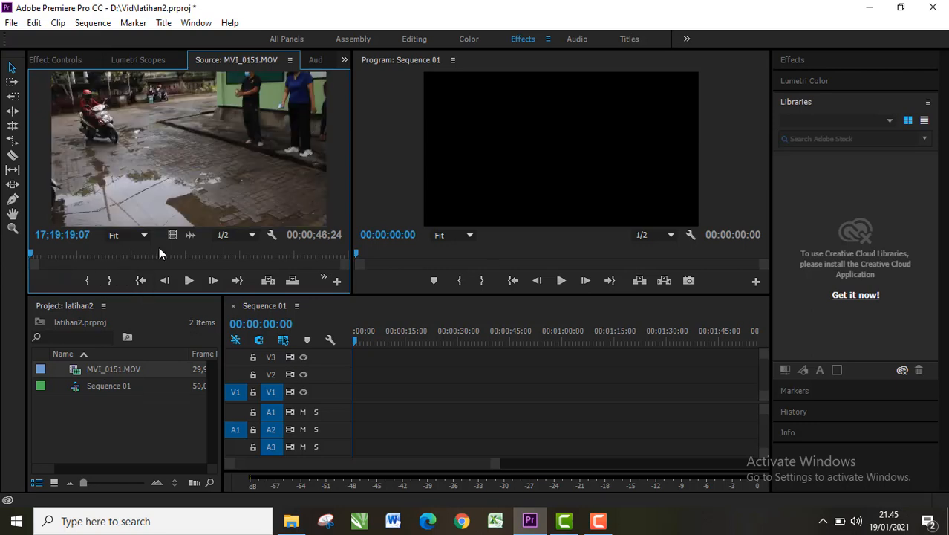
pyautogui.click(188, 281)
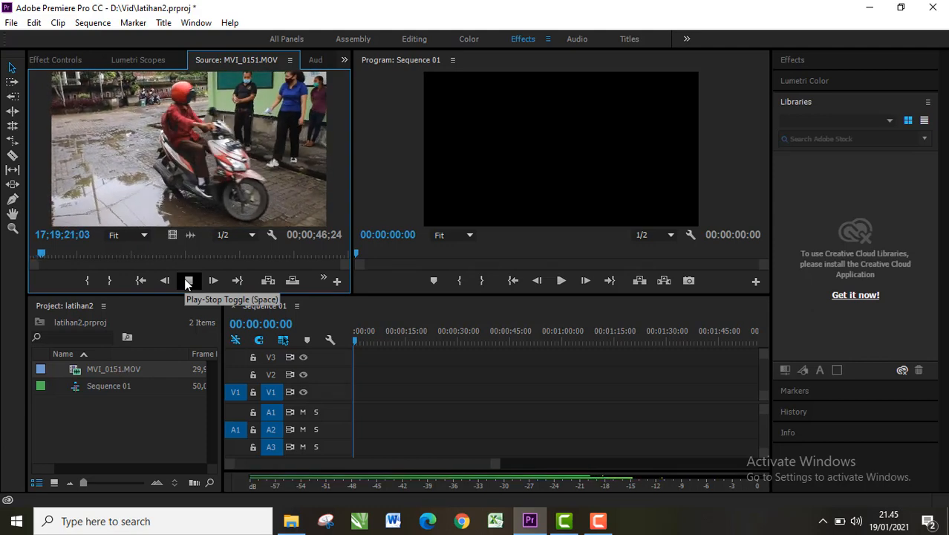
pyautogui.click(187, 281)
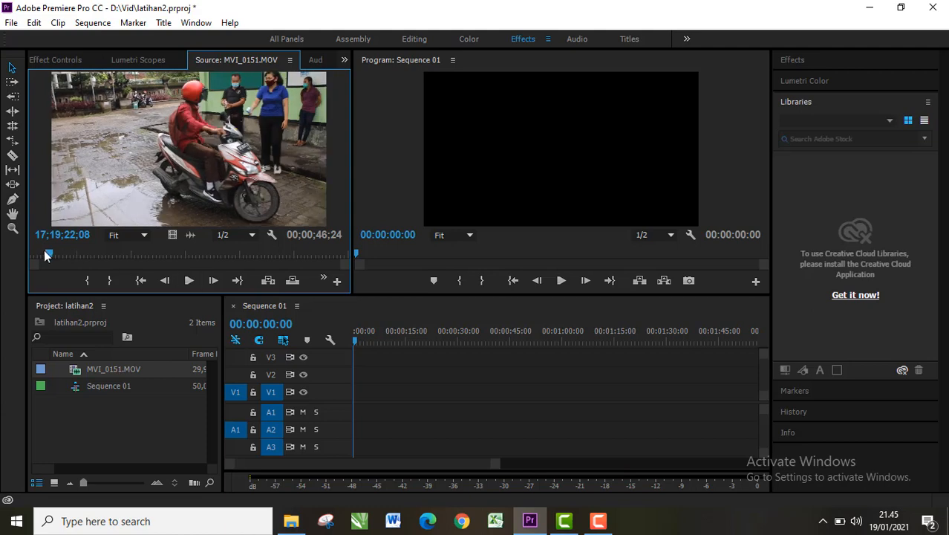
# Mark the source clip's In point at 17;19;24;17 and its Out point at 17;19;57;09.
pyautogui.moveTo(46, 256); pyautogui.dragTo(66, 257)
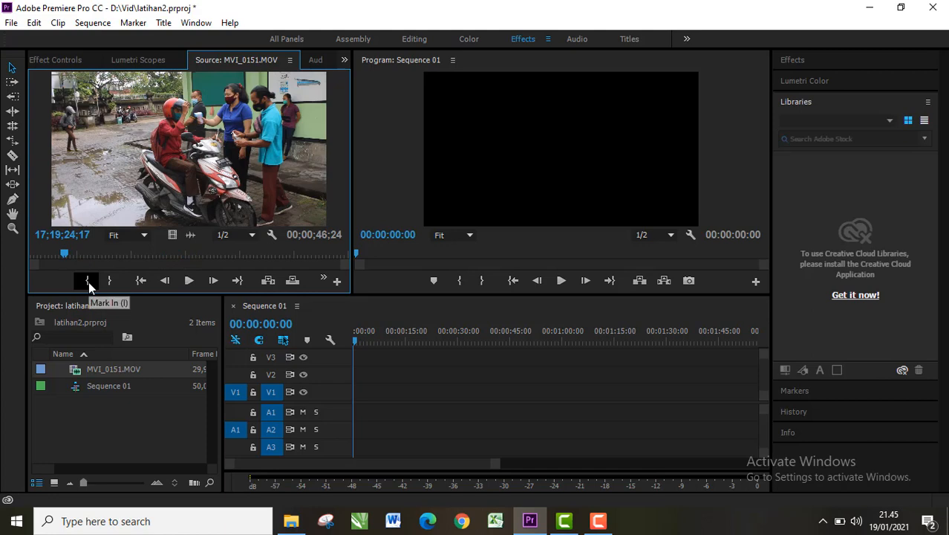
pyautogui.click(87, 283)
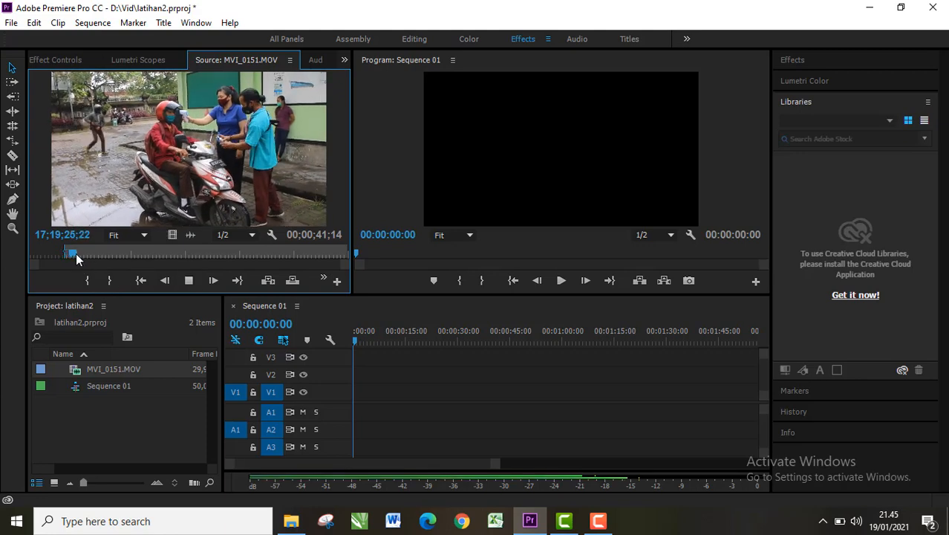
pyautogui.moveTo(75, 254); pyautogui.dragTo(289, 262)
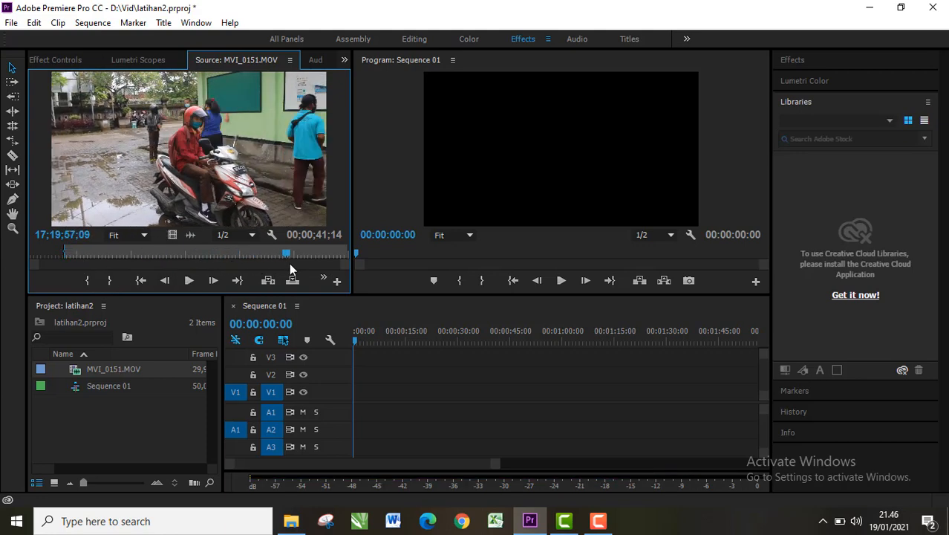
pyautogui.click(117, 281)
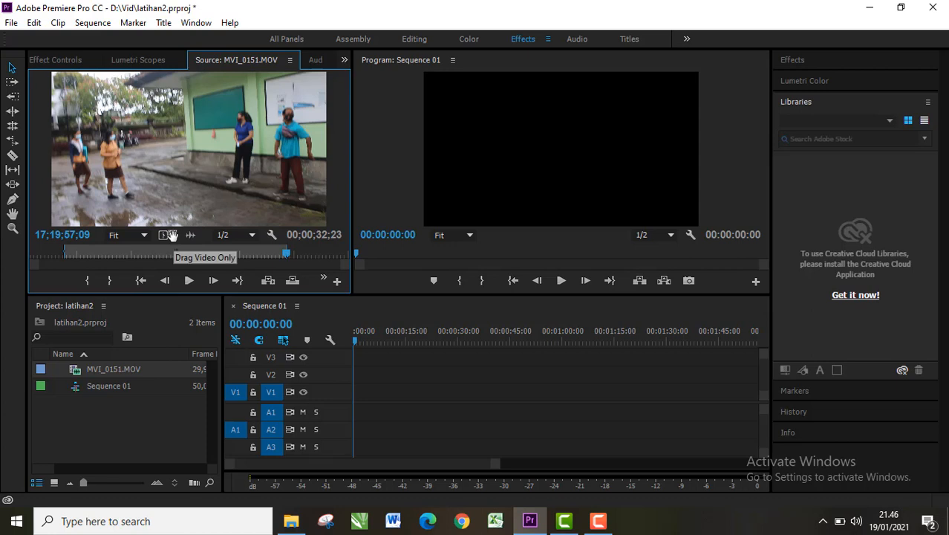
# Place only the video of the marked range at the start of track V1, keeping the existing sequence settings, and preview the sequence briefly.
pyautogui.moveTo(170, 235); pyautogui.dragTo(355, 399)
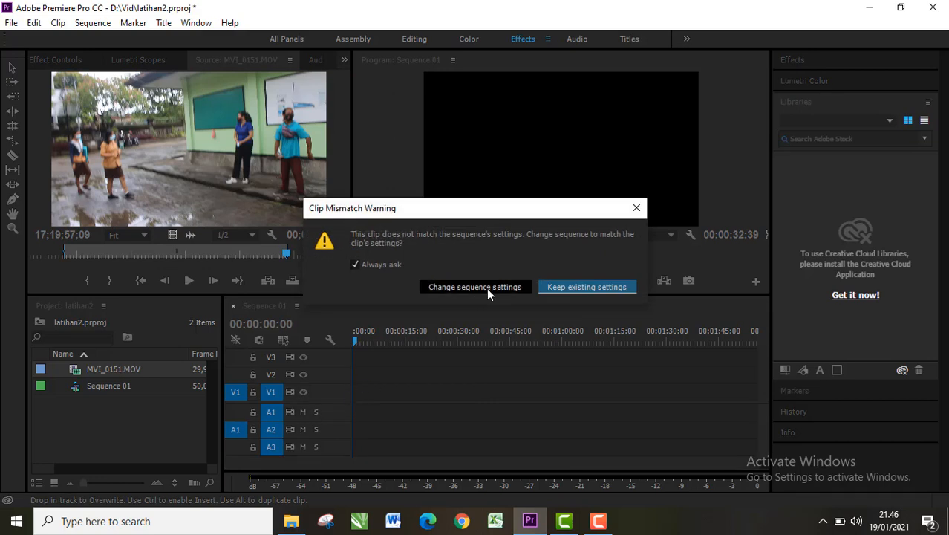
pyautogui.click(579, 290)
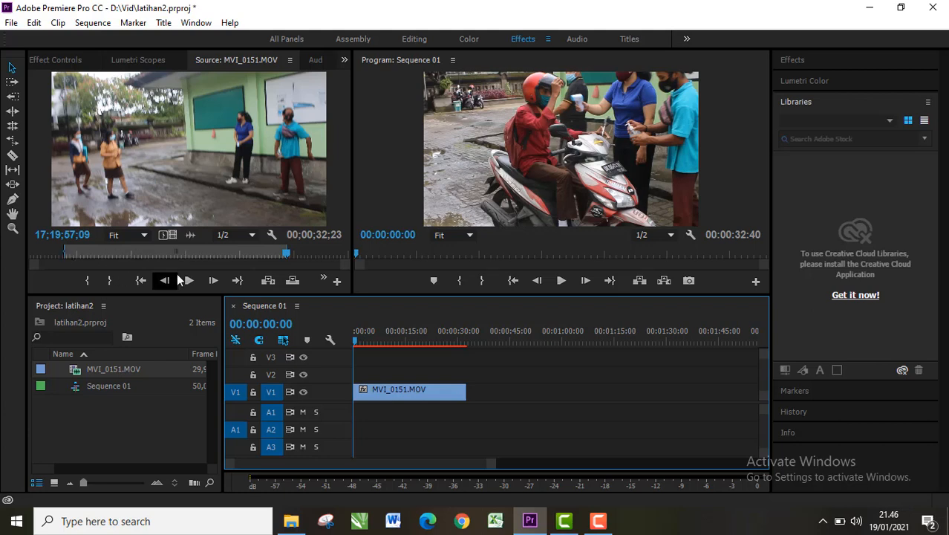
pyautogui.click(562, 281)
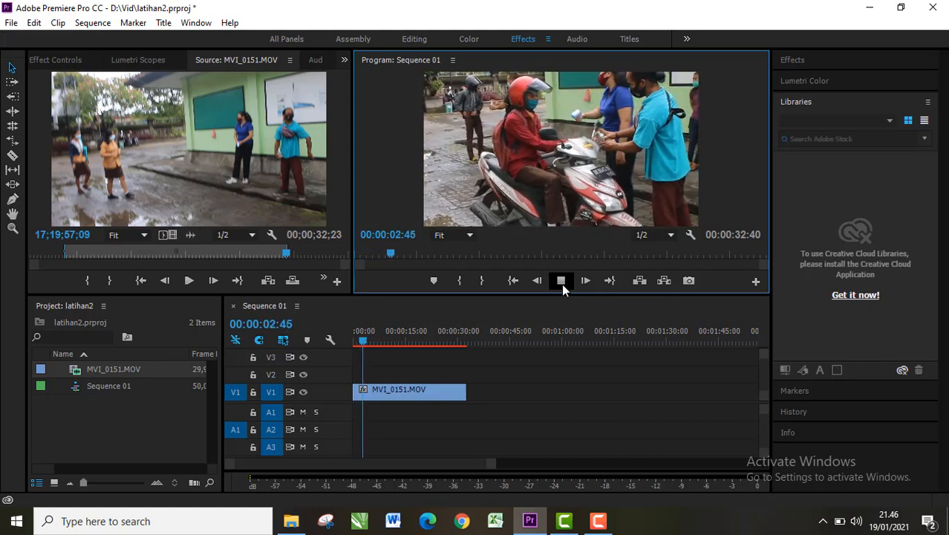
pyautogui.click(561, 283)
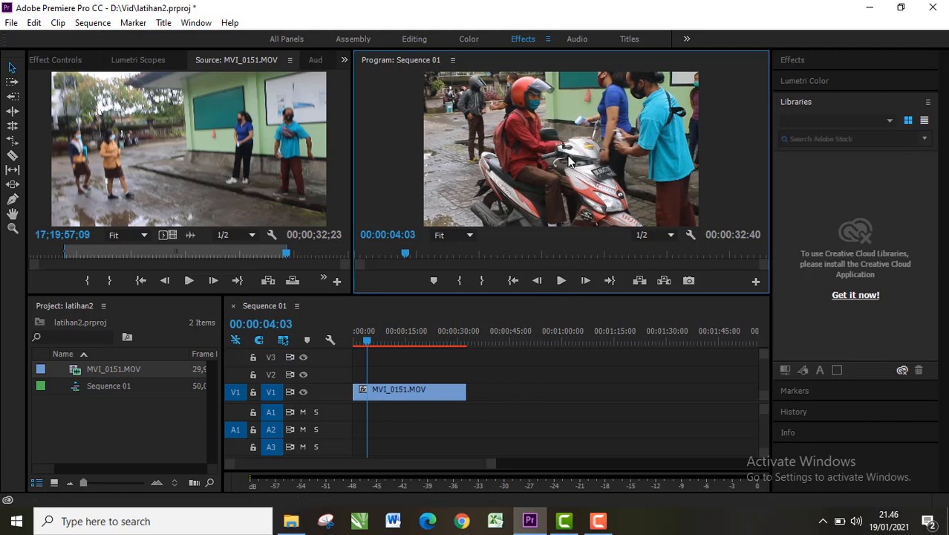
# Render the MVI_0151.MOV clip on track V1 as a selection and stop the playback of the sequence.
pyautogui.click(443, 393)
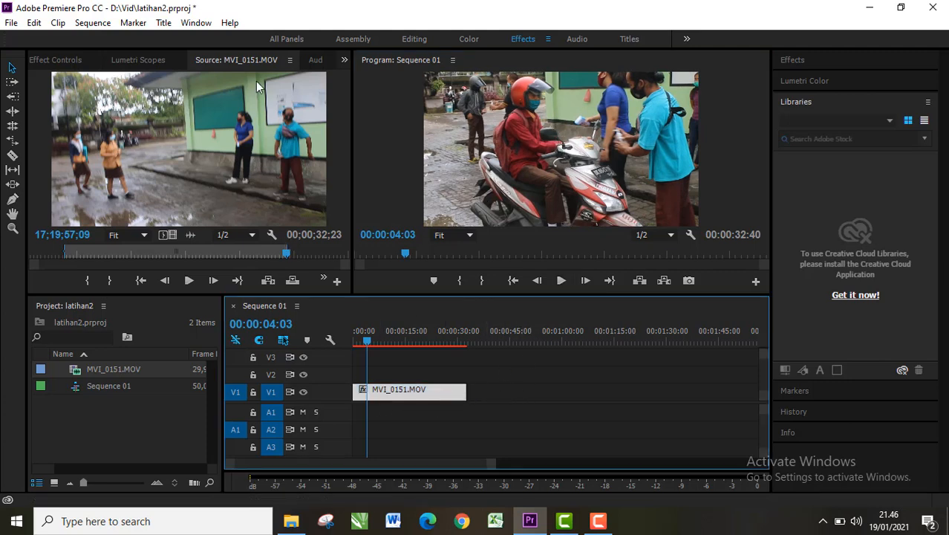
pyautogui.click(92, 22)
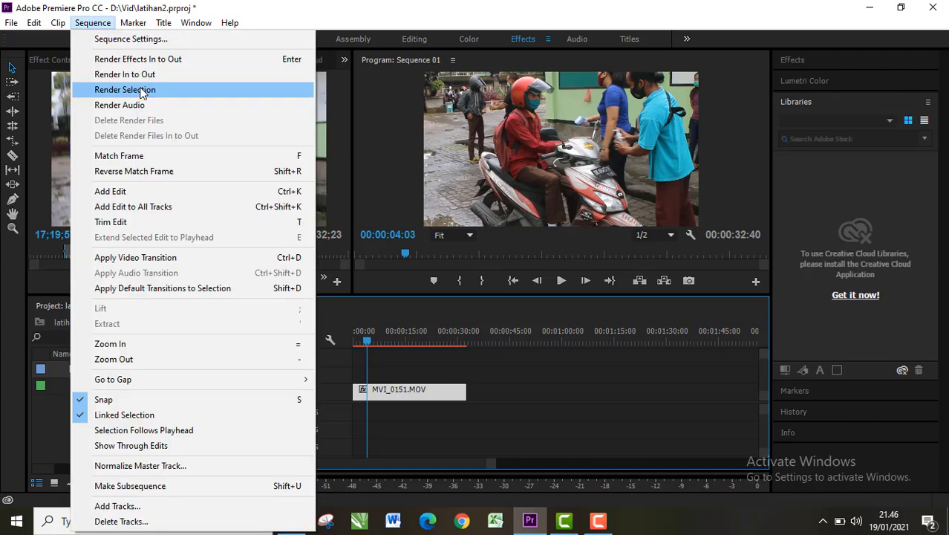
pyautogui.click(141, 90)
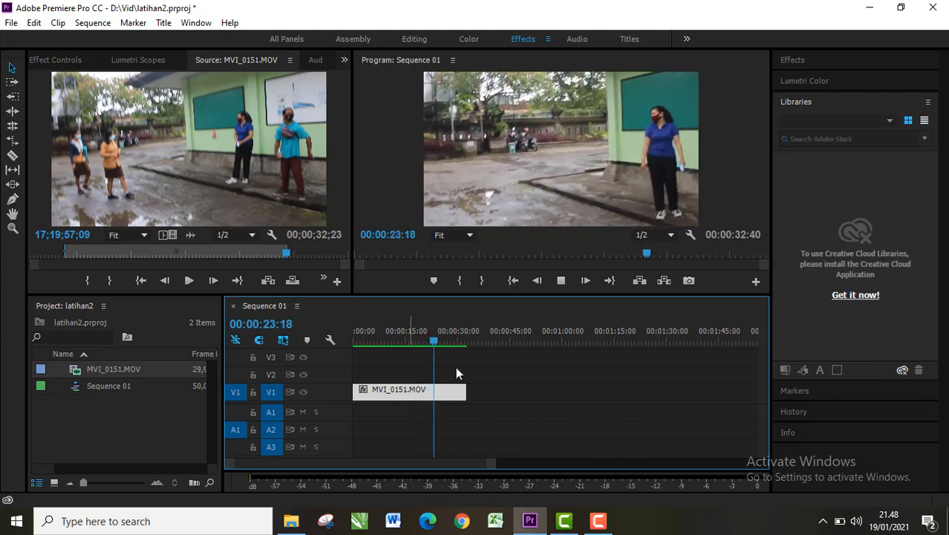
pyautogui.press('space')
# Try reducing the MVI_0151.MOV clip's Motion scale to 67 in its effect controls, and undo the scale change.
pyautogui.click(450, 404)
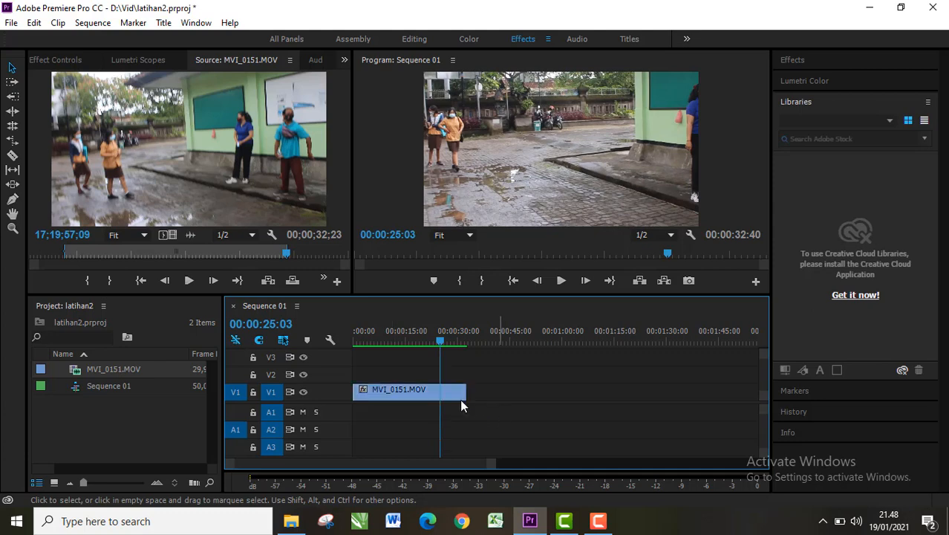
pyautogui.click(420, 396)
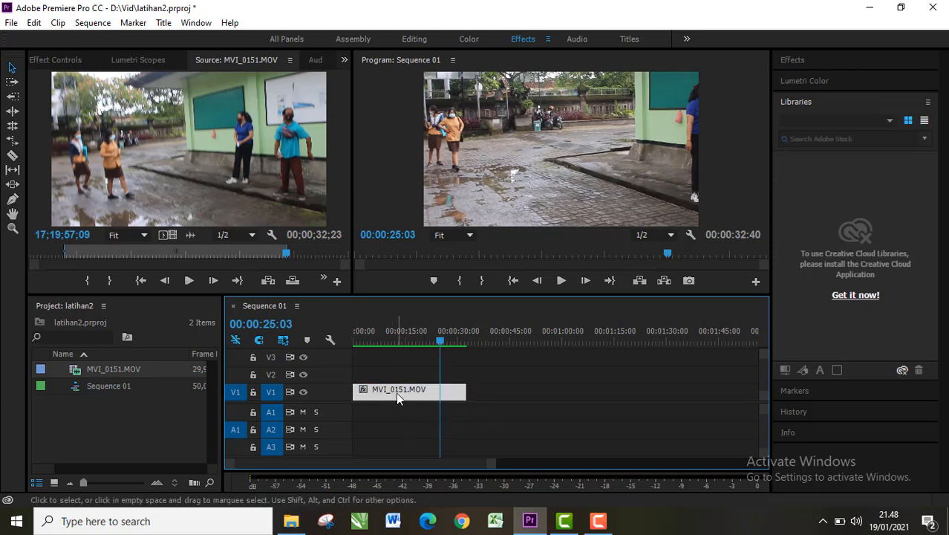
pyautogui.click(56, 61)
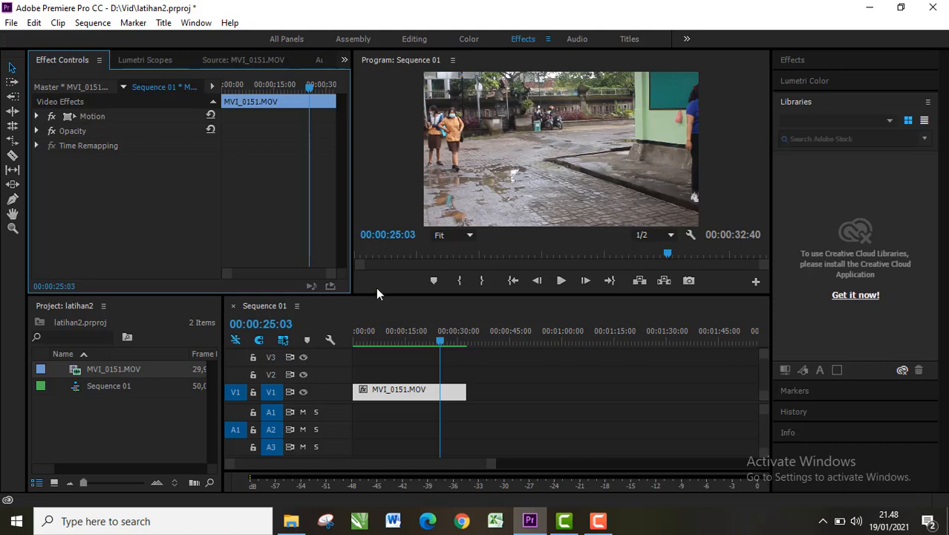
pyautogui.click(37, 117)
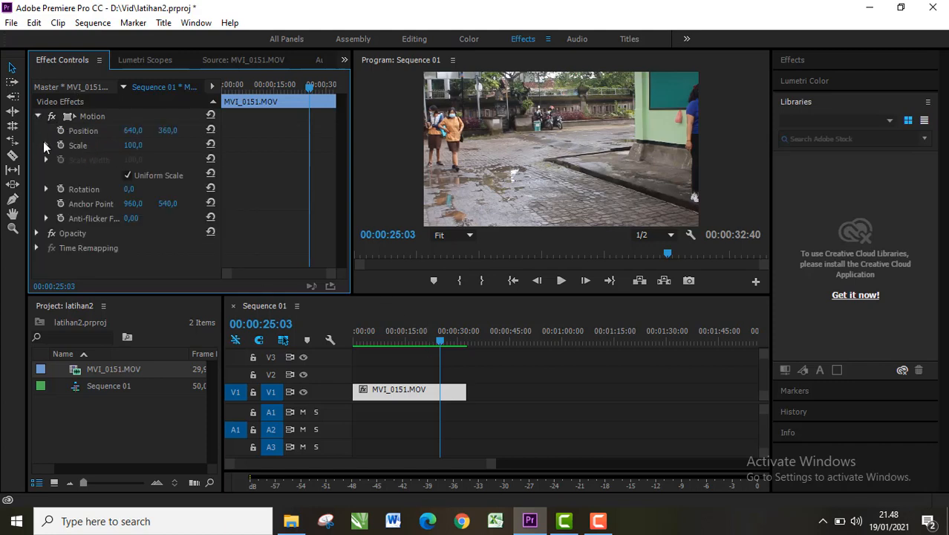
pyautogui.click(47, 145)
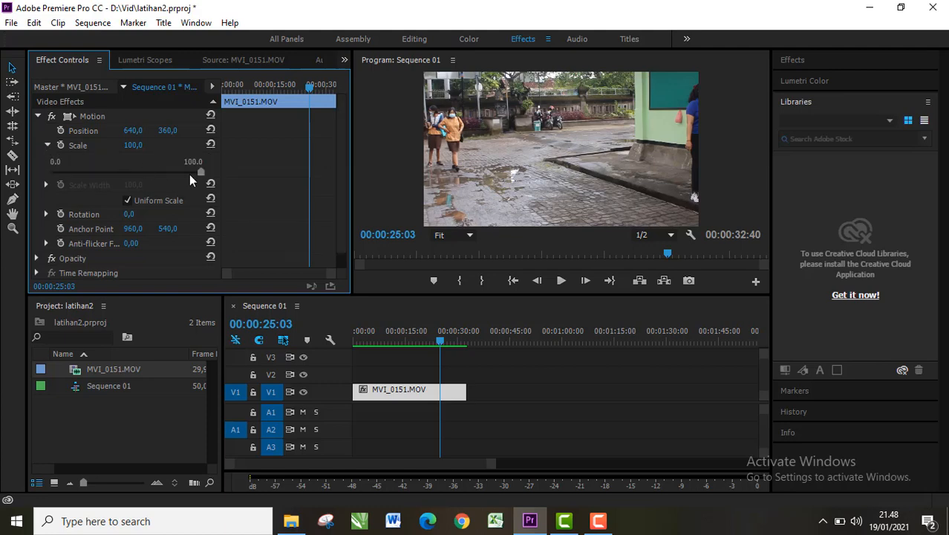
pyautogui.moveTo(198, 174); pyautogui.dragTo(152, 178)
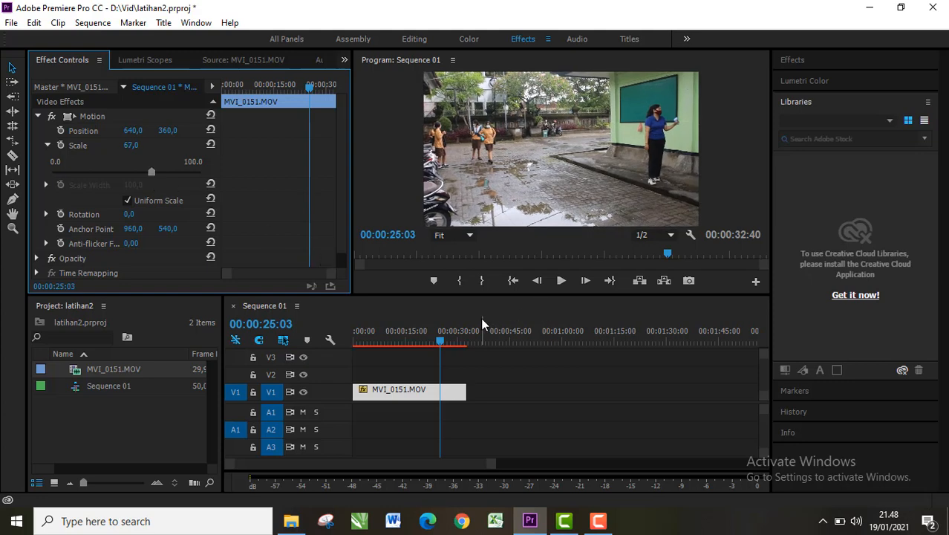
pyautogui.hotkey('ctrl', 'z')
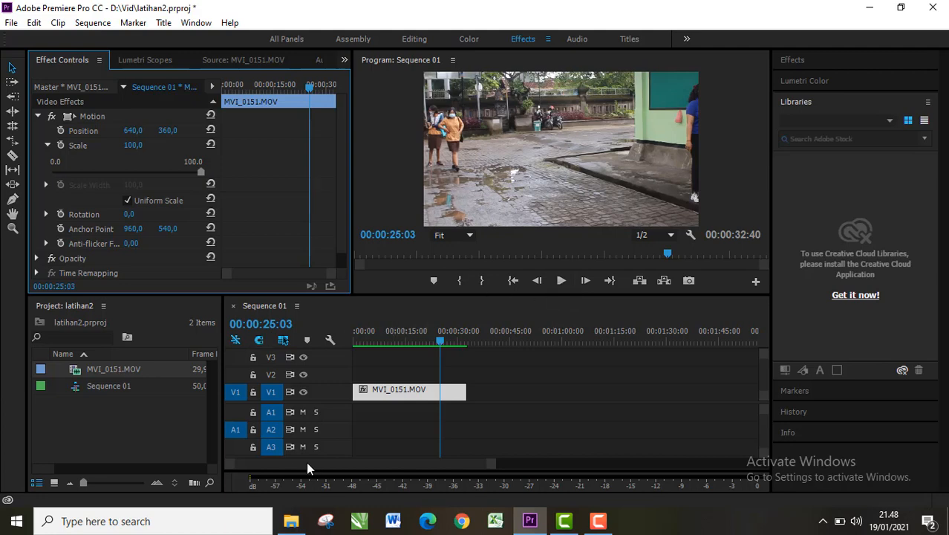
# Import the 50 Cent - P.I.M.P (NethMG Remix) file from the Vid folder and place only its audio at the start of track A1.
pyautogui.click(151, 438)
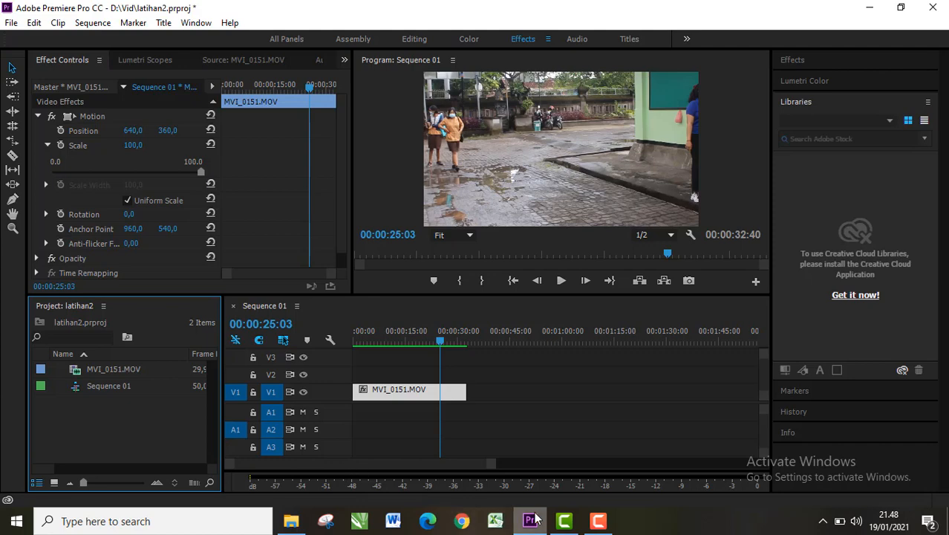
pyautogui.click(291, 521)
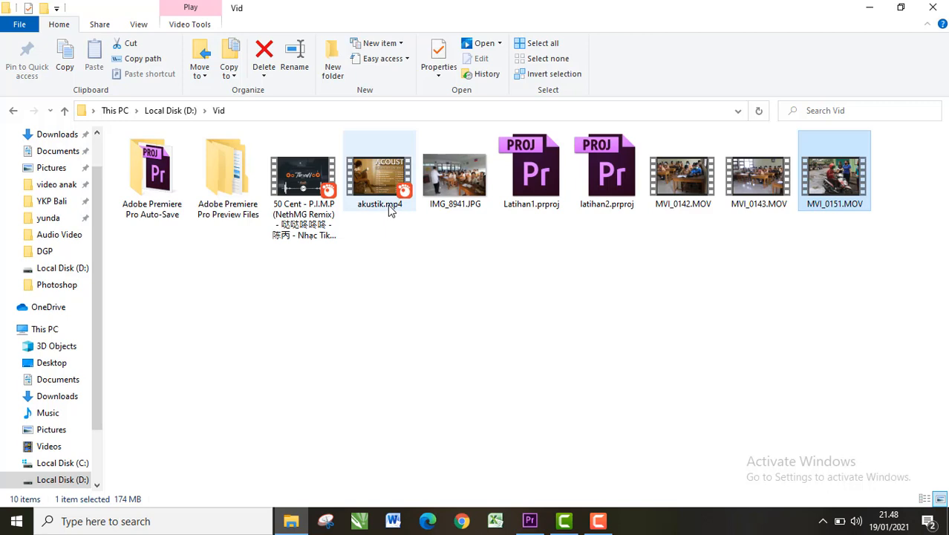
pyautogui.click(318, 237)
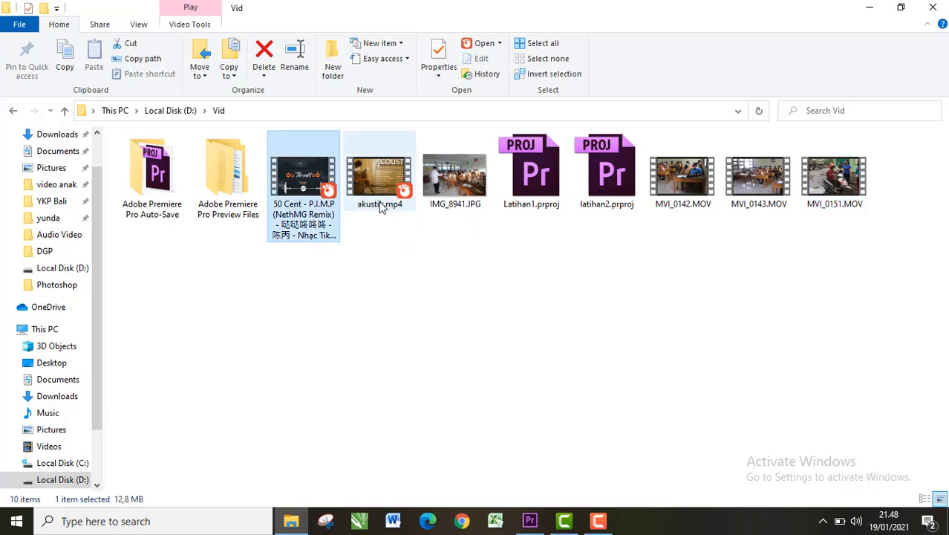
pyautogui.moveTo(381, 207)
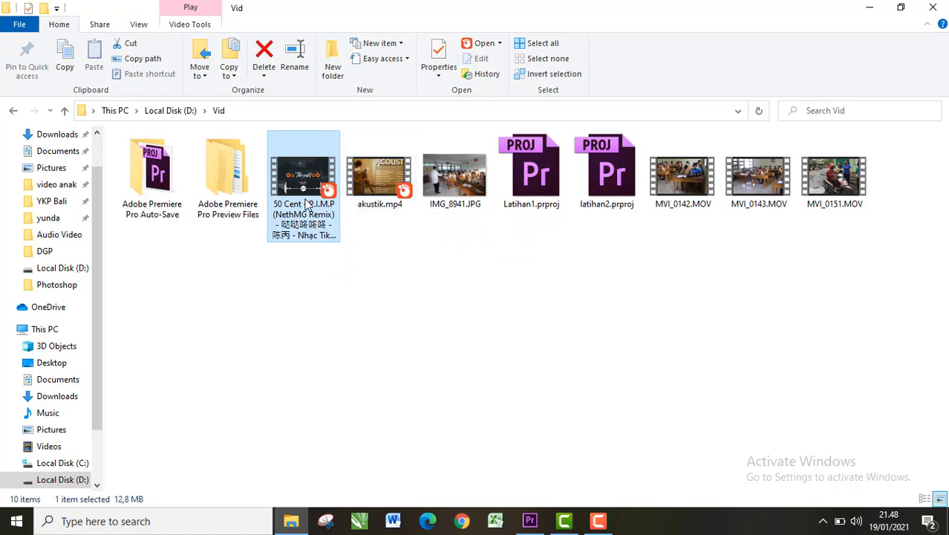
pyautogui.moveTo(306, 203); pyautogui.dragTo(260, 455)
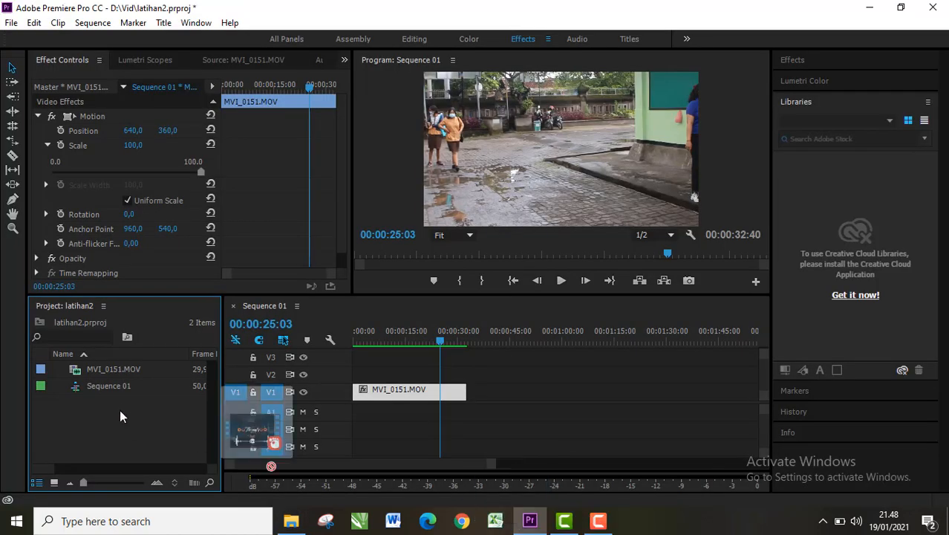
pyautogui.moveTo(161, 386); pyautogui.dragTo(114, 415)
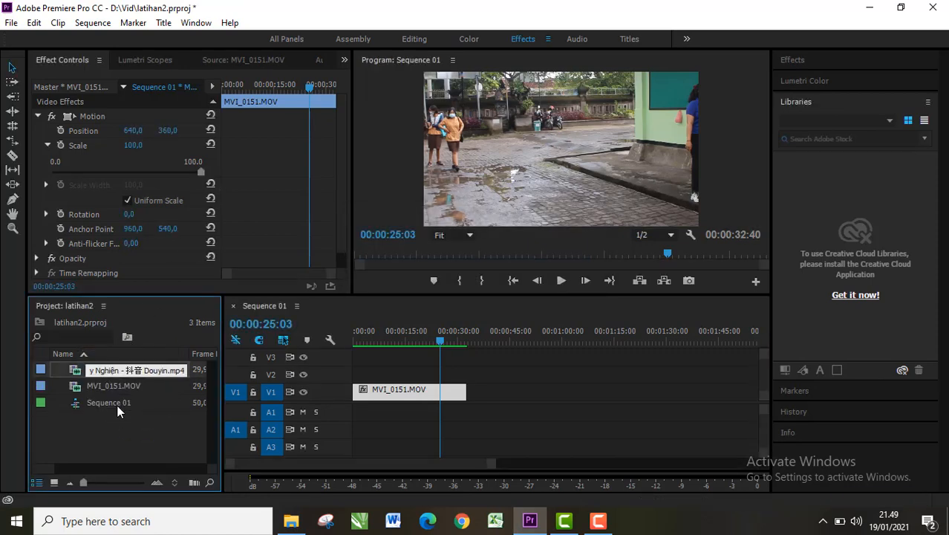
pyautogui.doubleClick(77, 373)
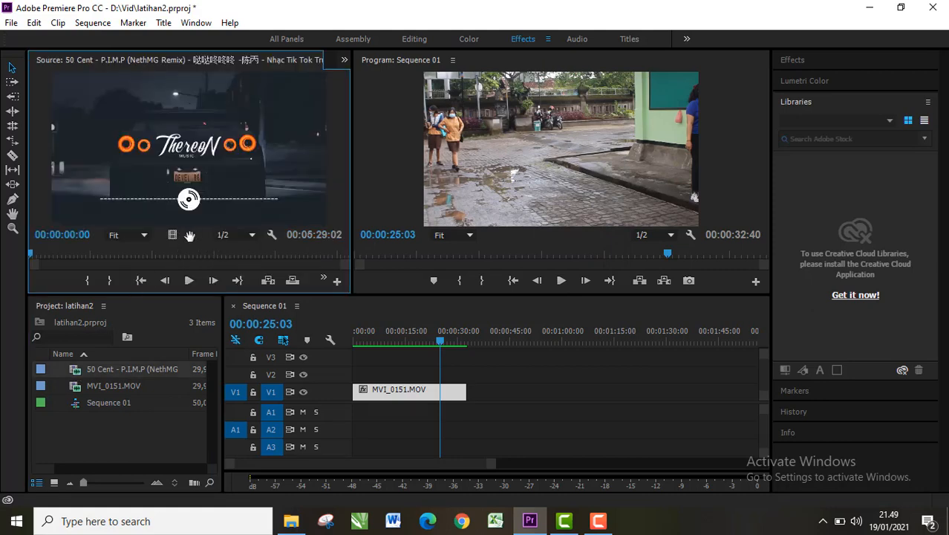
pyautogui.moveTo(190, 236); pyautogui.dragTo(354, 422)
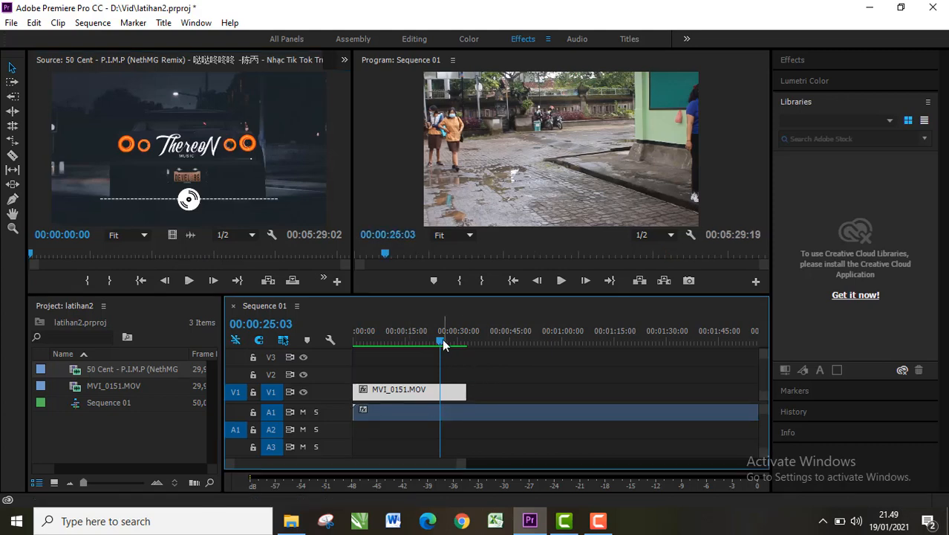
# Split the music on track A1 with the Razor tool at the end of the MVI_0151.MOV clip and delete the excess part.
pyautogui.moveTo(442, 339); pyautogui.dragTo(470, 359)
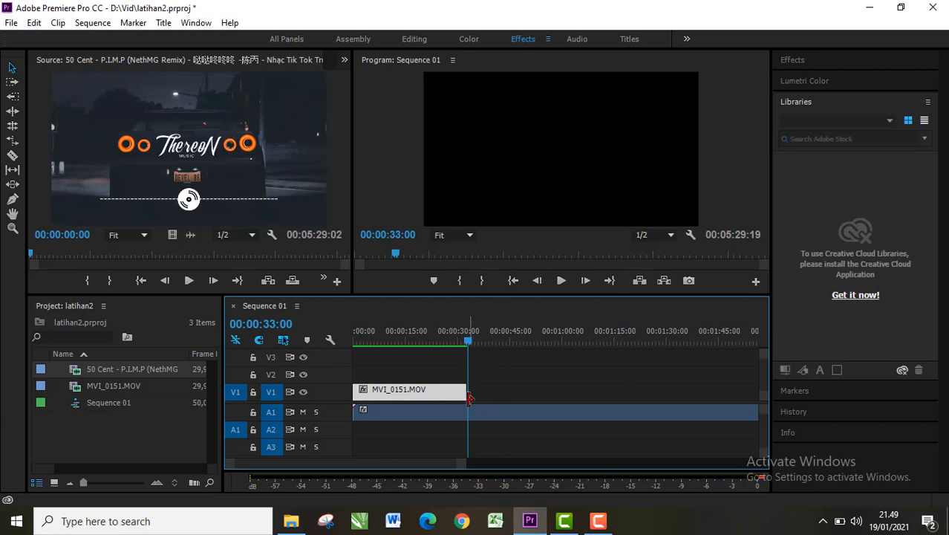
pyautogui.moveTo(465, 464); pyautogui.dragTo(612, 467)
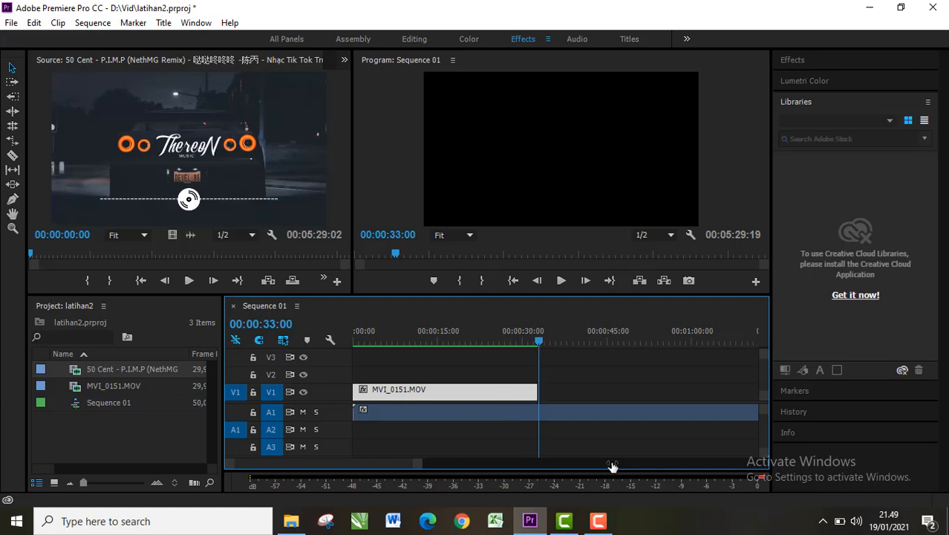
pyautogui.click(540, 341)
pyautogui.moveTo(539, 340); pyautogui.dragTo(536, 339)
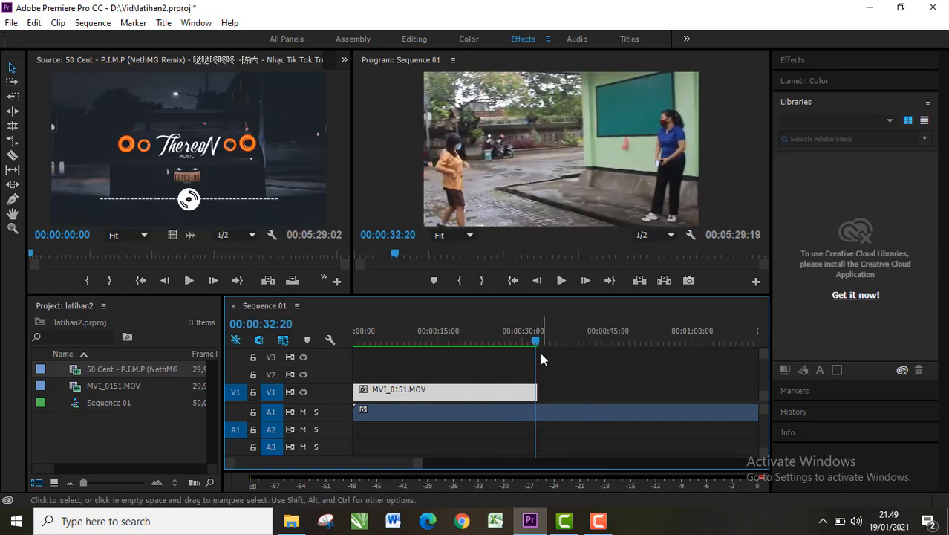
pyautogui.moveTo(536, 341); pyautogui.dragTo(529, 341)
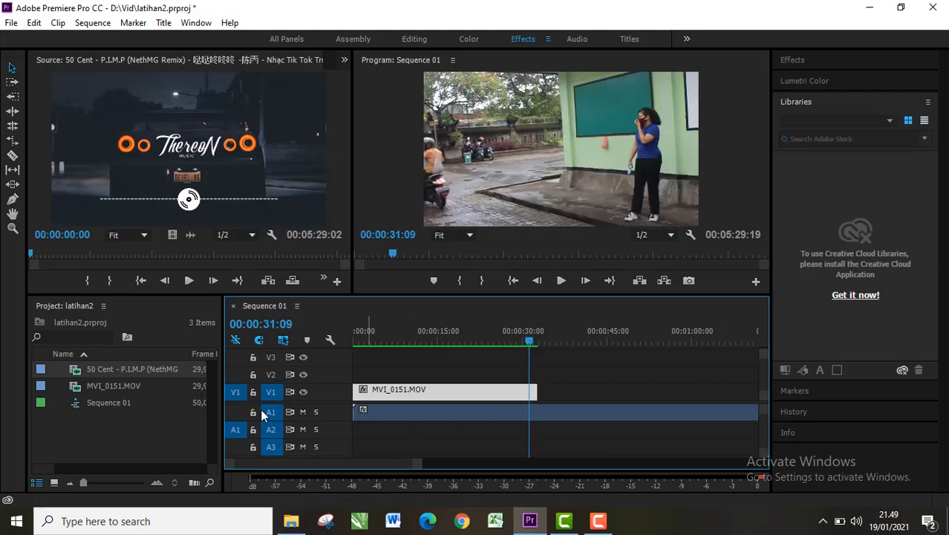
pyautogui.click(12, 154)
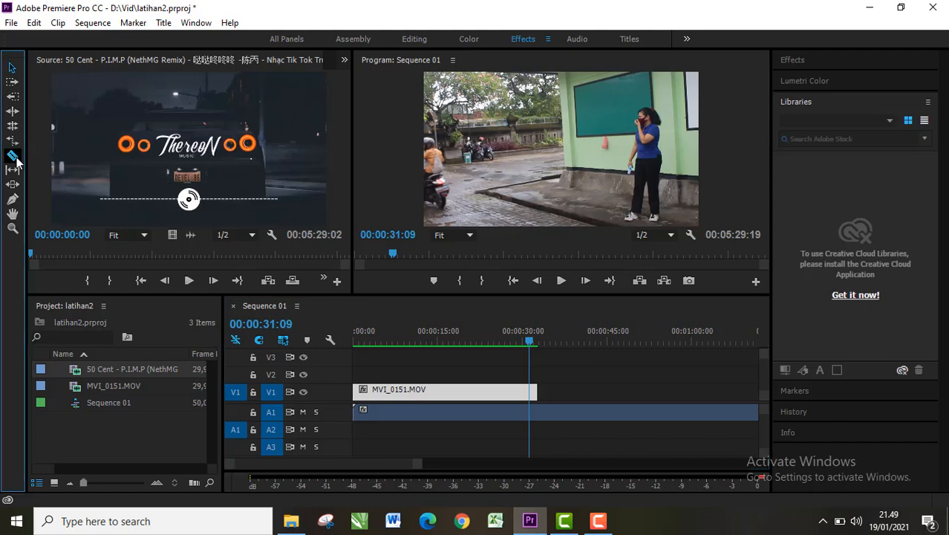
pyautogui.click(540, 409)
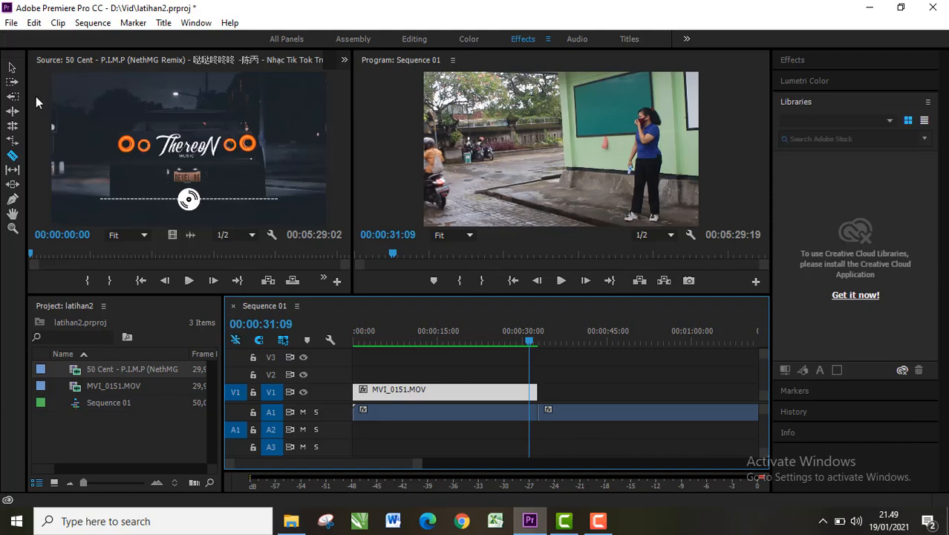
pyautogui.click(12, 68)
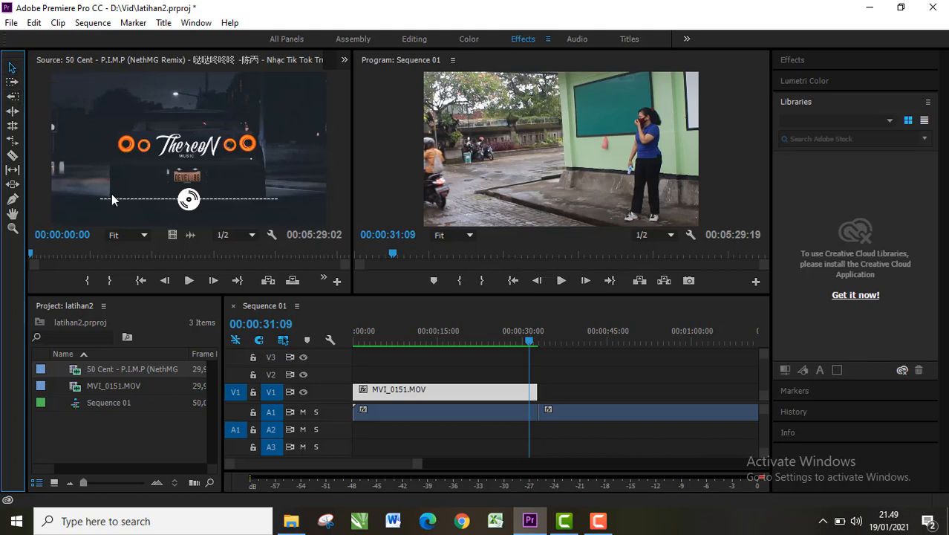
pyautogui.click(614, 412)
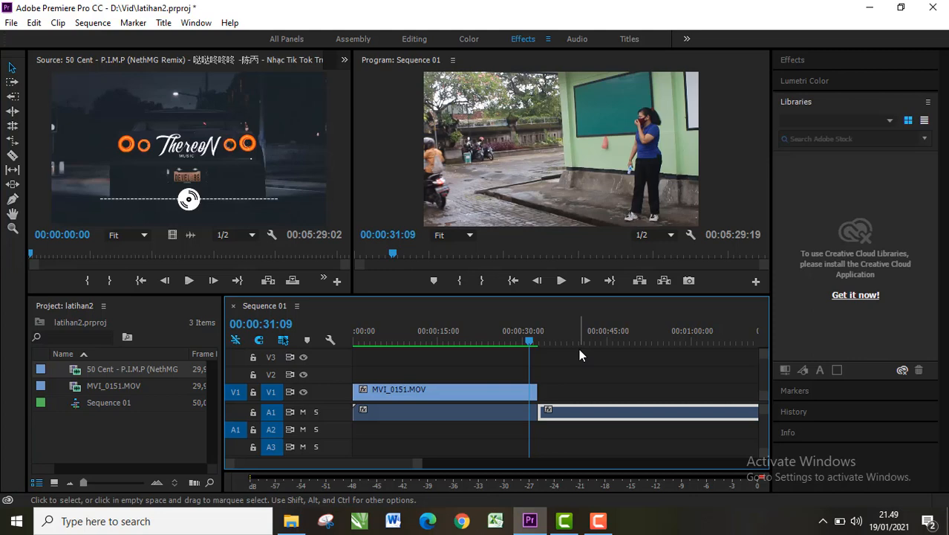
pyautogui.press('Delete')
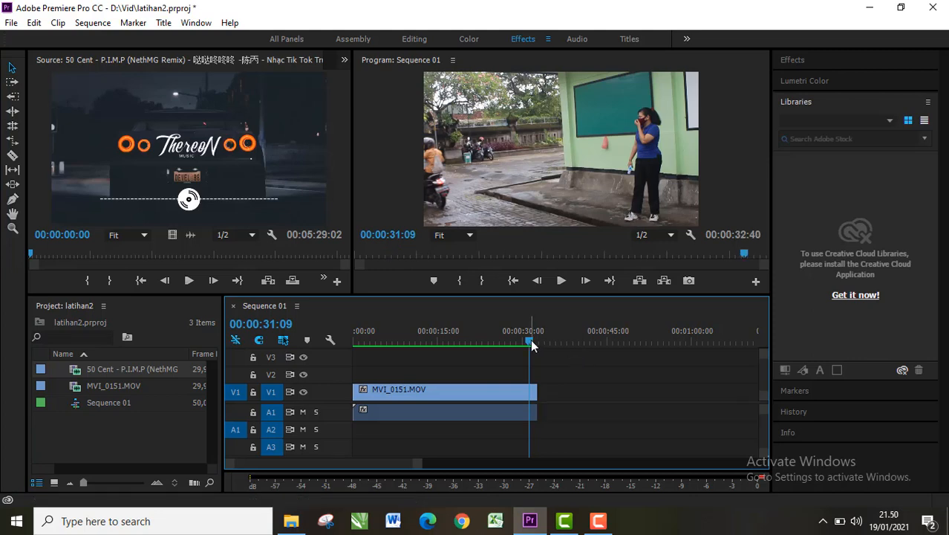
# Lower the system speaker volume to 54, play the first seconds of the sequence from its start, and return the playhead to the beginning.
pyautogui.moveTo(530, 339); pyautogui.dragTo(355, 342)
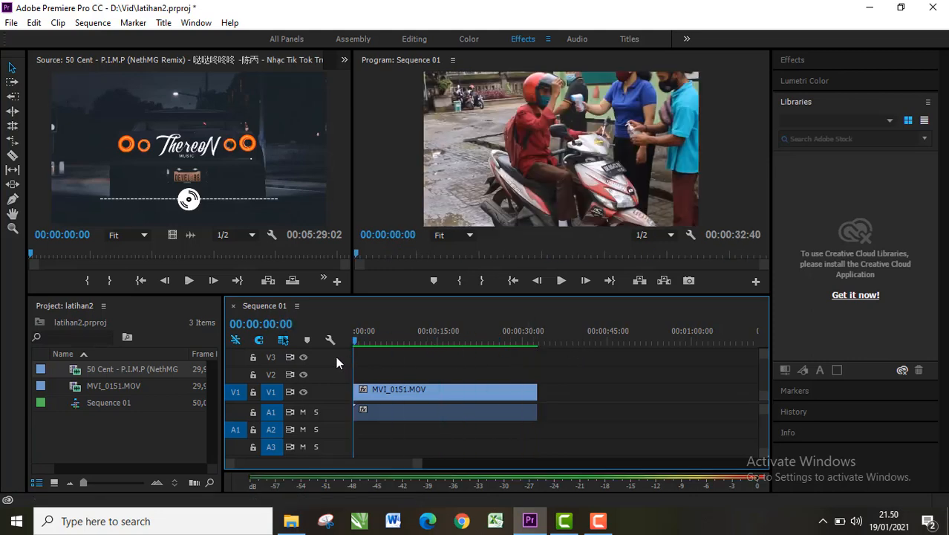
pyautogui.click(857, 520)
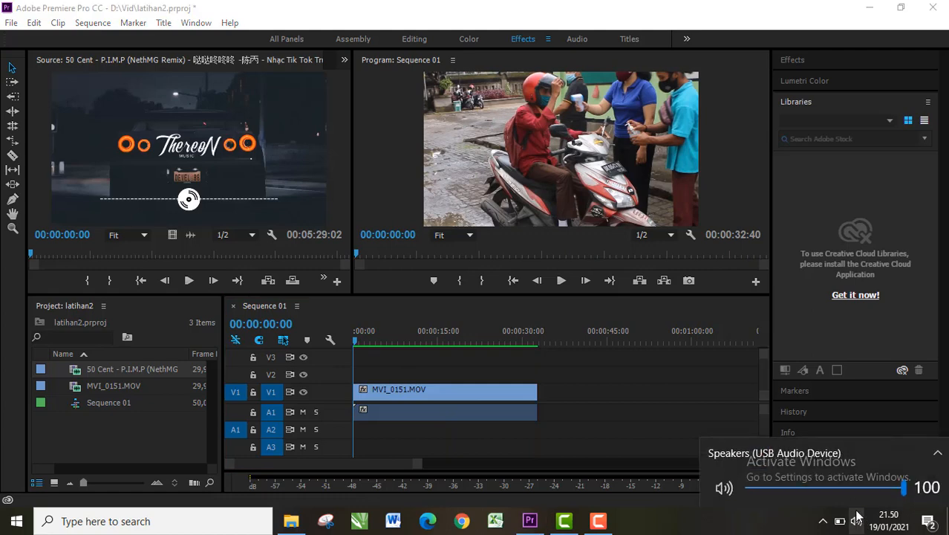
pyautogui.moveTo(844, 490); pyautogui.dragTo(833, 496)
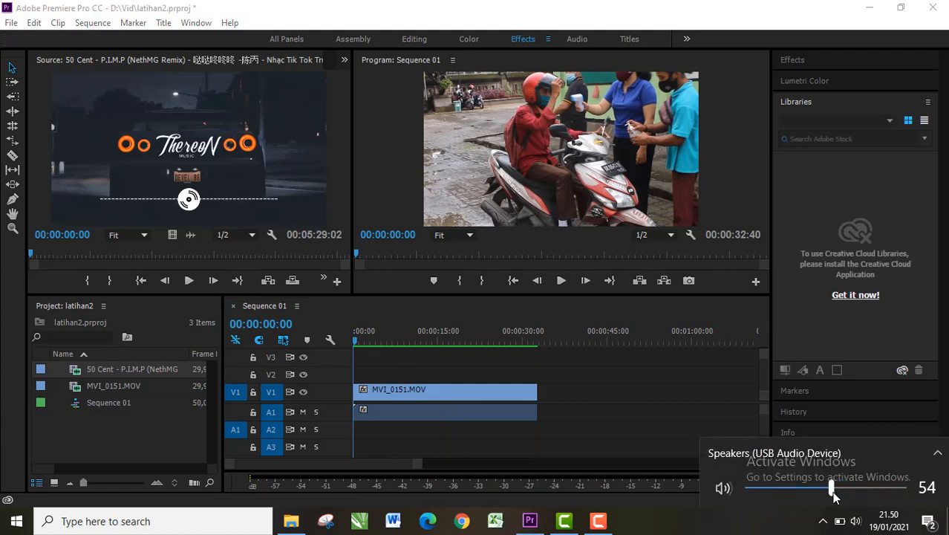
pyautogui.click(569, 280)
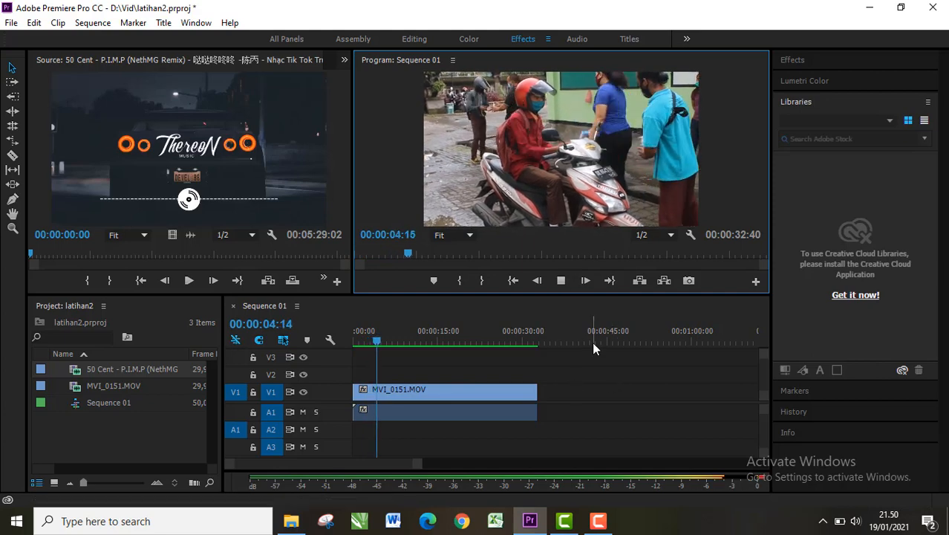
pyautogui.click(567, 286)
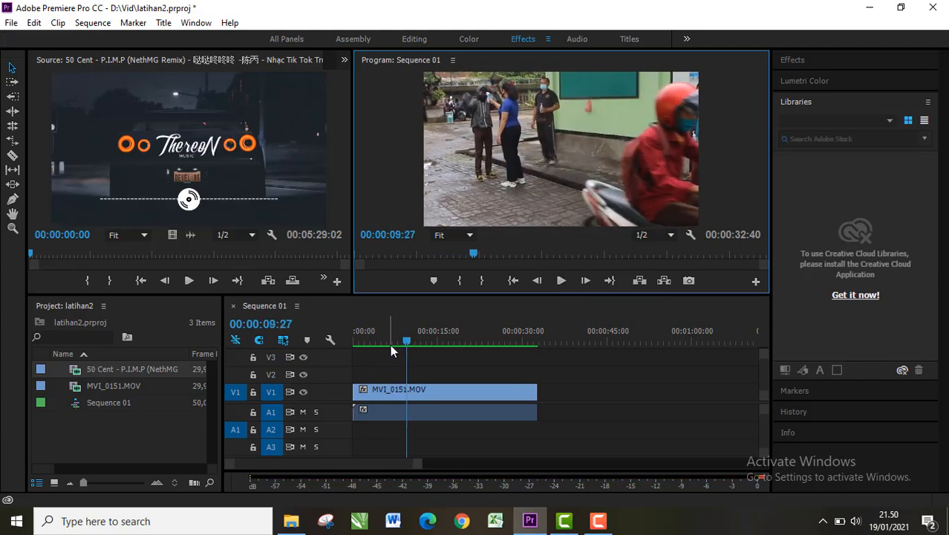
pyautogui.moveTo(406, 344); pyautogui.dragTo(337, 345)
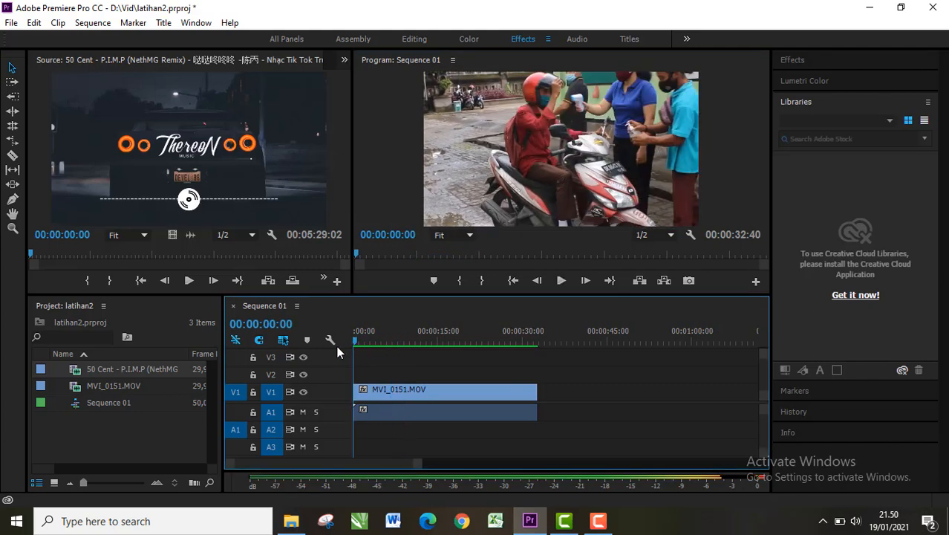
# Show the effect controls of the music clip on track A1 and increase the height of track A1 to reveal its waveform.
pyautogui.click(400, 407)
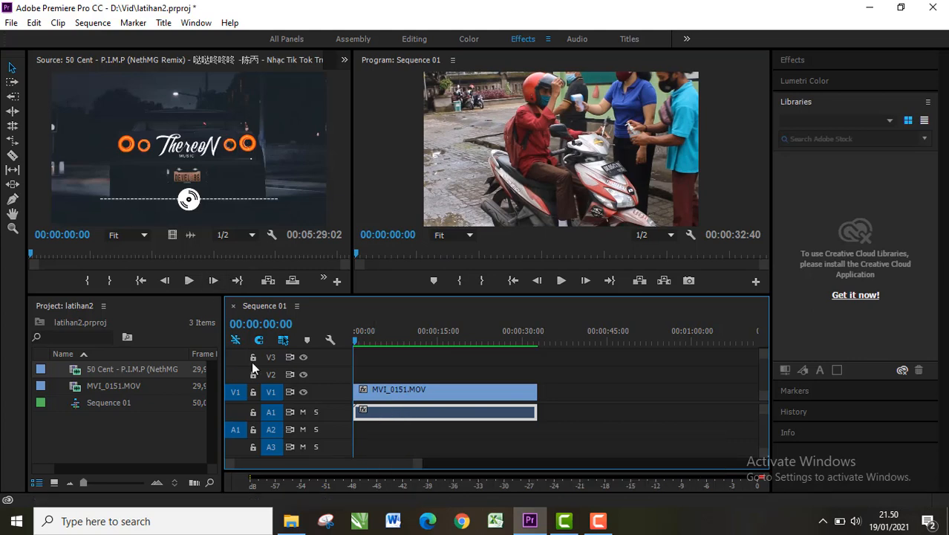
pyautogui.doubleClick(414, 413)
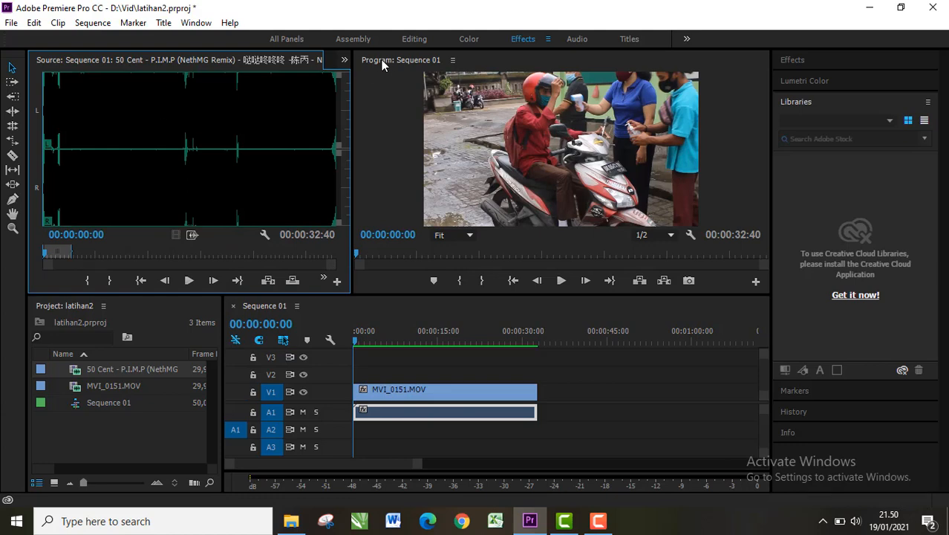
pyautogui.click(343, 65)
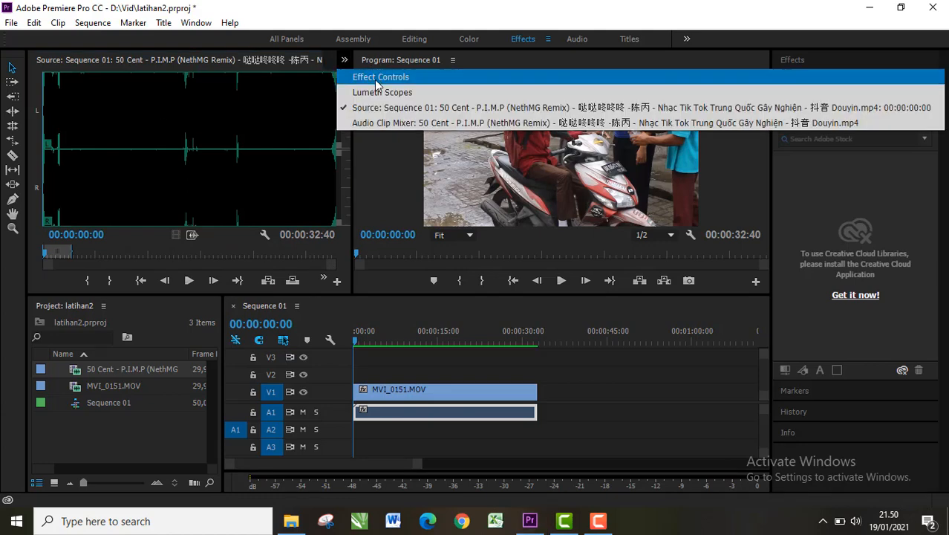
pyautogui.click(374, 75)
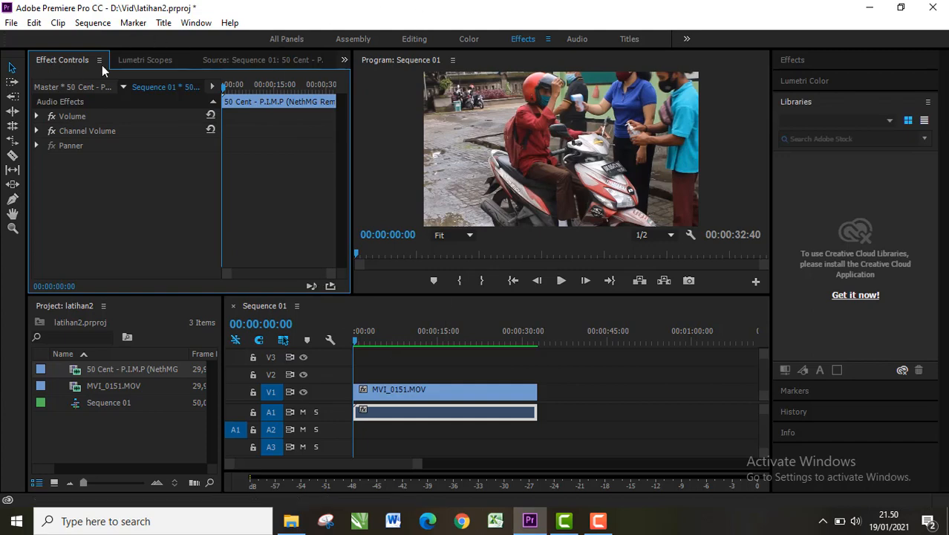
pyautogui.click(135, 61)
pyautogui.click(213, 62)
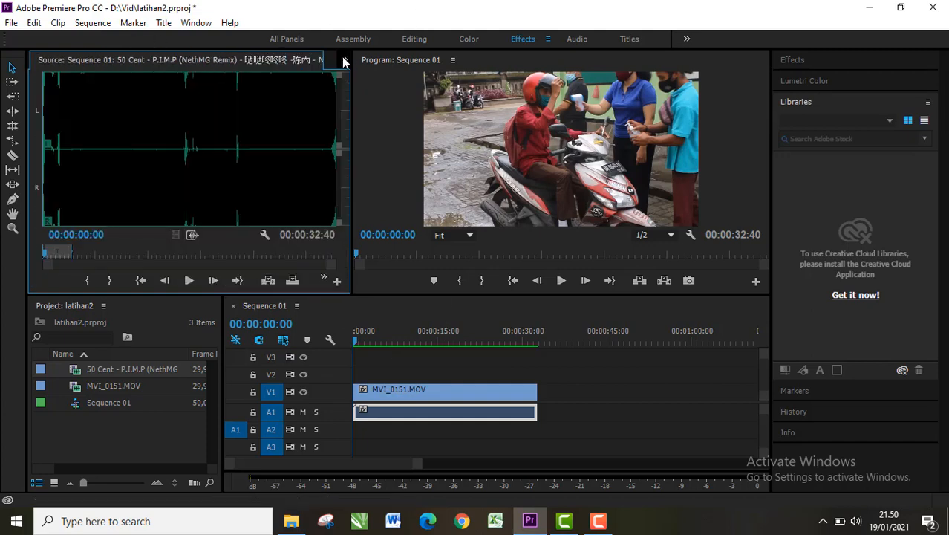
pyautogui.click(344, 62)
pyautogui.click(366, 75)
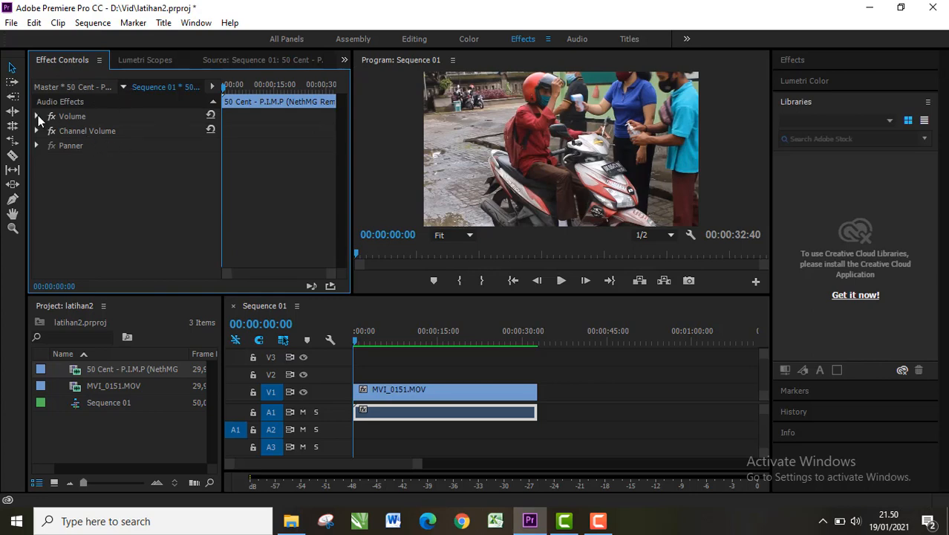
pyautogui.click(329, 424)
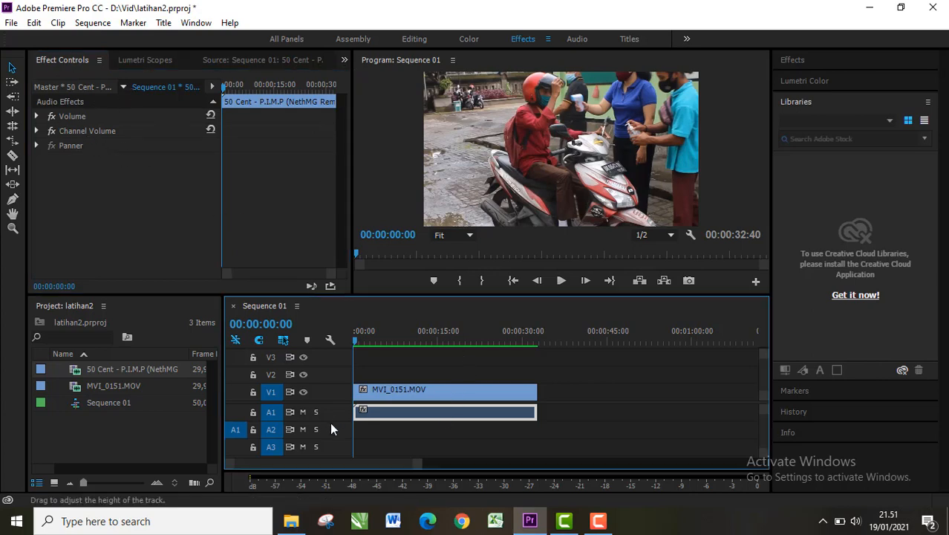
pyautogui.moveTo(325, 420); pyautogui.dragTo(326, 431)
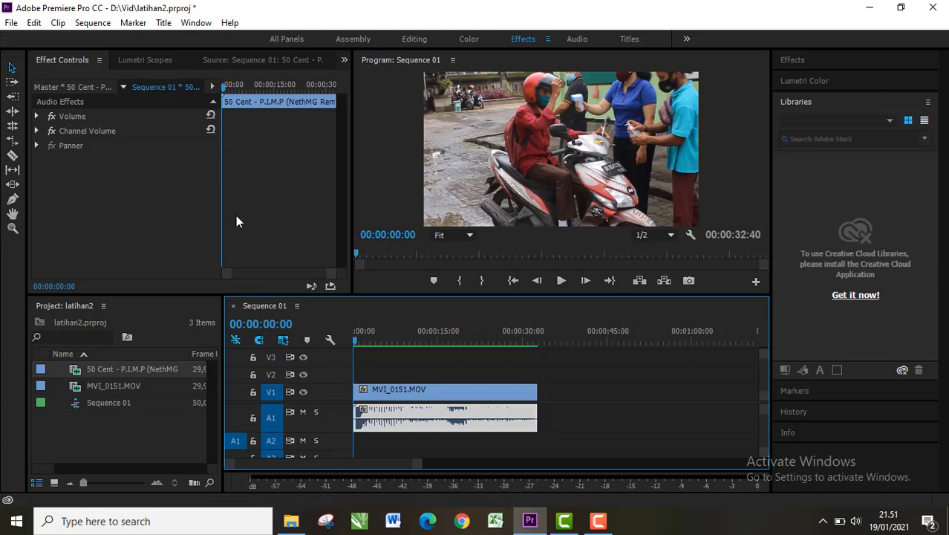
# Play the sequence from its start to 00:00:06:39 and add a Level keyframe there in the music clip's Volume effect.
pyautogui.click(561, 280)
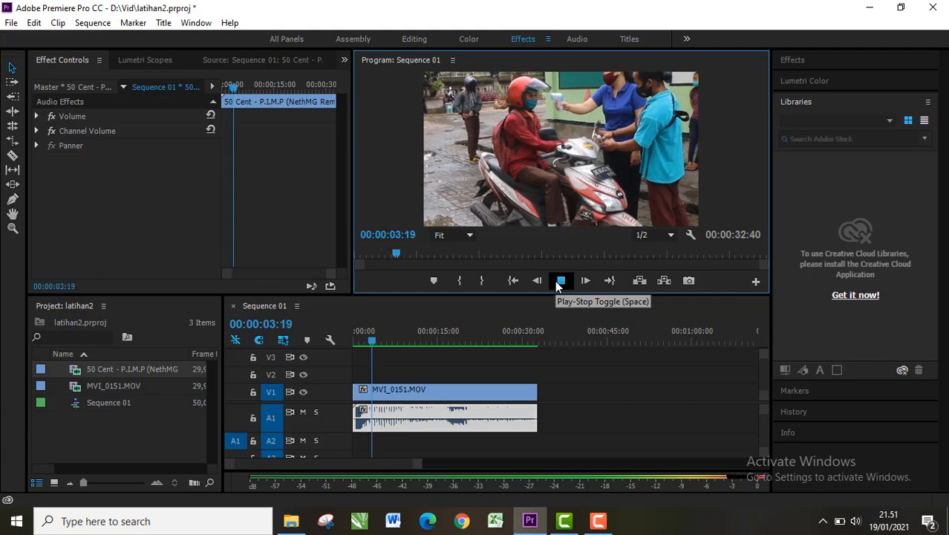
pyautogui.click(561, 281)
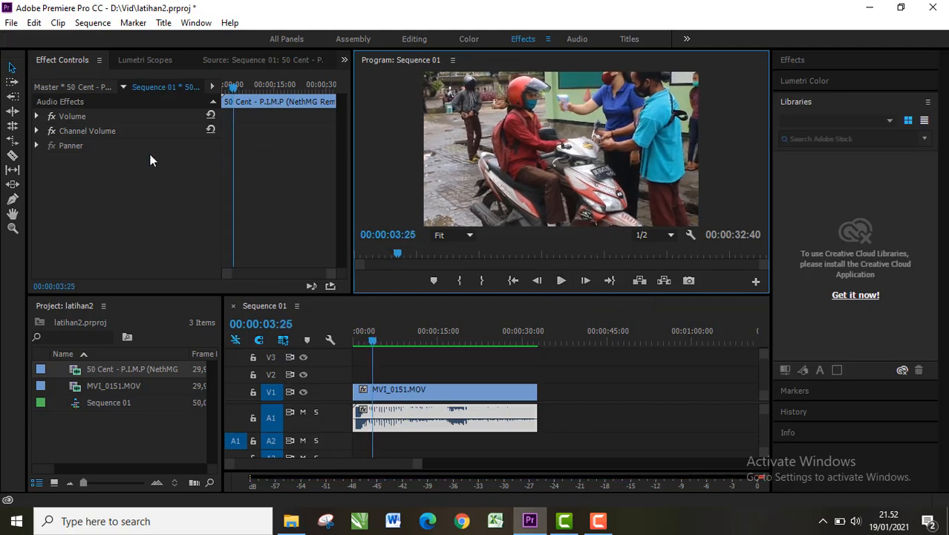
pyautogui.click(38, 116)
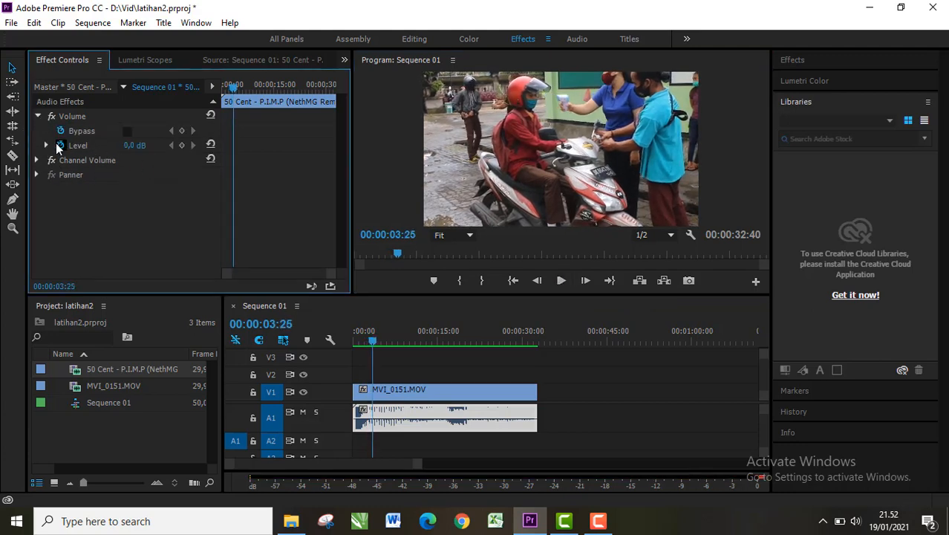
pyautogui.click(46, 146)
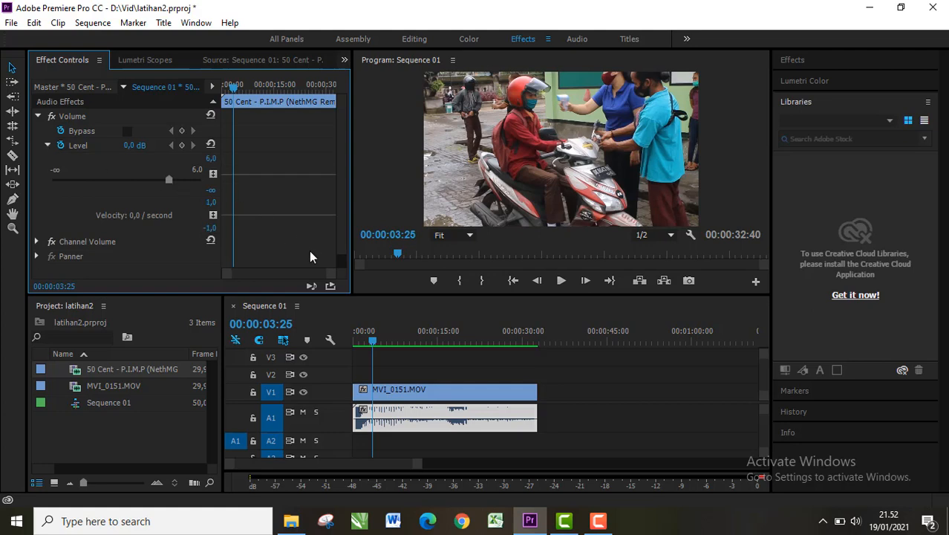
pyautogui.moveTo(371, 339); pyautogui.dragTo(351, 349)
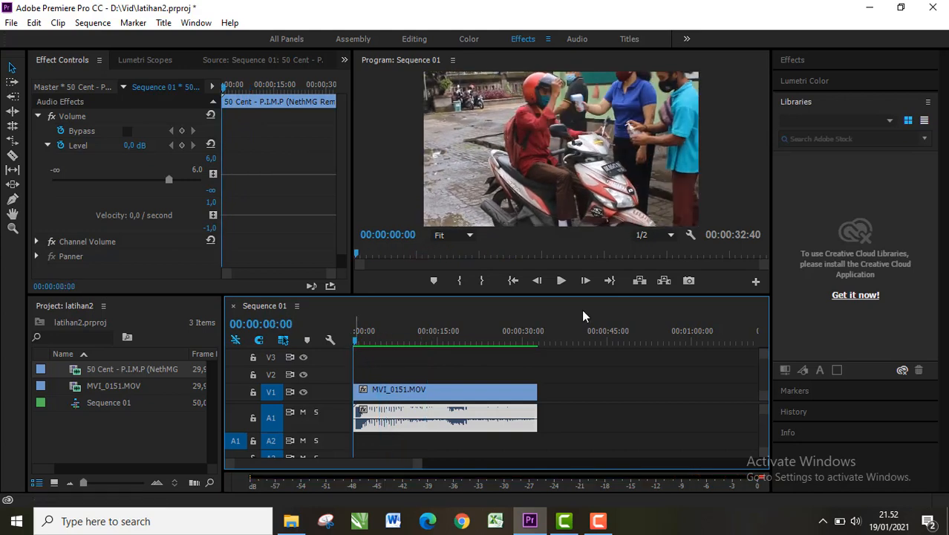
pyautogui.click(562, 281)
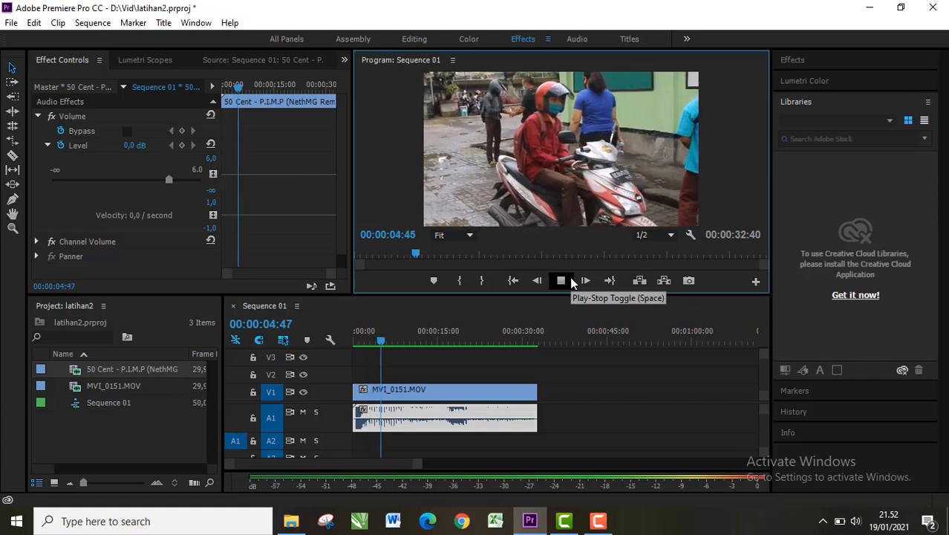
pyautogui.click(569, 282)
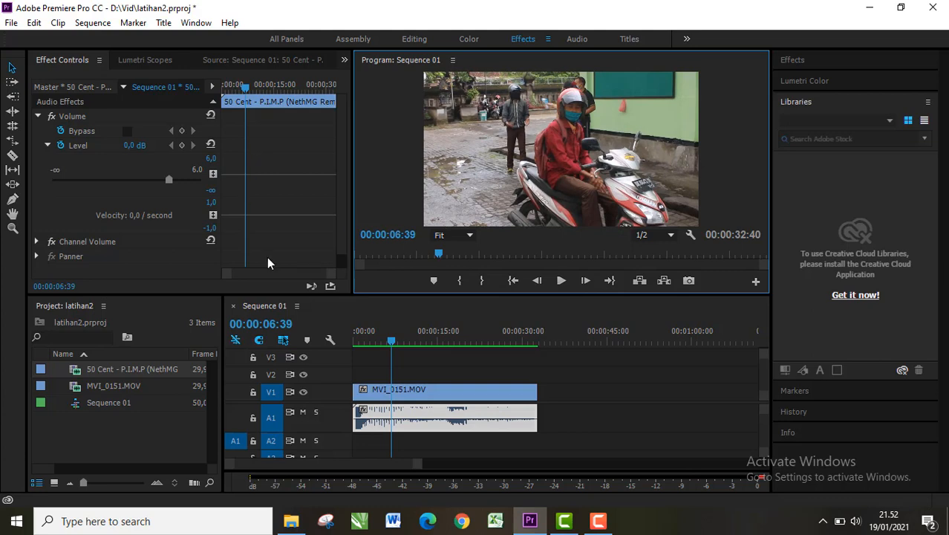
pyautogui.click(182, 146)
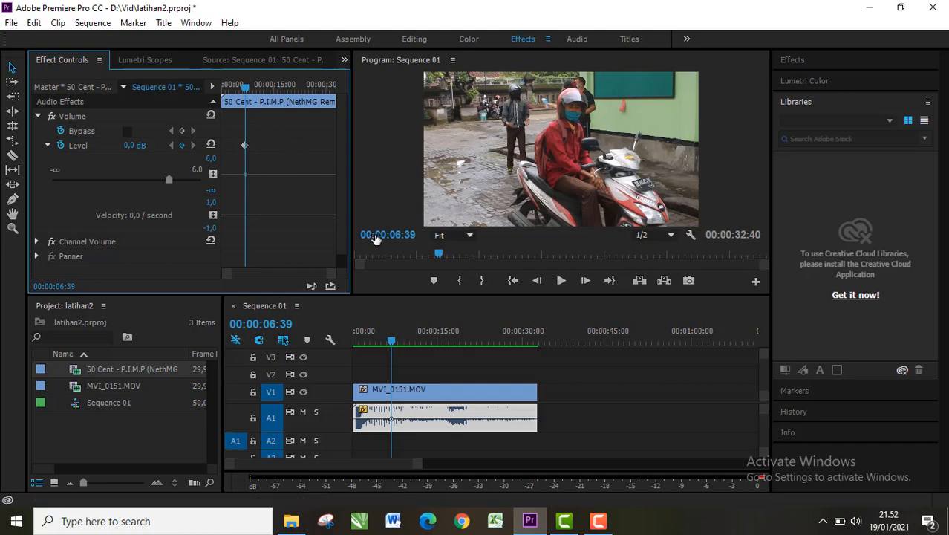
# Play the sequence further and add two more Level keyframes to the music clip at 00:00:10:29 and 00:00:15:19.
pyautogui.click(561, 281)
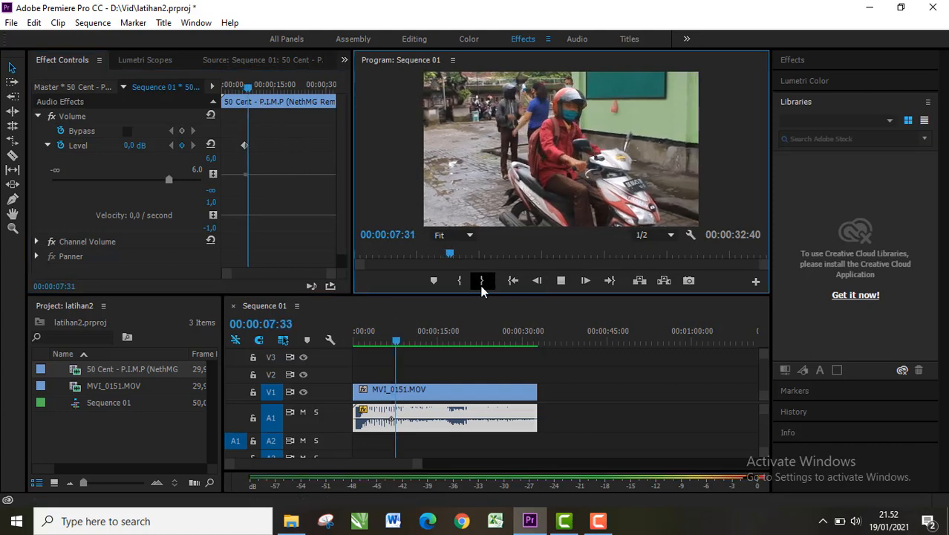
pyautogui.click(560, 283)
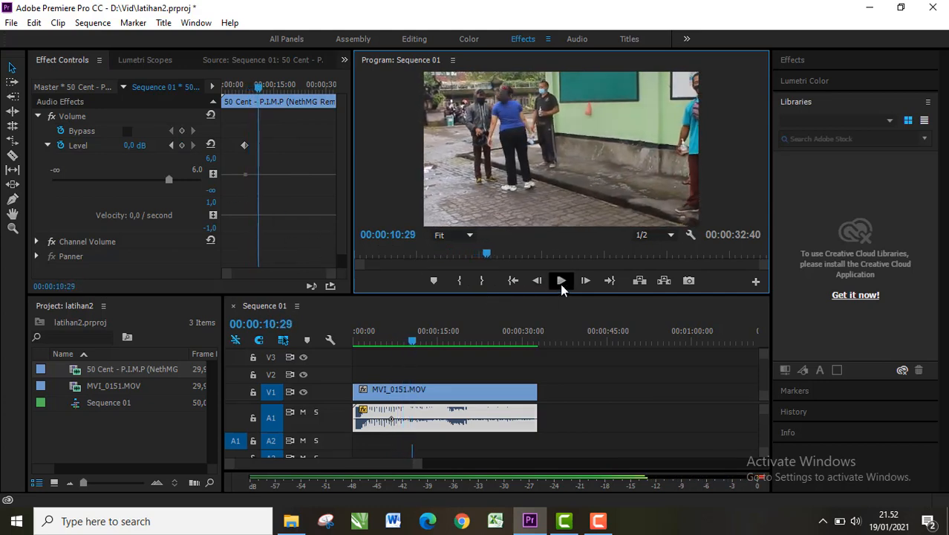
pyautogui.click(183, 145)
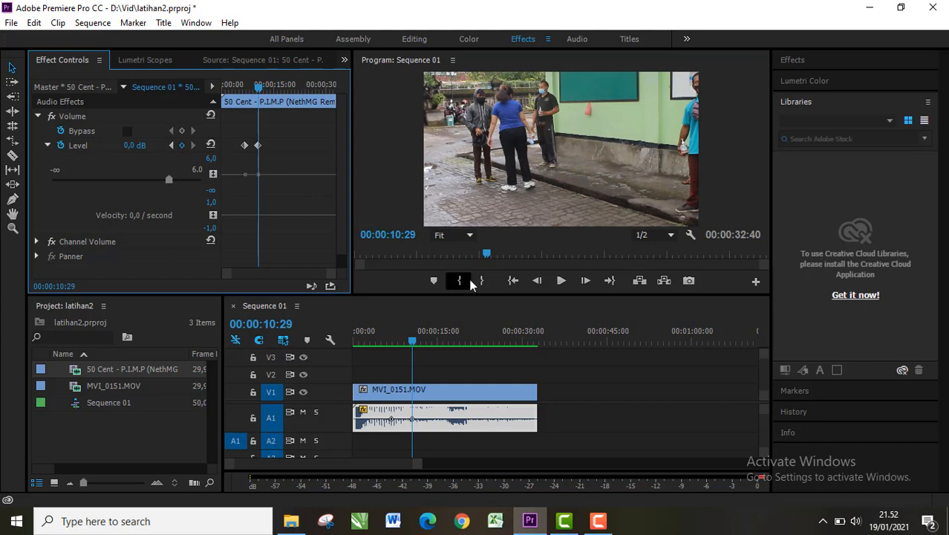
pyautogui.click(564, 284)
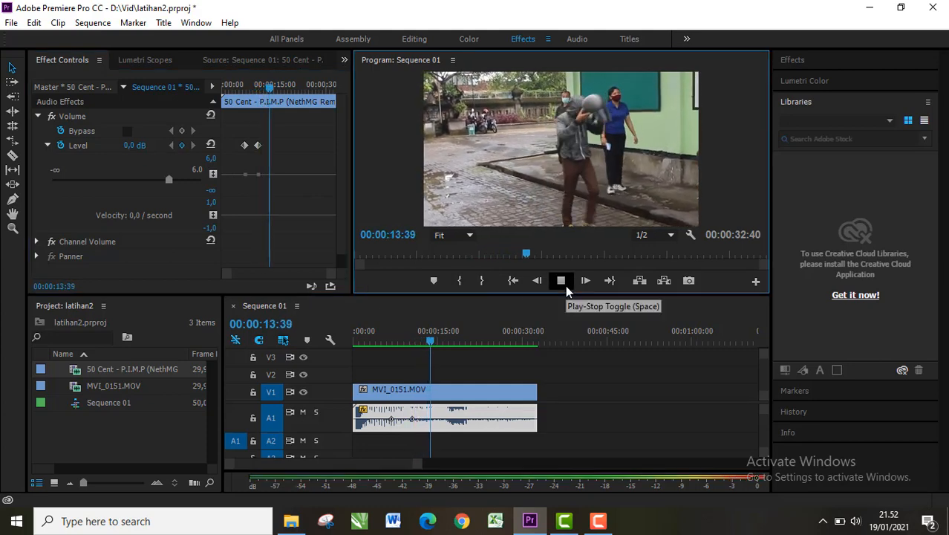
pyautogui.click(565, 285)
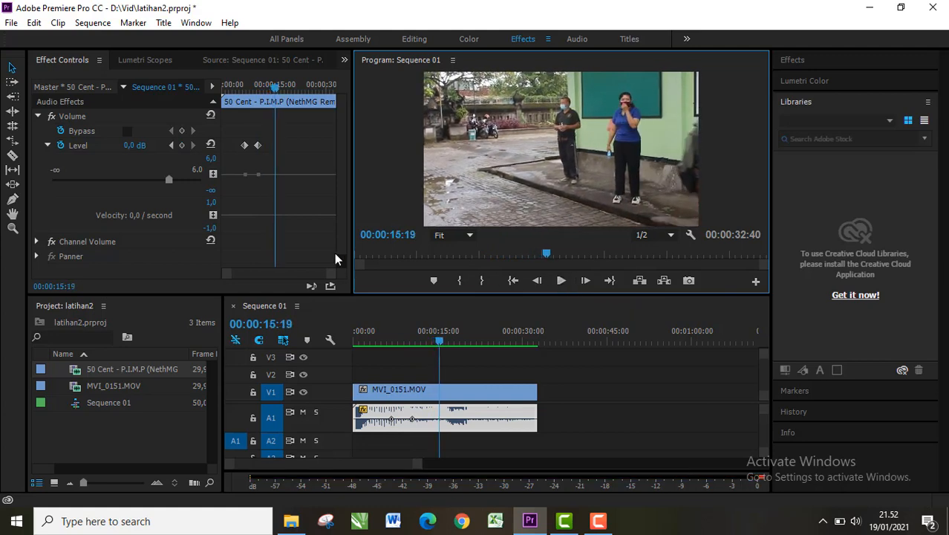
pyautogui.click(183, 145)
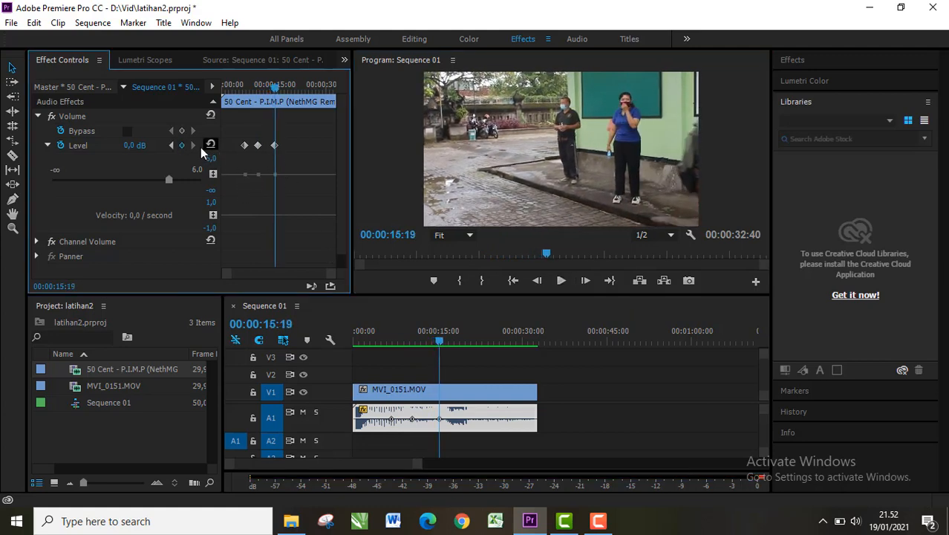
# Lower the Level of the music's middle keyframe at 00:00:10:29 and play the sequence from its start past the last keyframe.
pyautogui.click(171, 146)
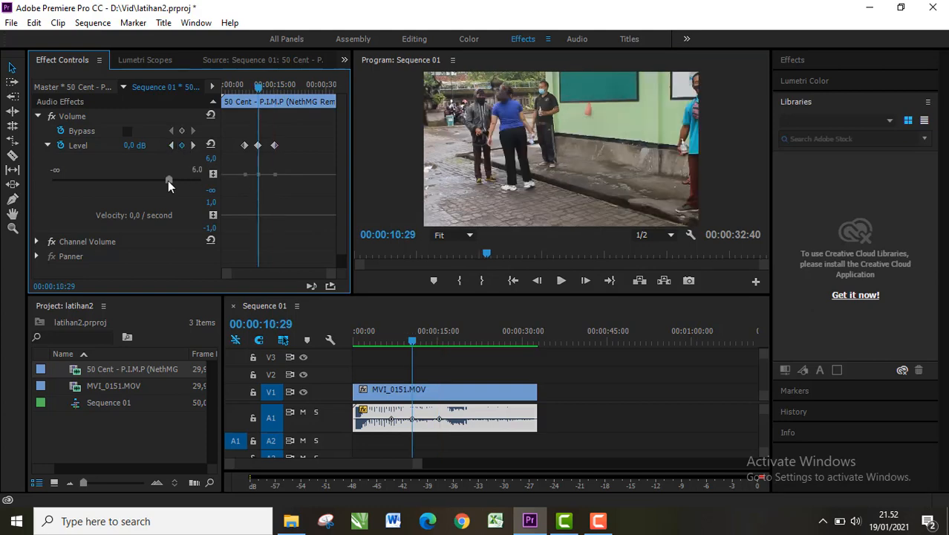
pyautogui.moveTo(168, 180); pyautogui.dragTo(116, 184)
pyautogui.moveTo(260, 90); pyautogui.dragTo(227, 97)
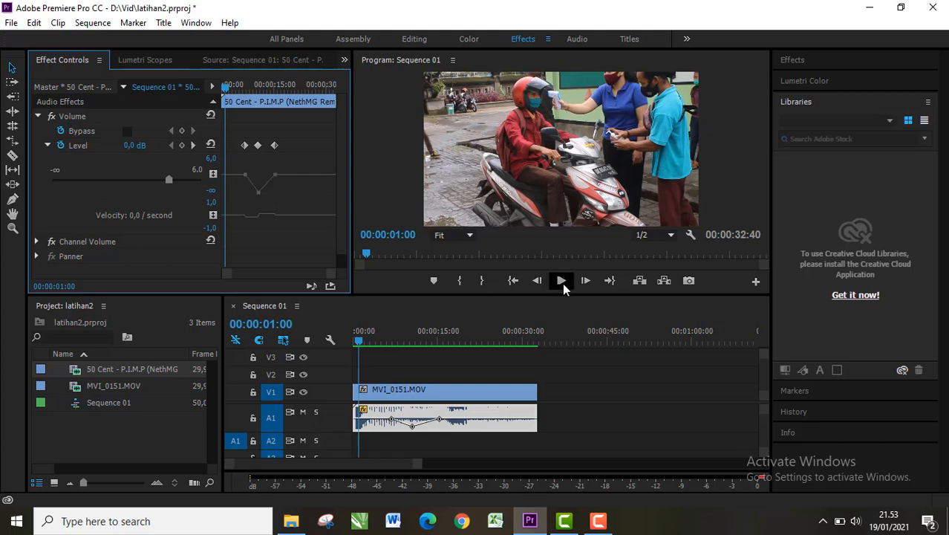
pyautogui.moveTo(362, 347); pyautogui.dragTo(340, 340)
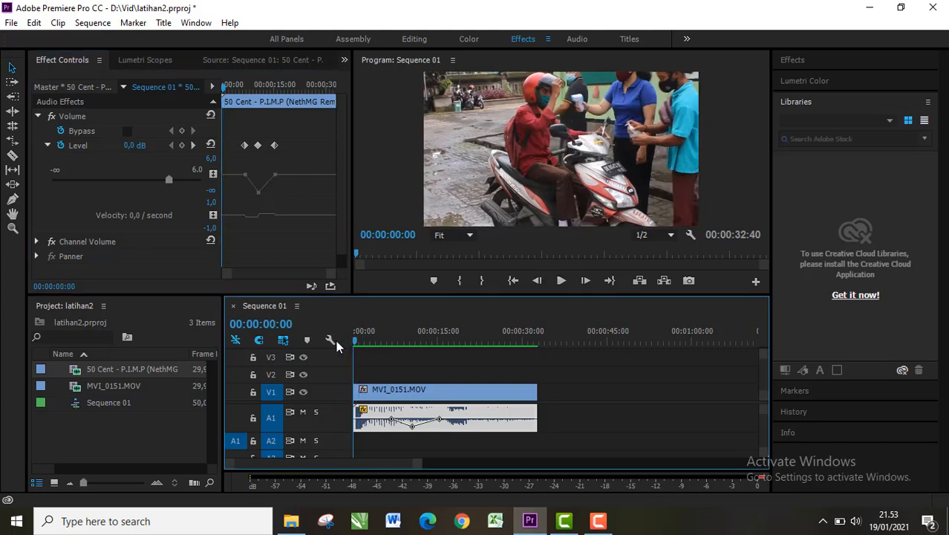
pyautogui.click(560, 281)
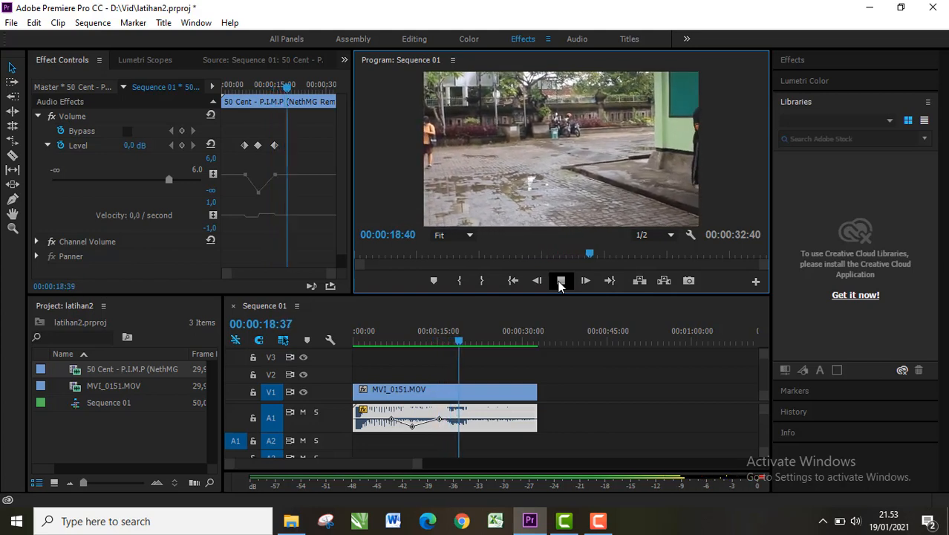
pyautogui.click(560, 282)
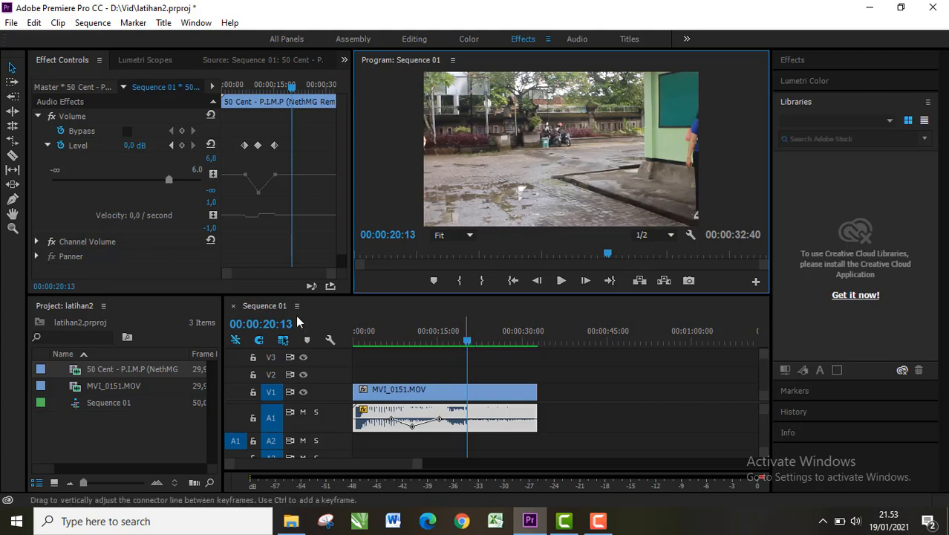
# Split the MVI_0151.MOV clip on track V1 at 00:00:20:13 with the Razor tool and play from 00:00:14:08 across the cut.
pyautogui.click(13, 155)
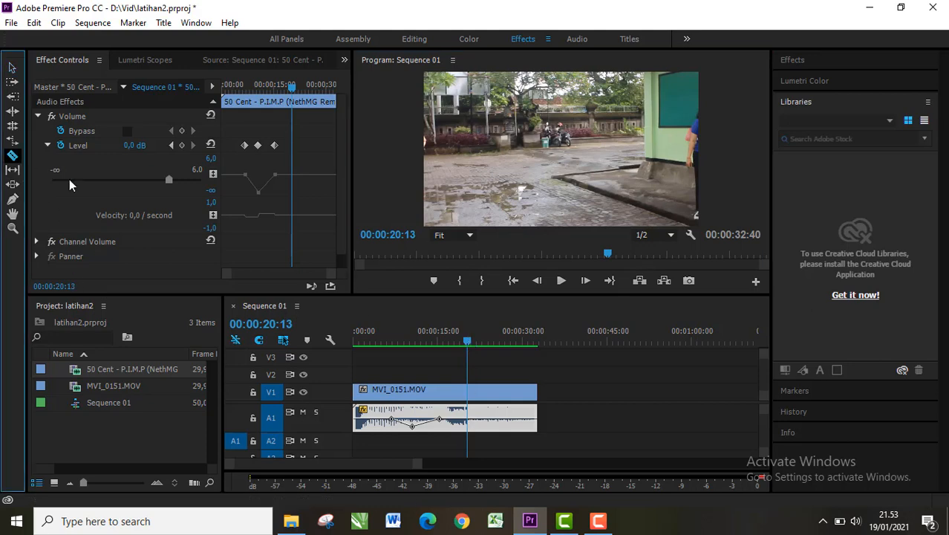
pyautogui.click(468, 391)
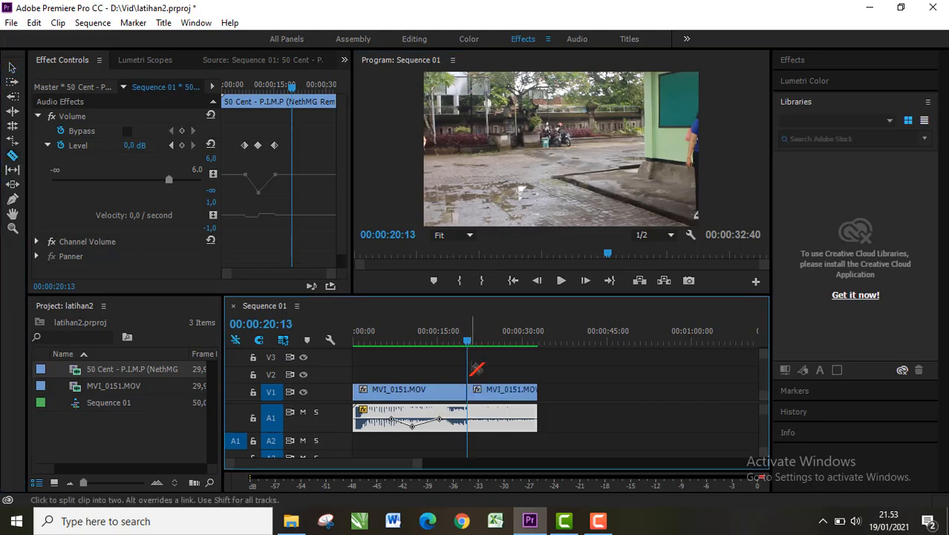
pyautogui.moveTo(464, 344); pyautogui.dragTo(431, 342)
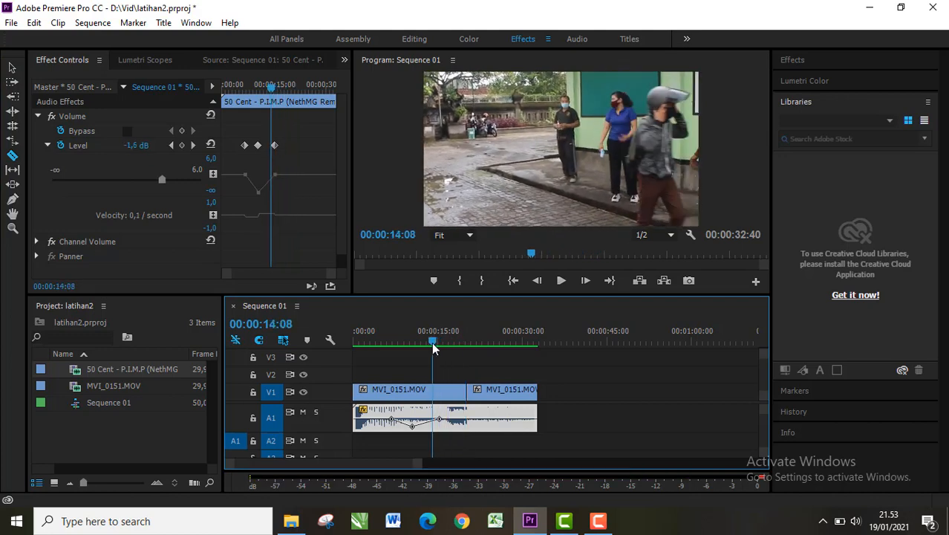
pyautogui.press('space')
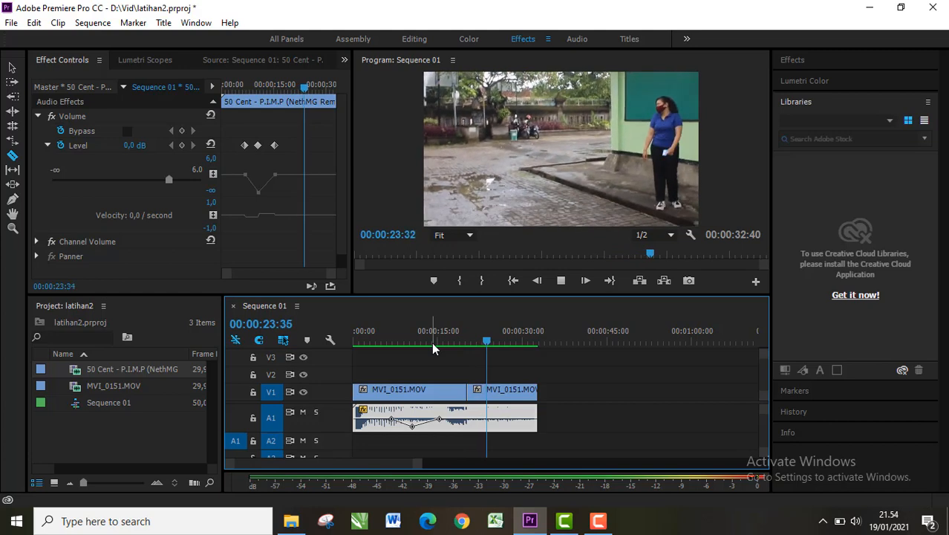
pyautogui.press('space')
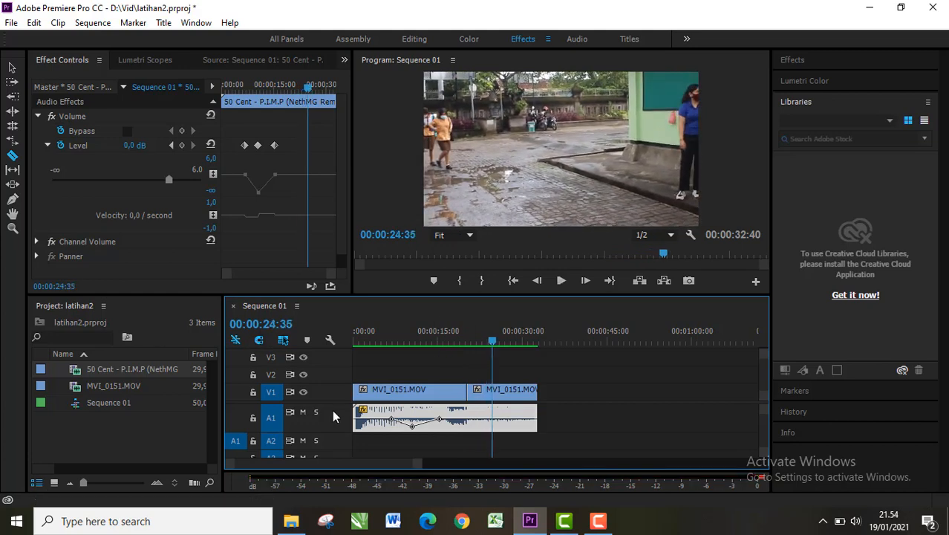
# Delete both parts of the split MVI_0151.MOV clip from track V1.
pyautogui.click(10, 67)
pyautogui.click(379, 397)
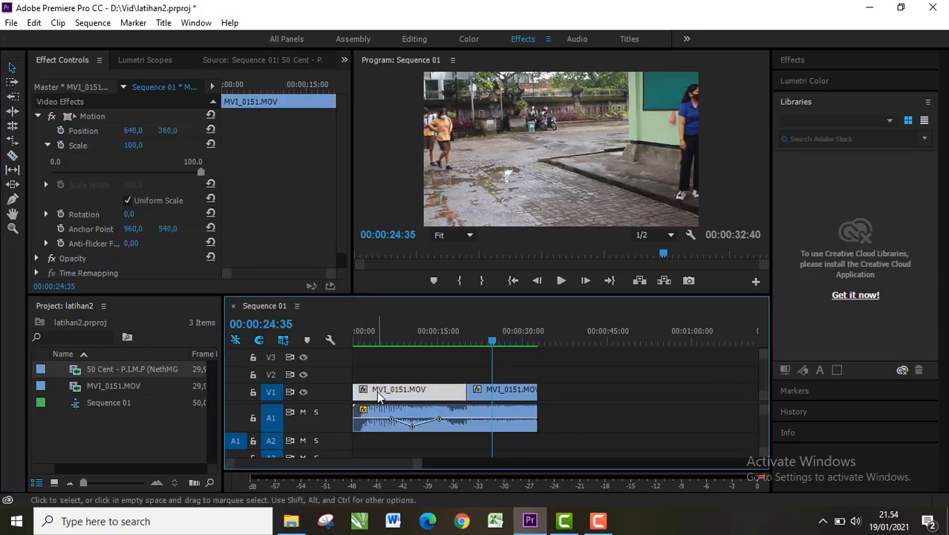
pyautogui.press('Delete')
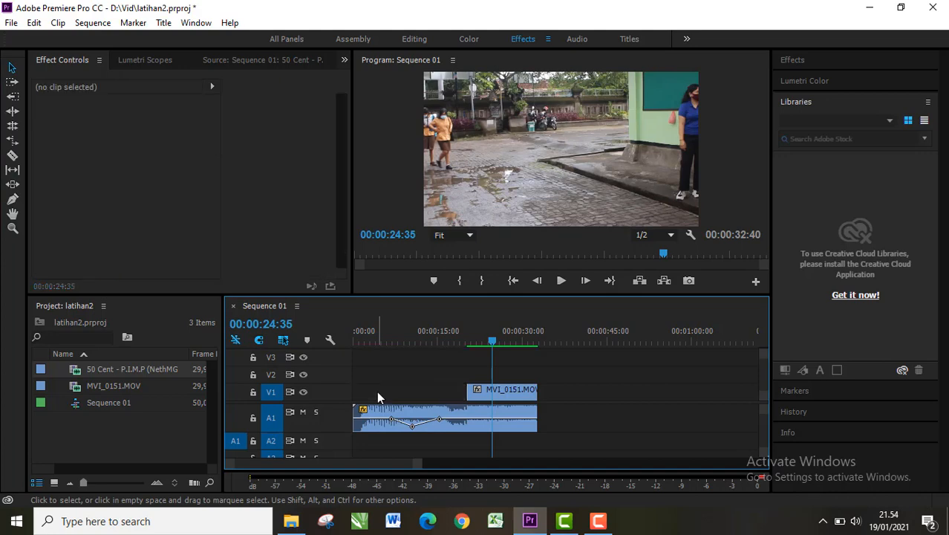
pyautogui.click(490, 392)
pyautogui.press('Delete')
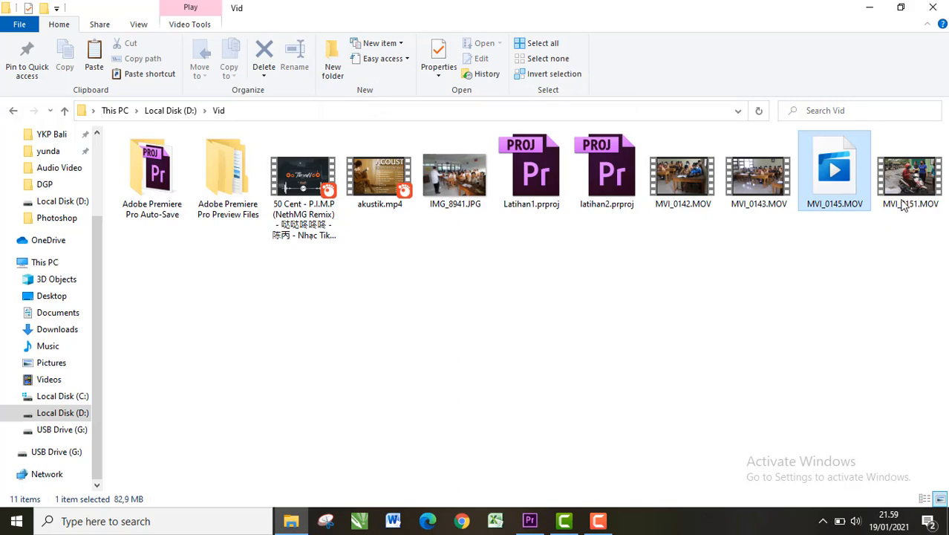
# Import MVI_0145.MOV from the Vid folder and place its video at the start of track V1 in place of the MVI_0143.MOV clip.
pyautogui.moveTo(831, 181); pyautogui.dragTo(107, 432)
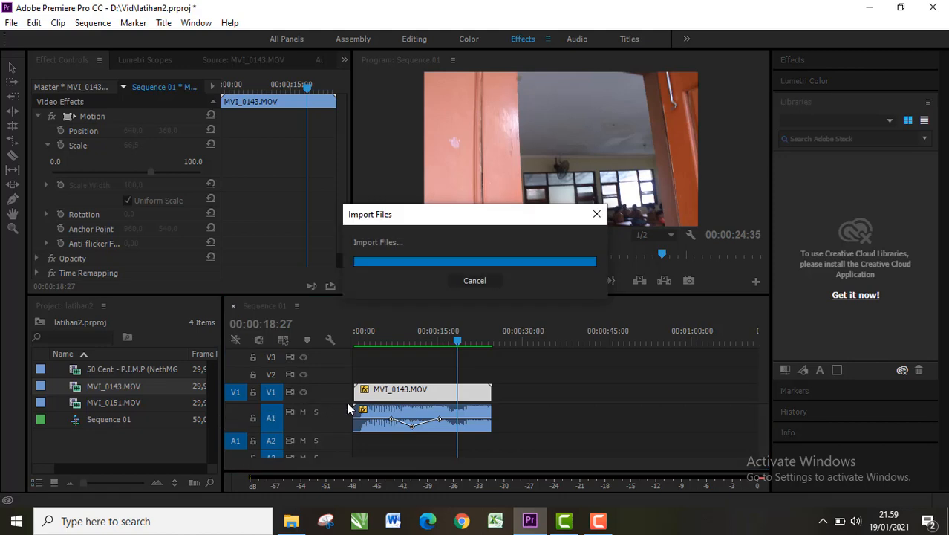
pyautogui.press('Delete')
pyautogui.doubleClick(79, 404)
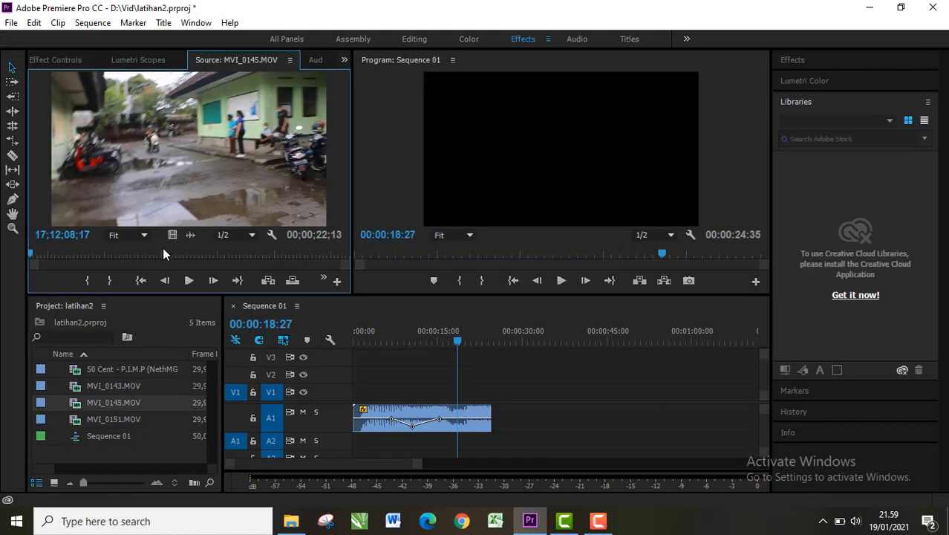
pyautogui.moveTo(354, 318); pyautogui.dragTo(363, 394)
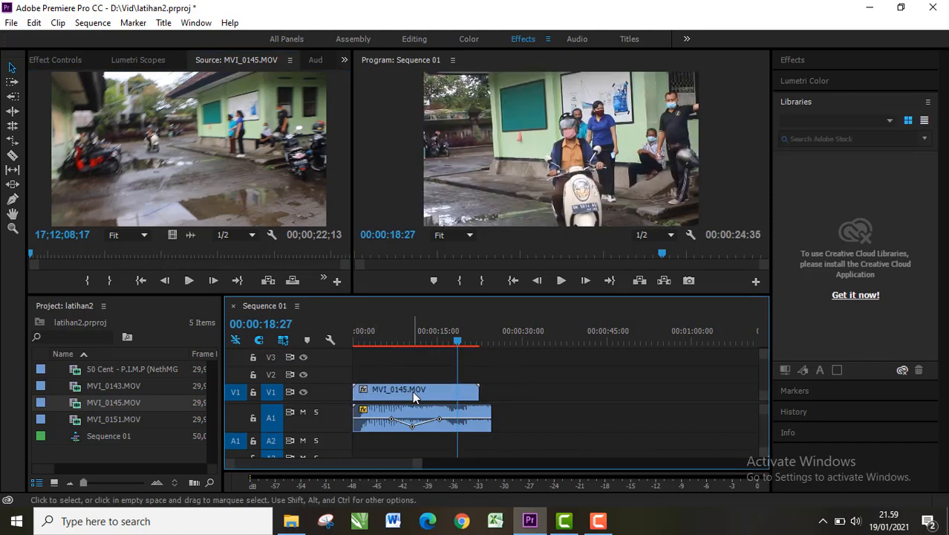
pyautogui.moveTo(458, 340); pyautogui.dragTo(350, 352)
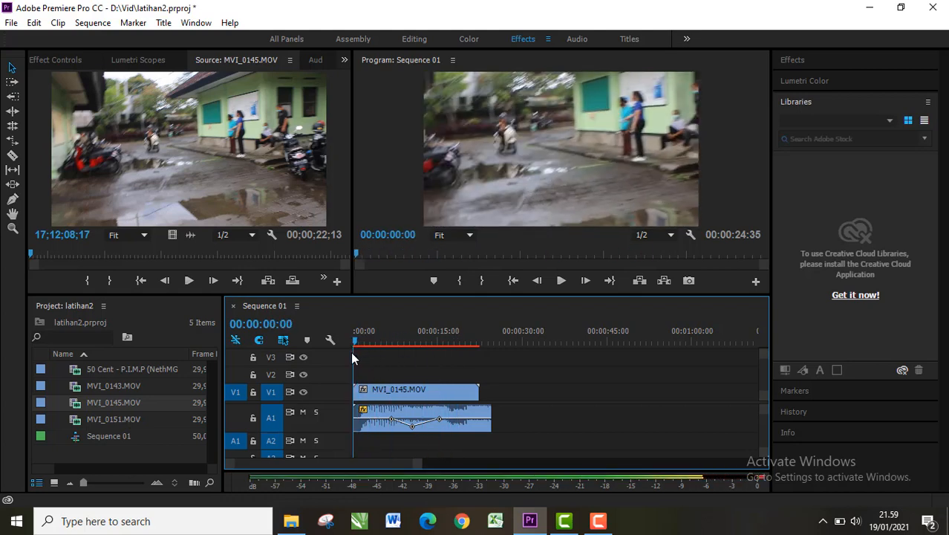
# Shift the music clip's volume keyframes earlier and cut off the music that extends past the end of the MVI_0145.MOV clip.
pyautogui.moveTo(443, 421); pyautogui.dragTo(416, 419)
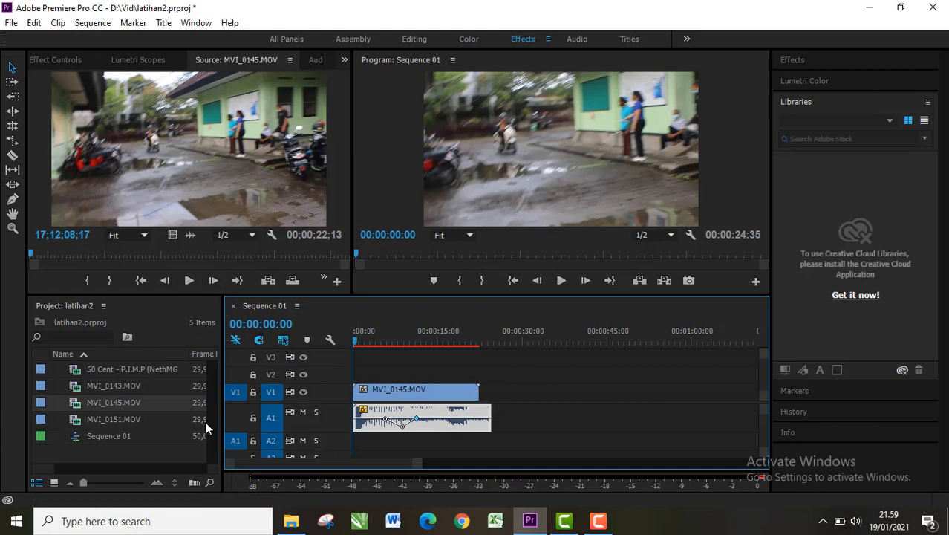
pyautogui.click(12, 155)
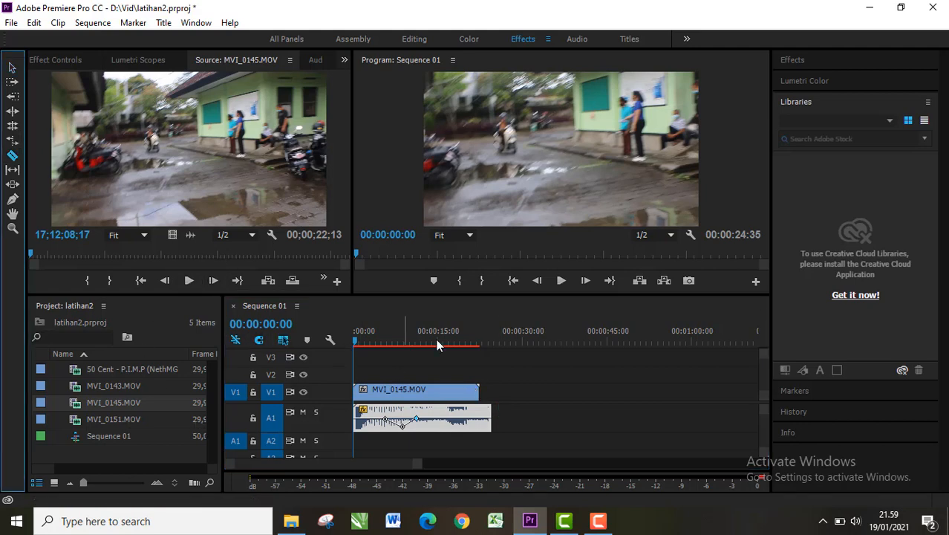
pyautogui.click(483, 412)
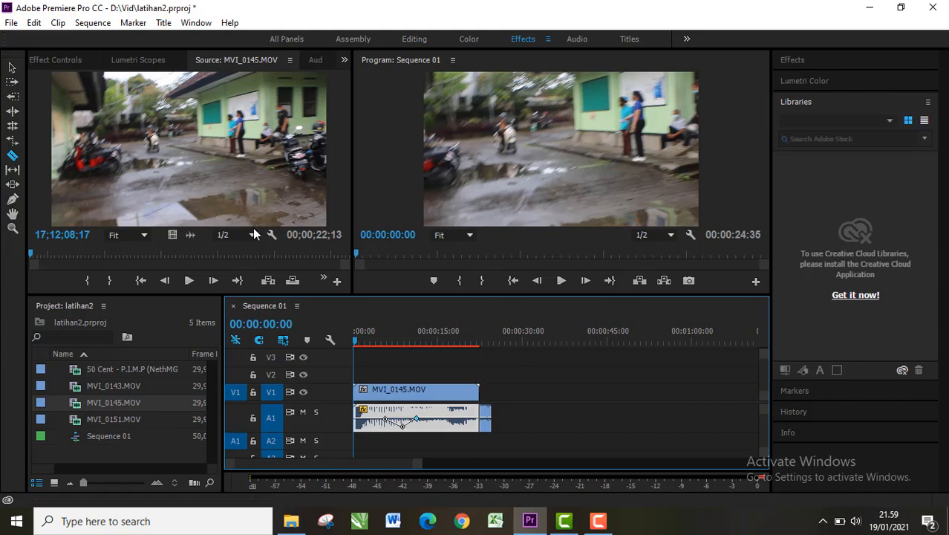
pyautogui.click(11, 70)
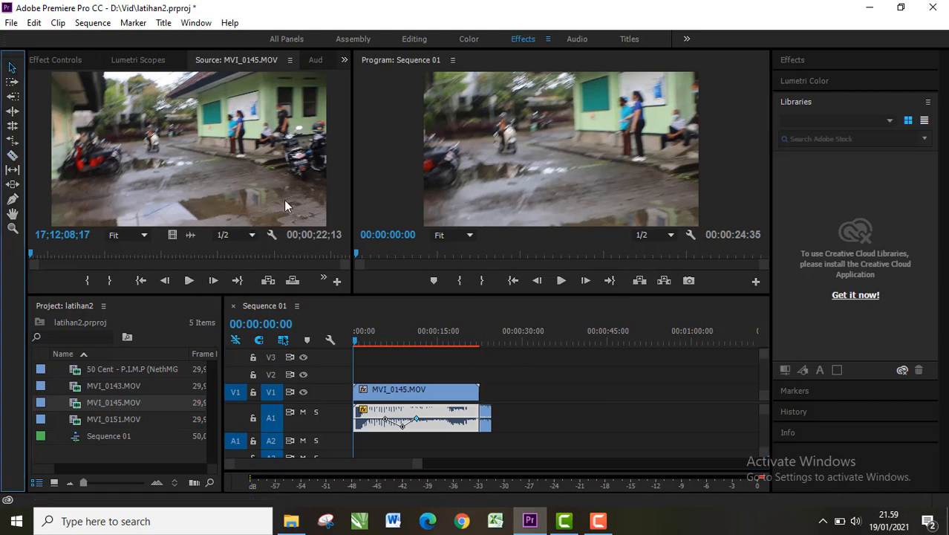
pyautogui.click(487, 411)
pyautogui.press('Delete')
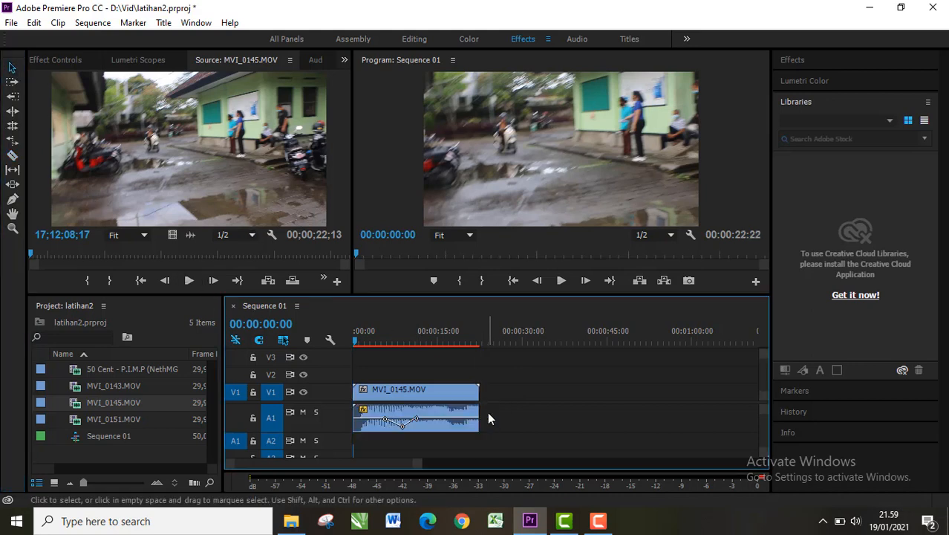
# Set the Motion Scale of the MVI_0145.MOV clip on track V1 to 67,9.
pyautogui.click(465, 397)
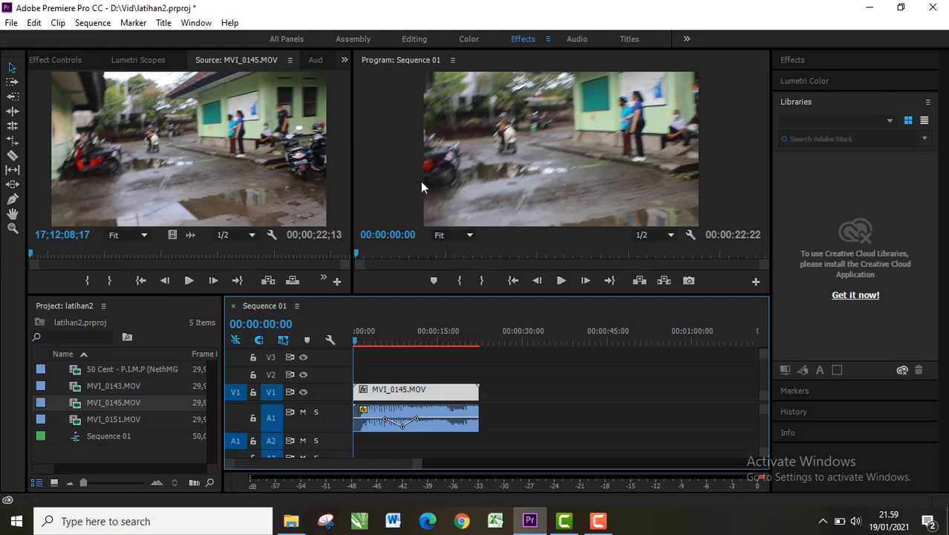
pyautogui.click(56, 60)
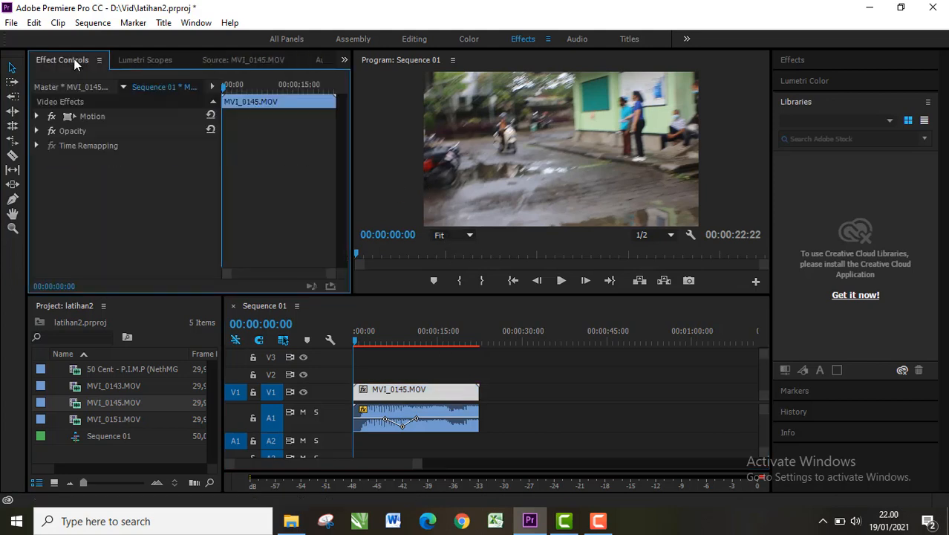
pyautogui.click(37, 117)
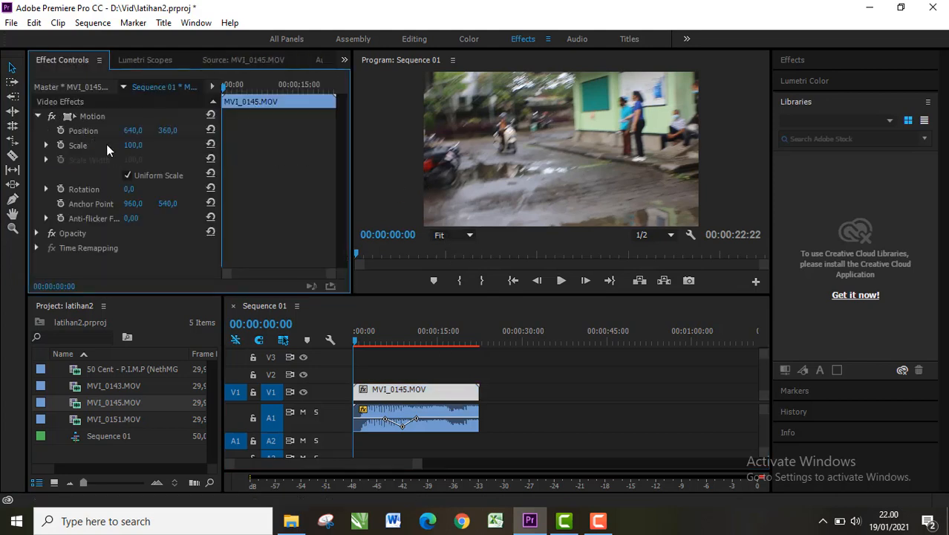
pyautogui.click(46, 146)
pyautogui.moveTo(196, 169); pyautogui.dragTo(153, 171)
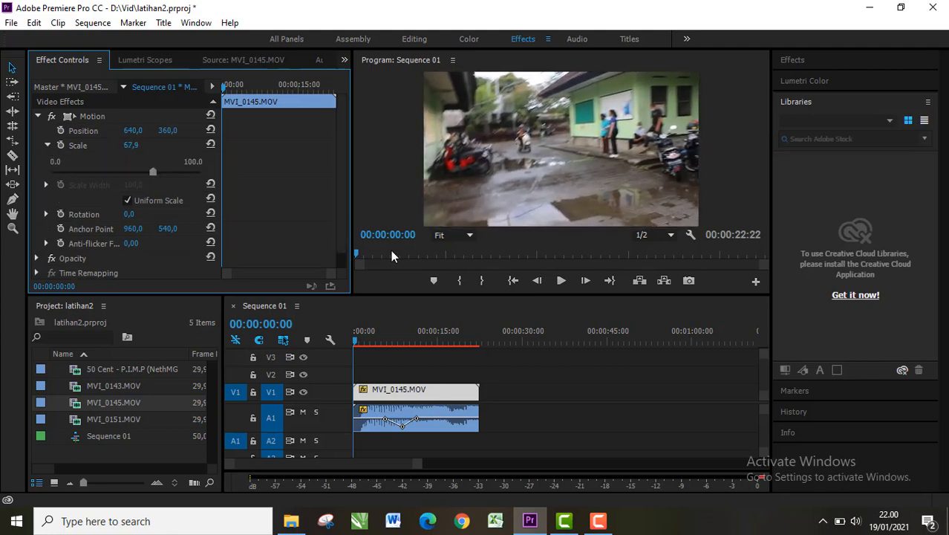
# Render the selected MVI_0145.MOV clip and let the sequence play from its start.
pyautogui.click(92, 22)
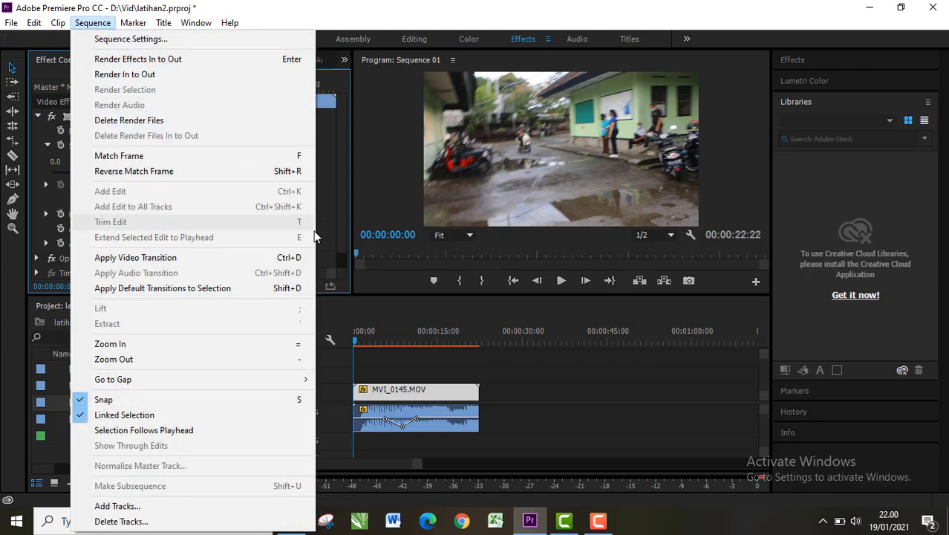
pyautogui.click(453, 380)
pyautogui.click(413, 389)
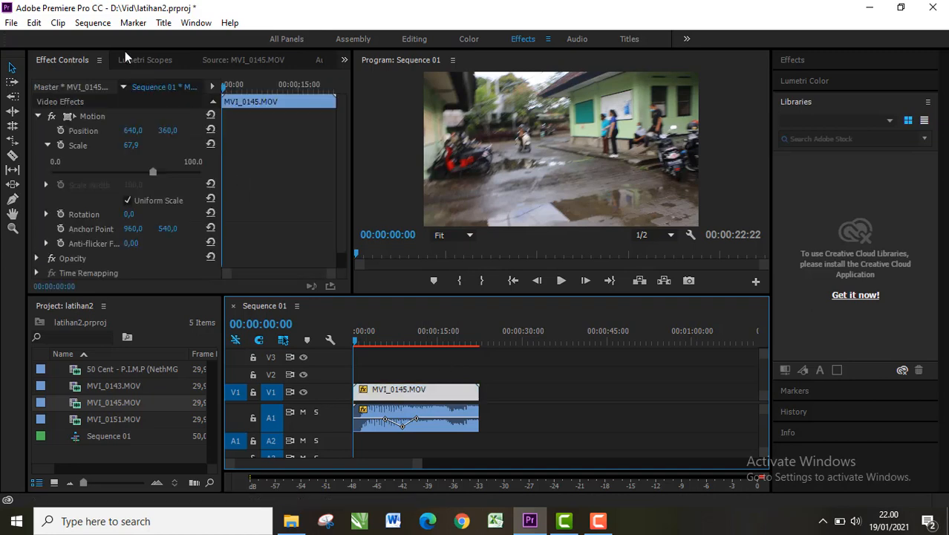
pyautogui.click(93, 23)
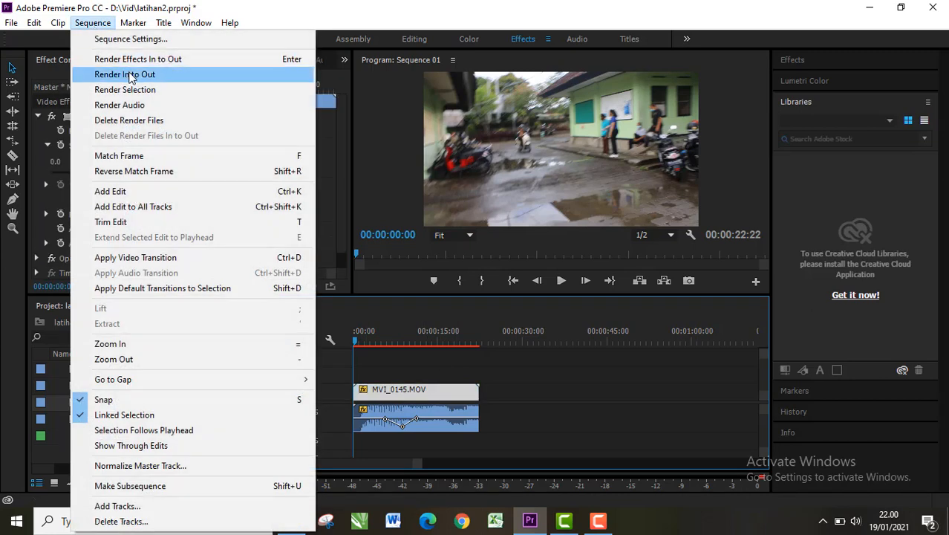
pyautogui.click(130, 84)
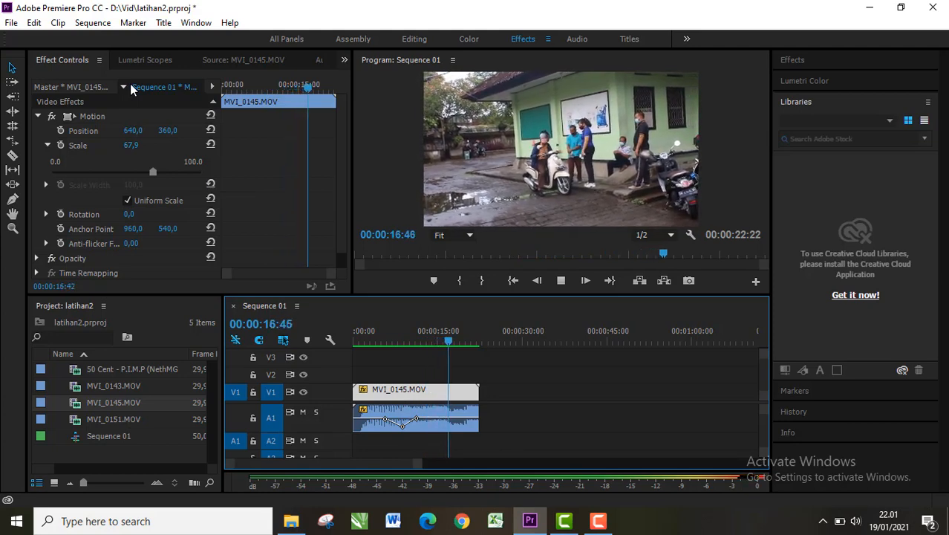
# Stop playback at 00:00:16:46 and split the MVI_0145.MOV clip on track V1 there with the Razor tool.
pyautogui.press('space')
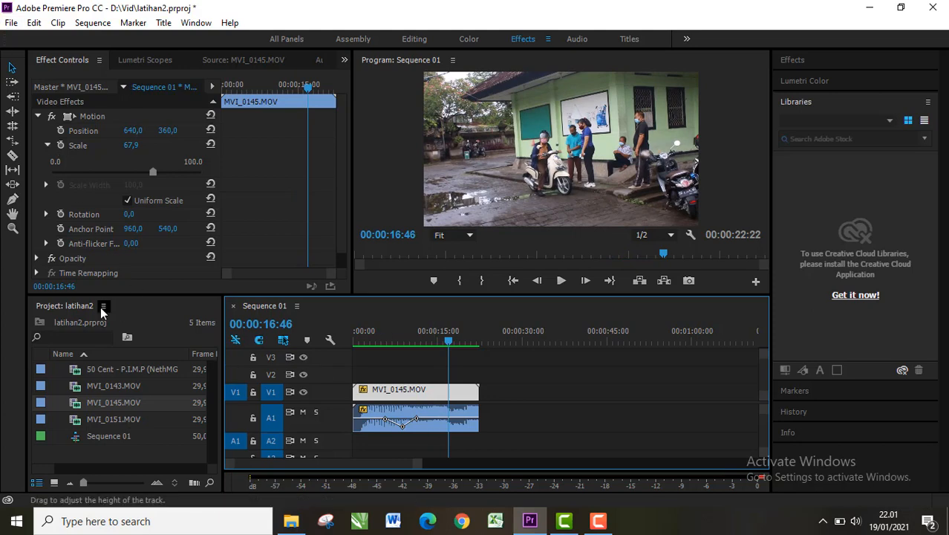
pyautogui.click(11, 155)
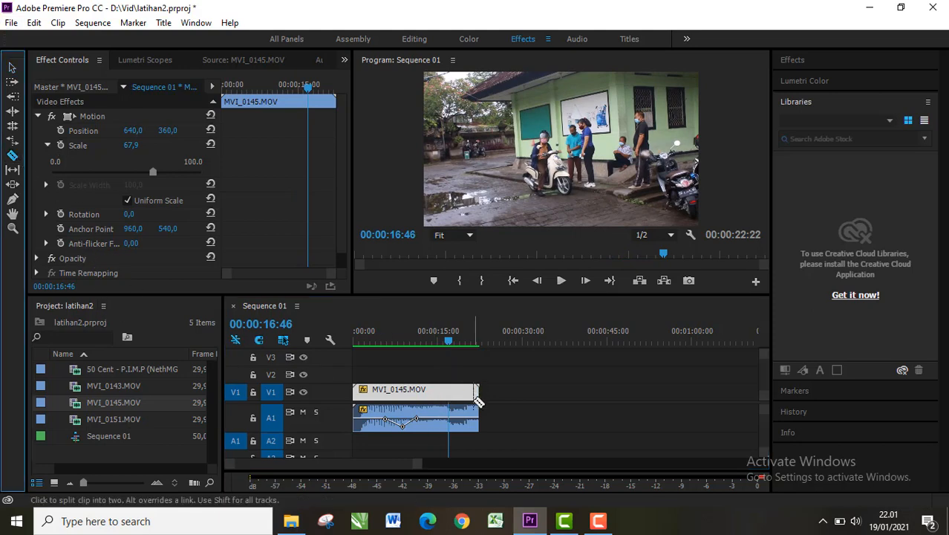
pyautogui.click(453, 396)
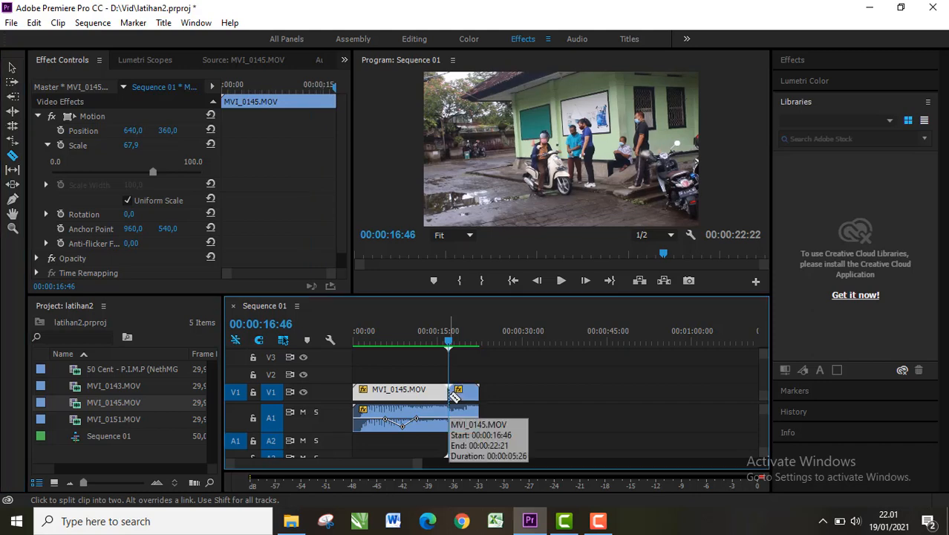
# Play on past the cut and remove the part of the second MVI_0145.MOV segment after 00:00:19:48.
pyautogui.press('space')
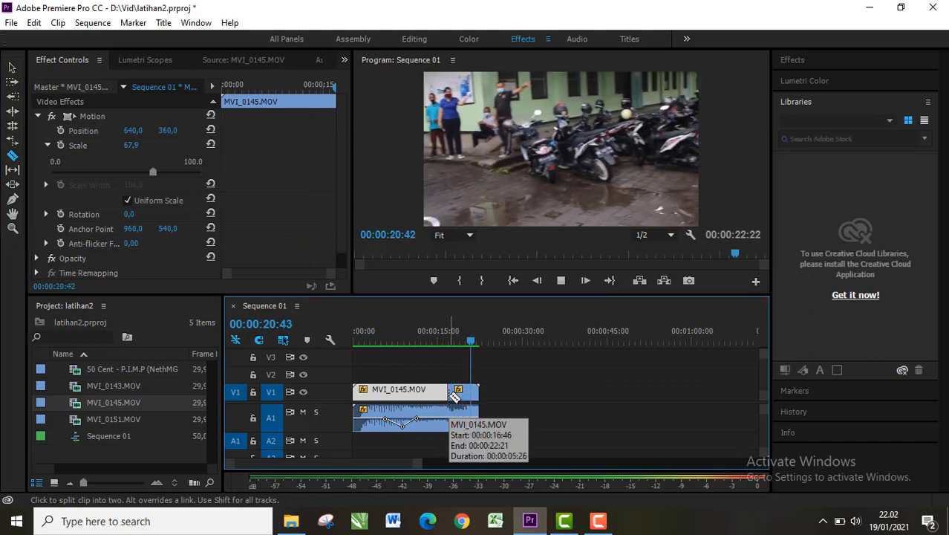
pyautogui.press('space')
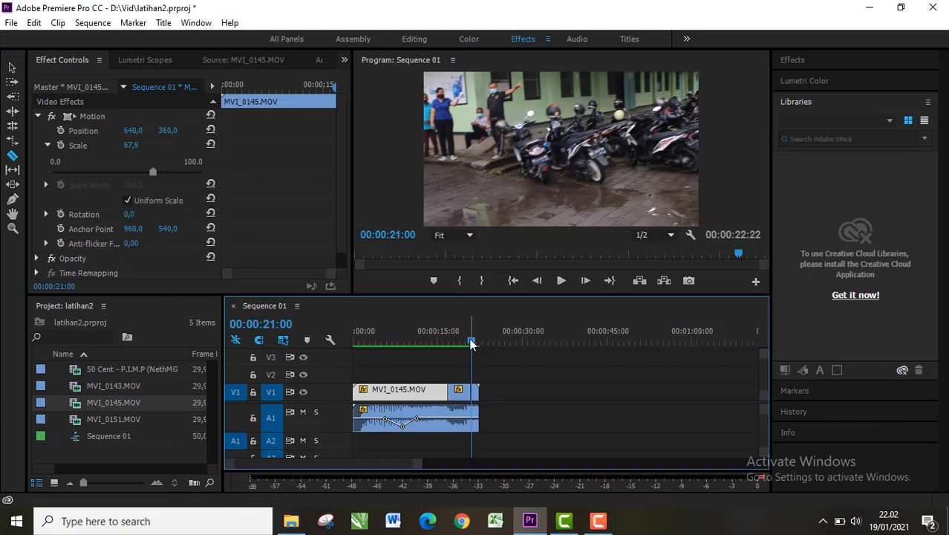
pyautogui.hotkey('ctrl', 's')
pyautogui.moveTo(470, 343); pyautogui.dragTo(465, 341)
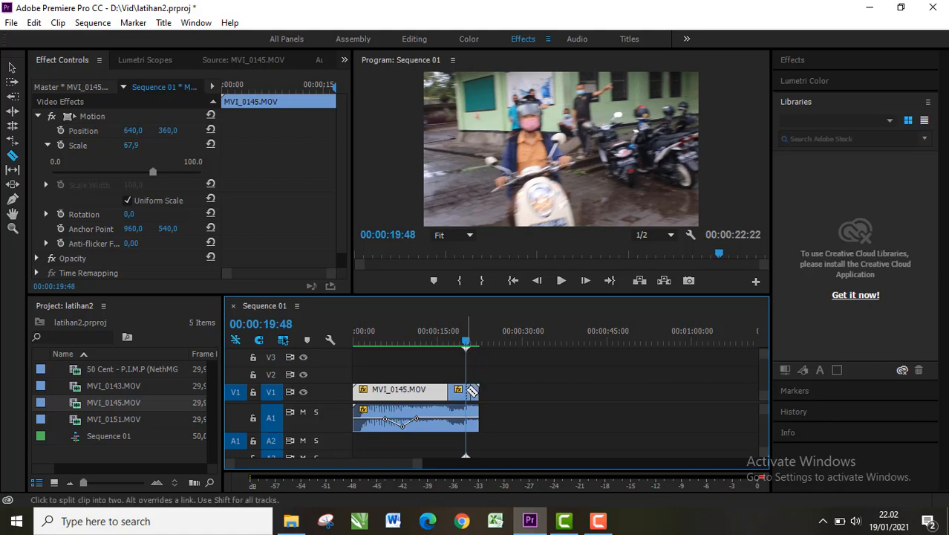
pyautogui.click(12, 67)
pyautogui.moveTo(495, 395); pyautogui.dragTo(465, 385)
pyautogui.press('Delete')
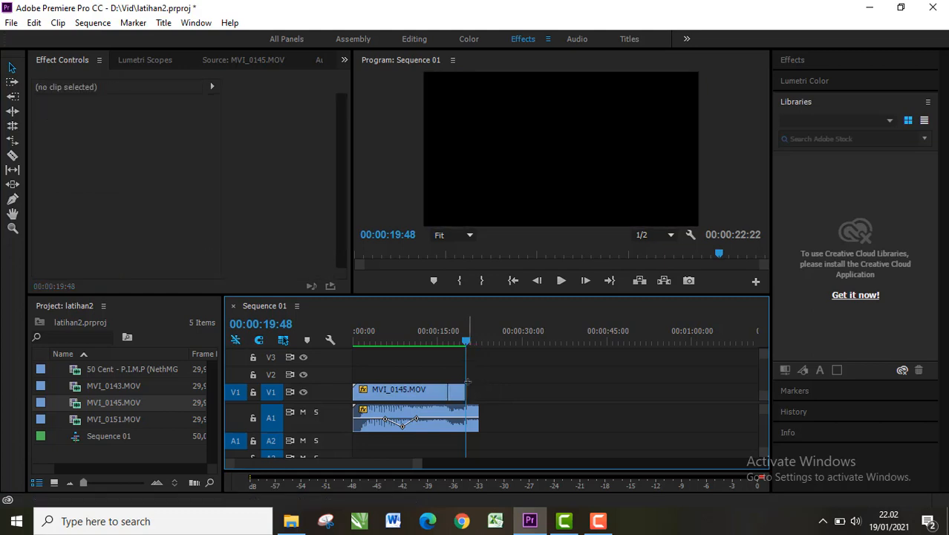
# Stretch the second MVI_0145.MOV segment to a duration of 00:00:04:16, slowing it to 70,37% speed.
pyautogui.click(459, 390)
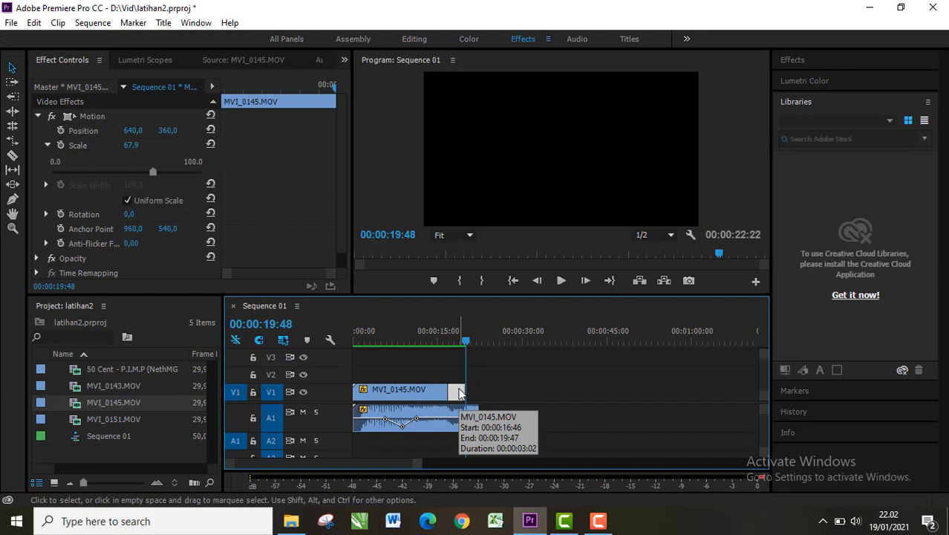
pyautogui.press('Left')
pyautogui.press('Up')
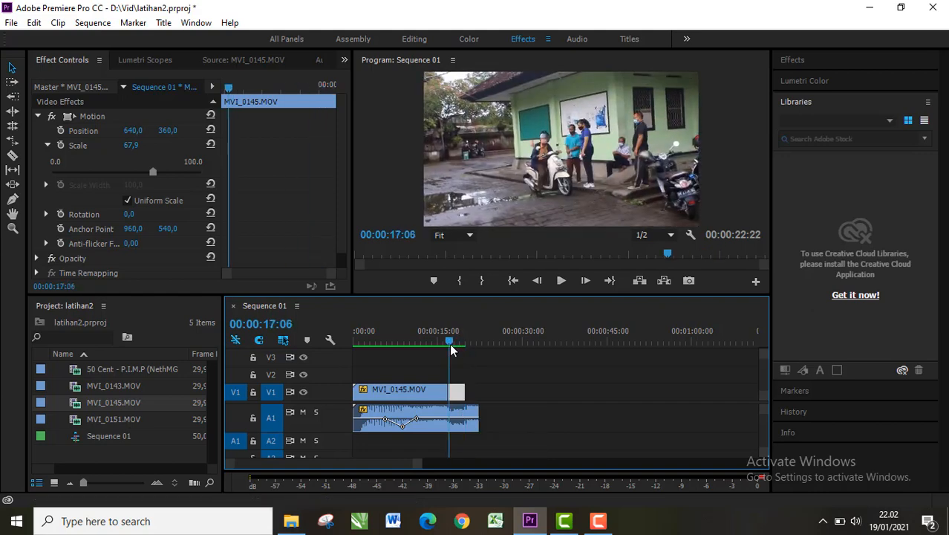
pyautogui.rightClick(460, 390)
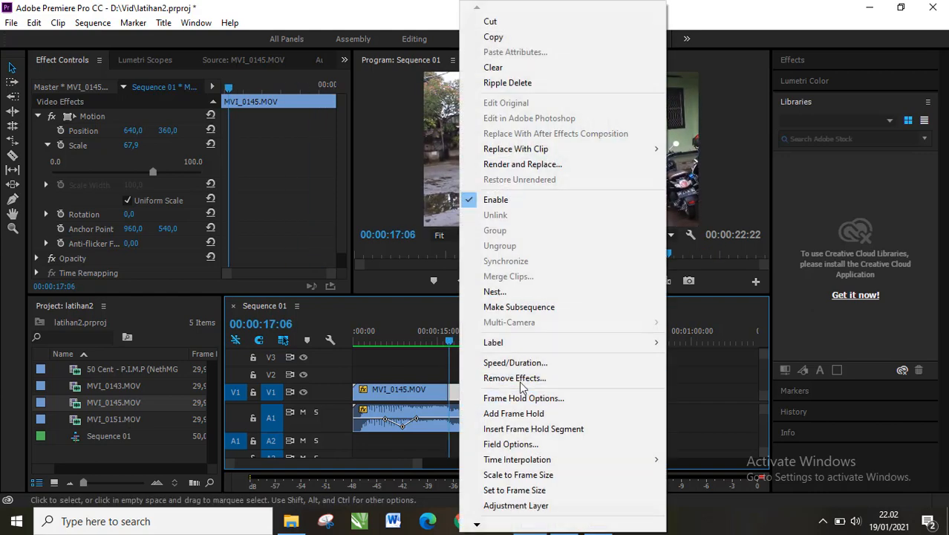
pyautogui.click(528, 364)
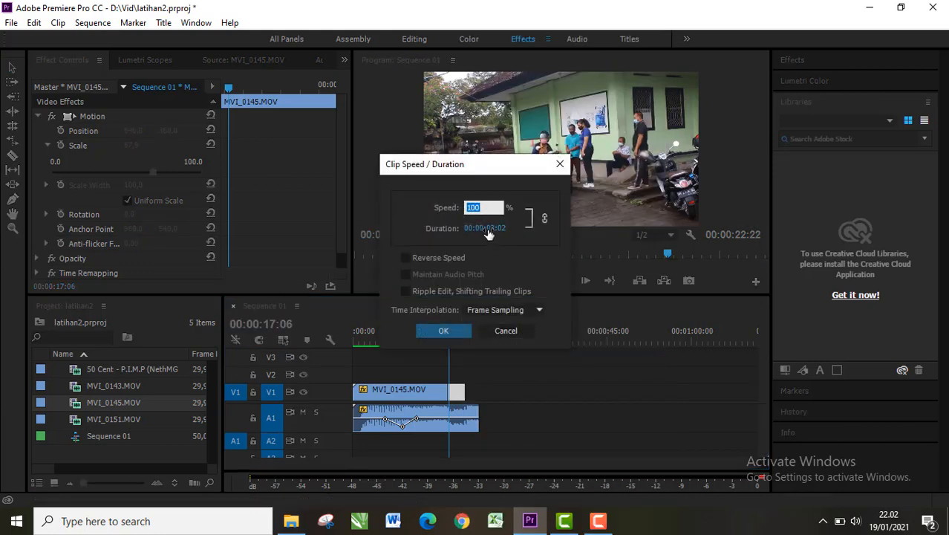
pyautogui.moveTo(489, 234); pyautogui.dragTo(493, 229)
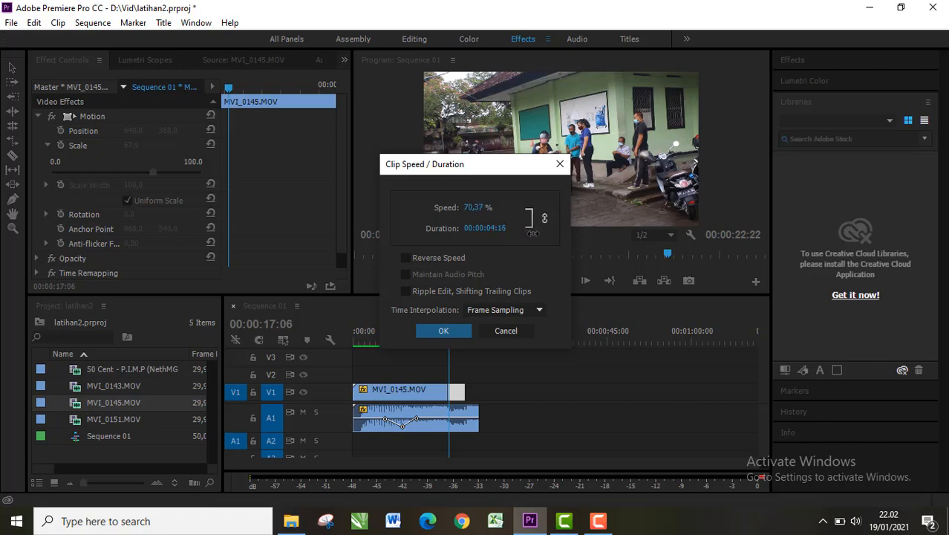
pyautogui.click(441, 329)
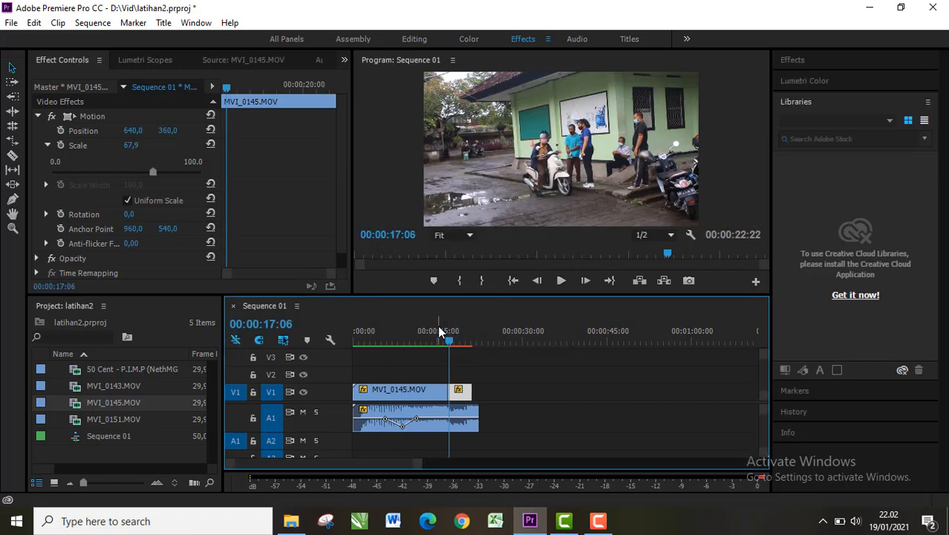
# Slow the second MVI_0145.MOV segment to 49,59% with a duration of 00:00:05:48 and move the playhead to 00:00:12:16.
pyautogui.rightClick(460, 396)
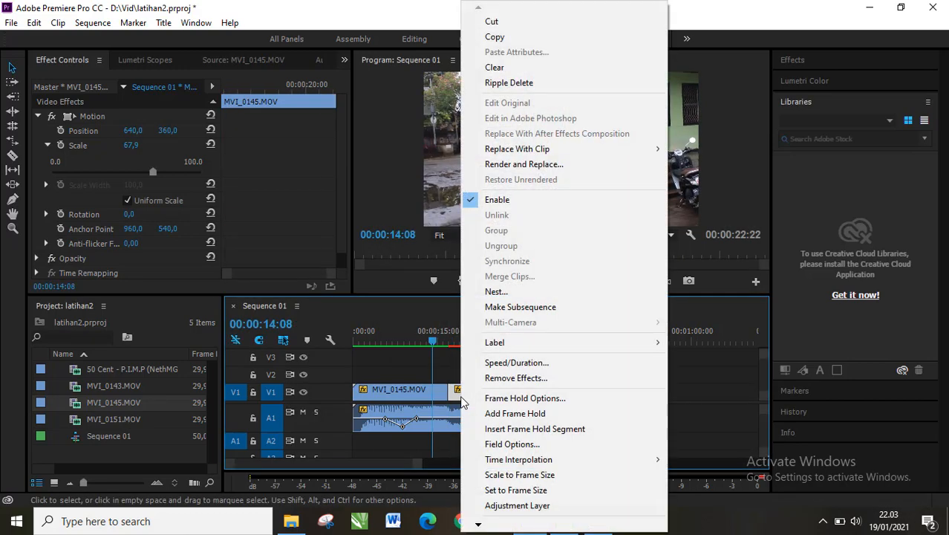
pyautogui.click(525, 364)
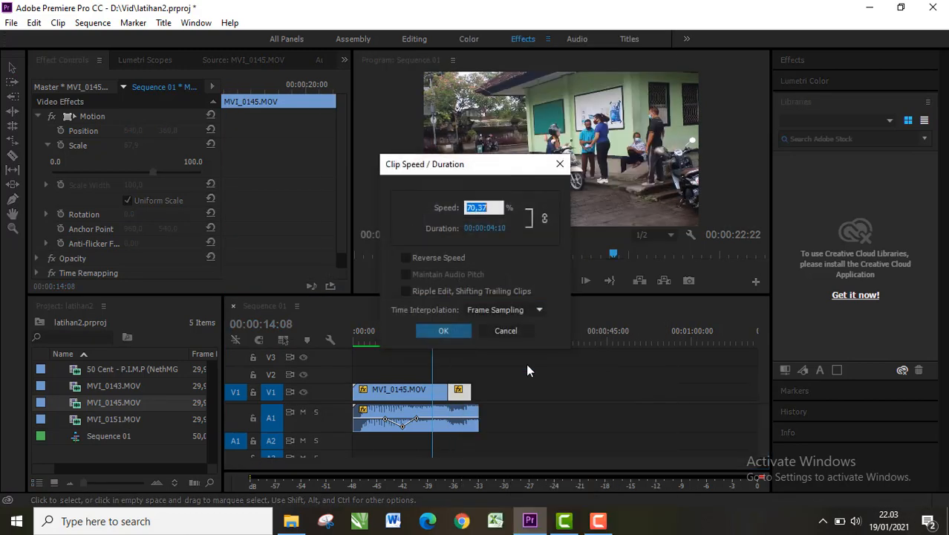
pyautogui.click(490, 230)
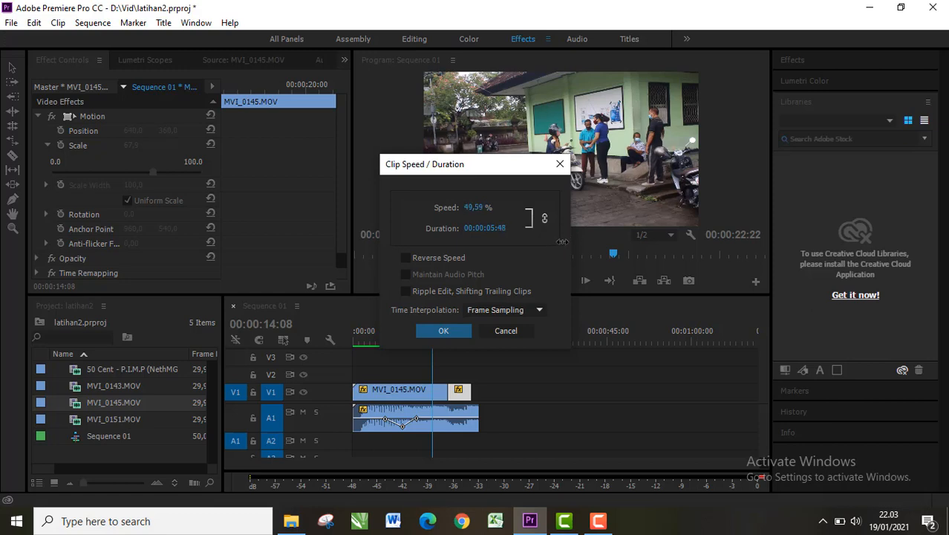
pyautogui.click(443, 331)
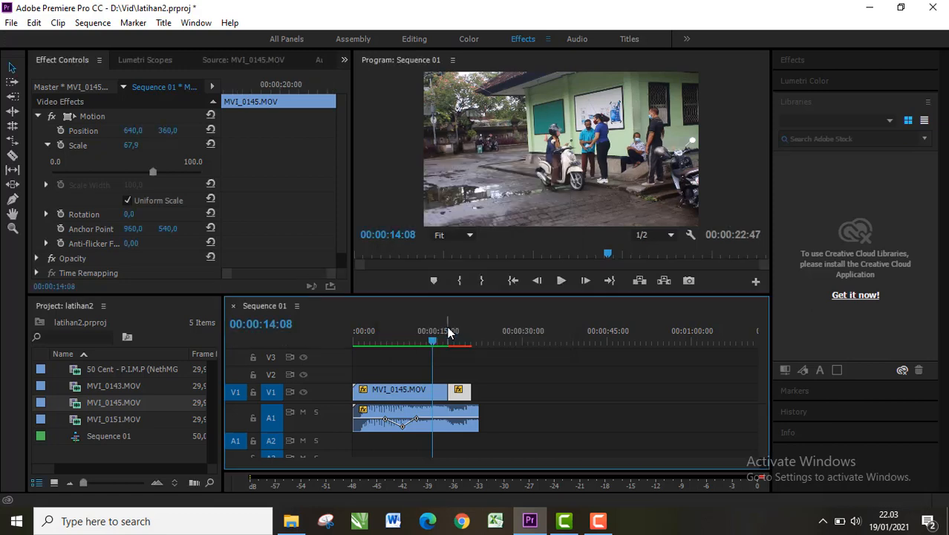
pyautogui.rightClick(469, 393)
pyautogui.click(433, 341)
pyautogui.moveTo(432, 342)
pyautogui.mouseDown()
pyautogui.moveTo(468, 354)
pyautogui.moveTo(425, 355)
pyautogui.mouseUp()
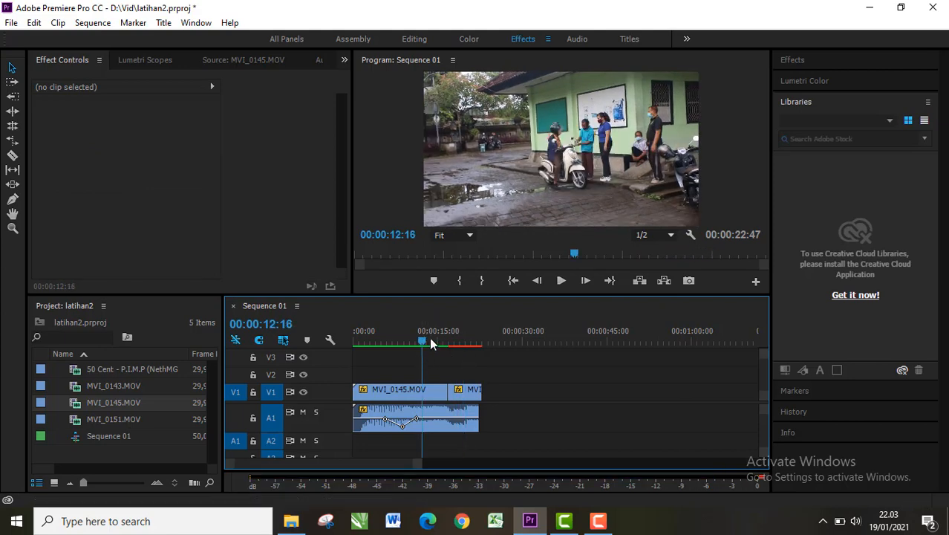
# Select the slowed second MVI_0145.MOV segment on track V1 and play the sequence from 00:00:15:26 across the cut to 00:00:18:27.
pyautogui.click(441, 343)
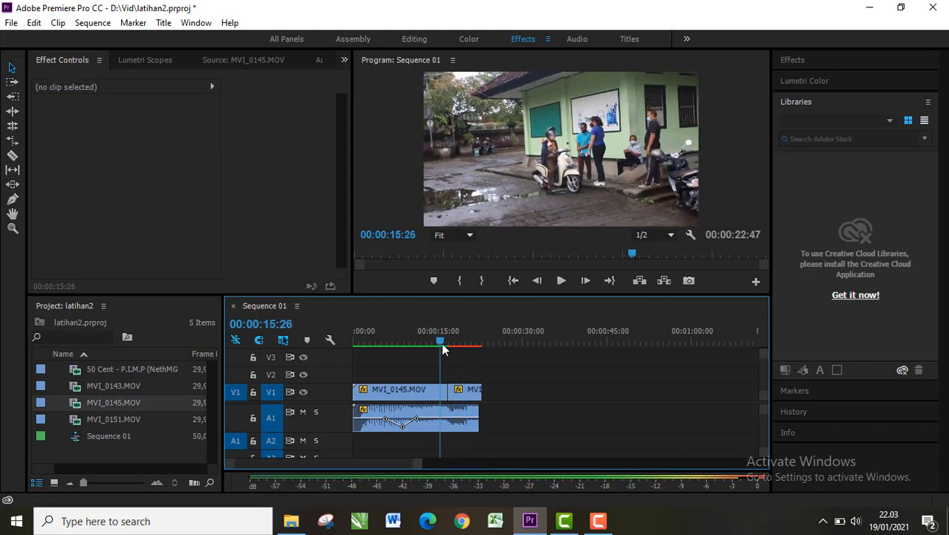
pyautogui.click(458, 399)
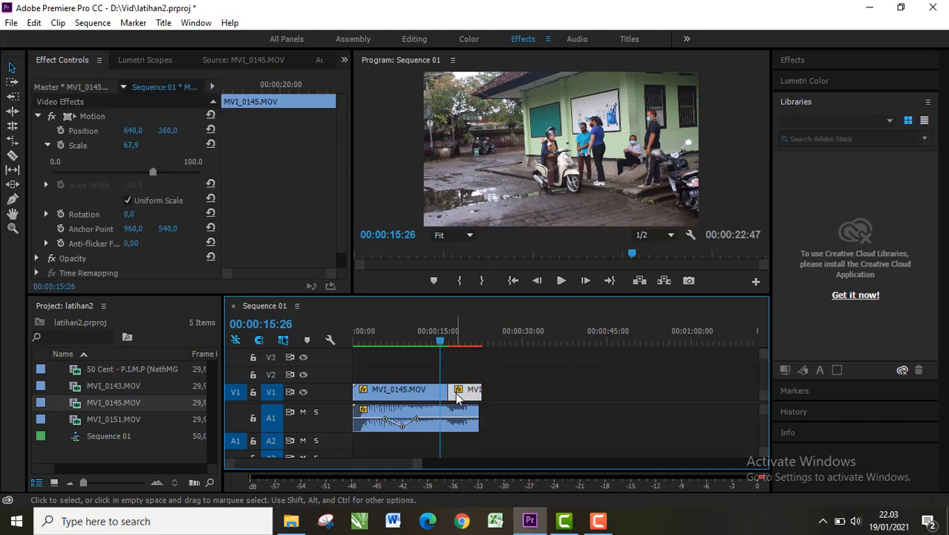
pyautogui.press('space')
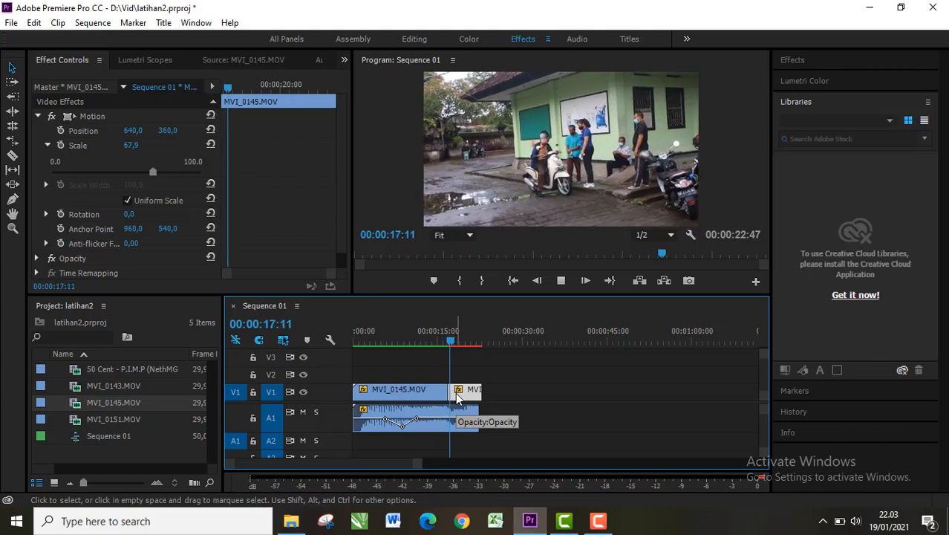
pyautogui.press('space')
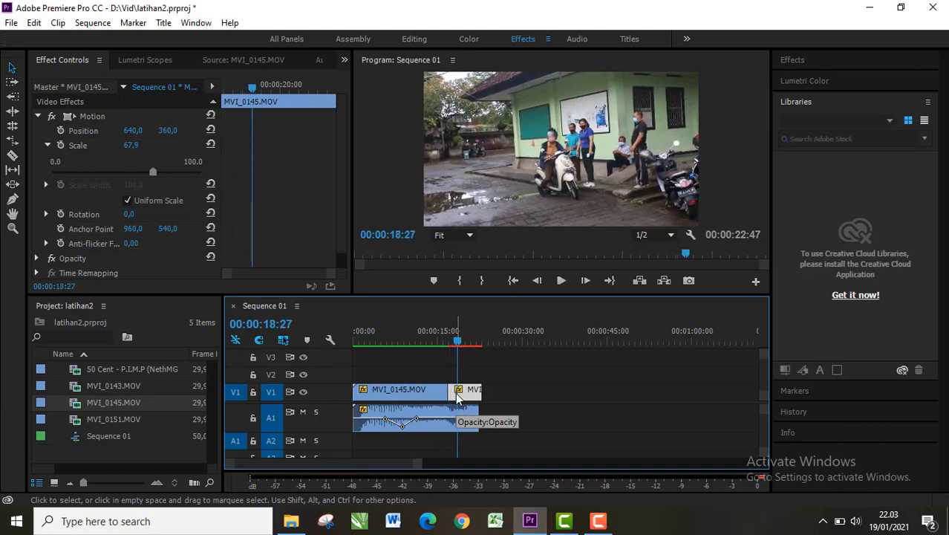
# Render the selected slow-motion MVI_0145.MOV segment and play the whole sequence from the start.
pyautogui.moveTo(458, 334); pyautogui.dragTo(415, 334)
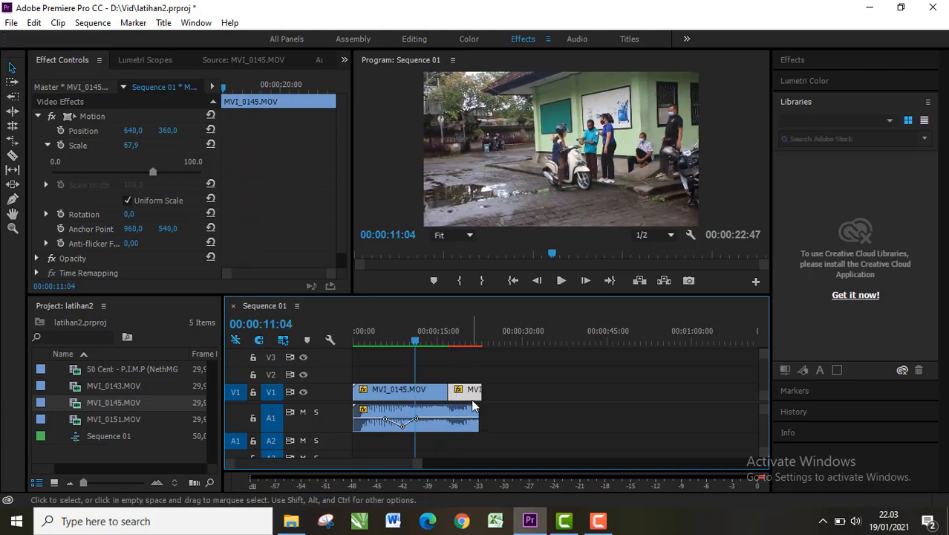
pyautogui.click(92, 23)
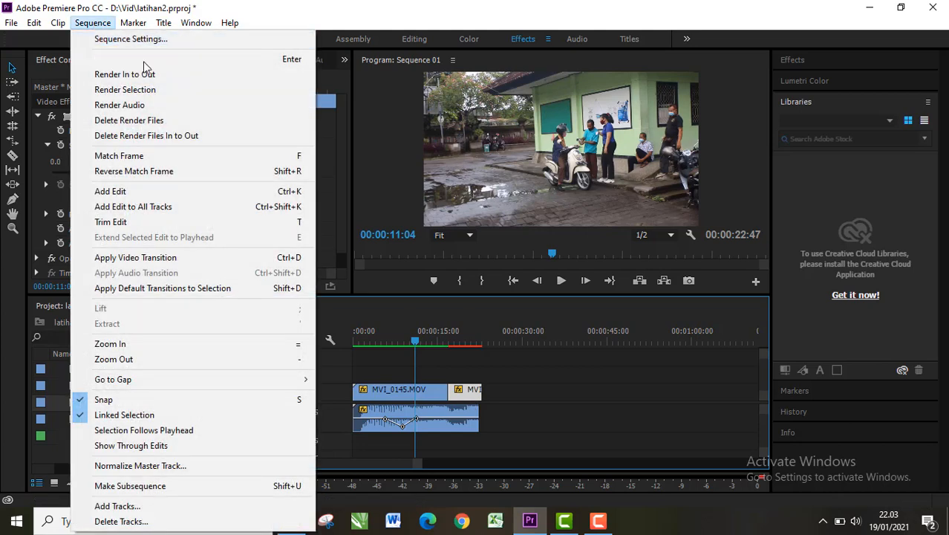
pyautogui.click(149, 91)
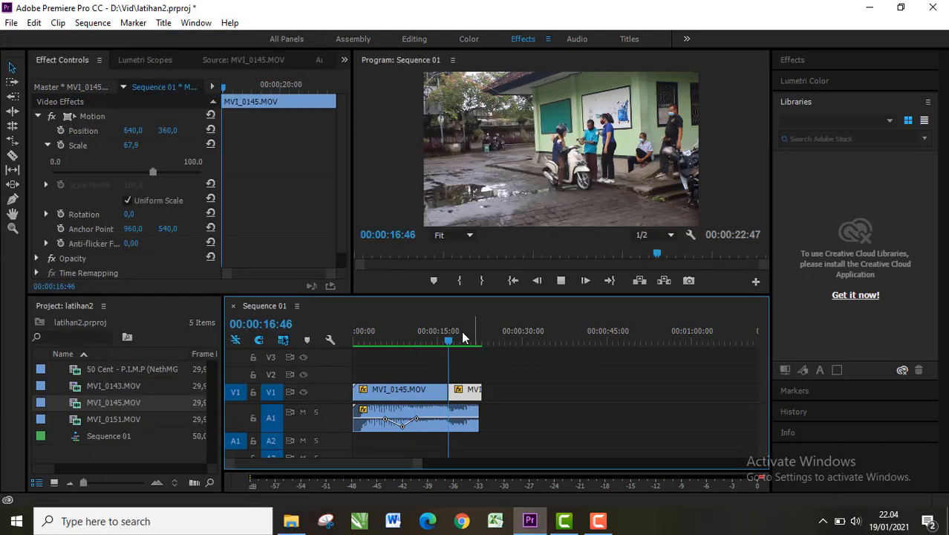
pyautogui.moveTo(414, 343); pyautogui.dragTo(324, 348)
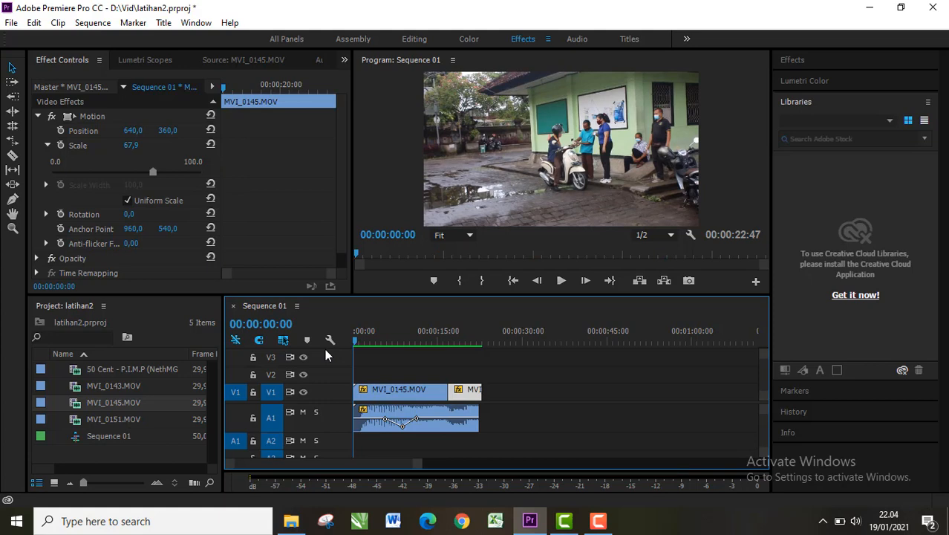
pyautogui.click(561, 280)
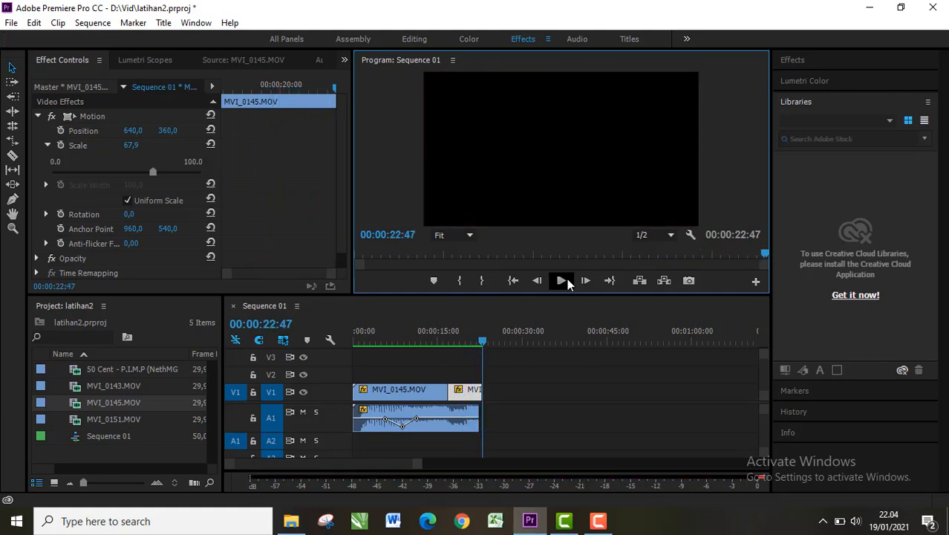
# Split the second MVI_0145.MOV segment with the Razor tool at 00:00:22:22, where the music ends, and delete the leftover piece.
pyautogui.moveTo(484, 343); pyautogui.dragTo(445, 340)
pyautogui.press('space')
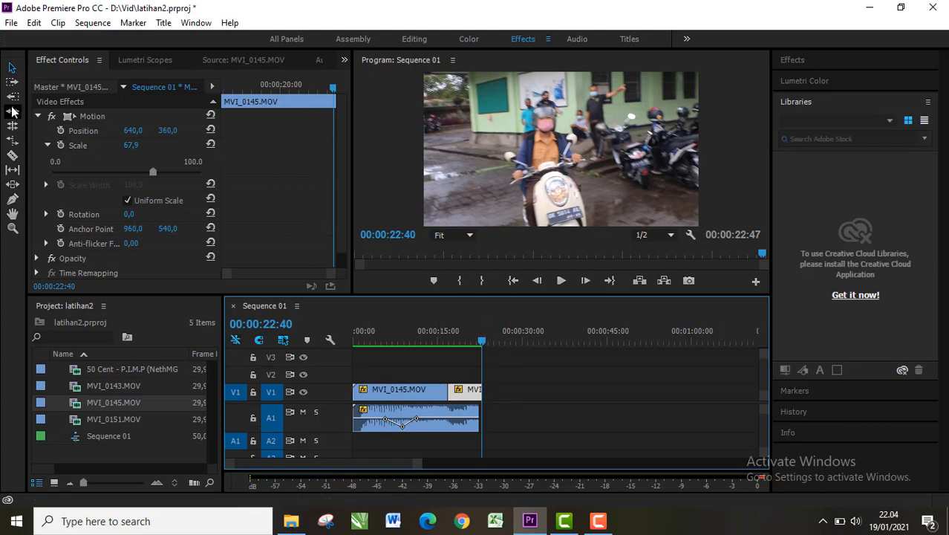
pyautogui.click(12, 155)
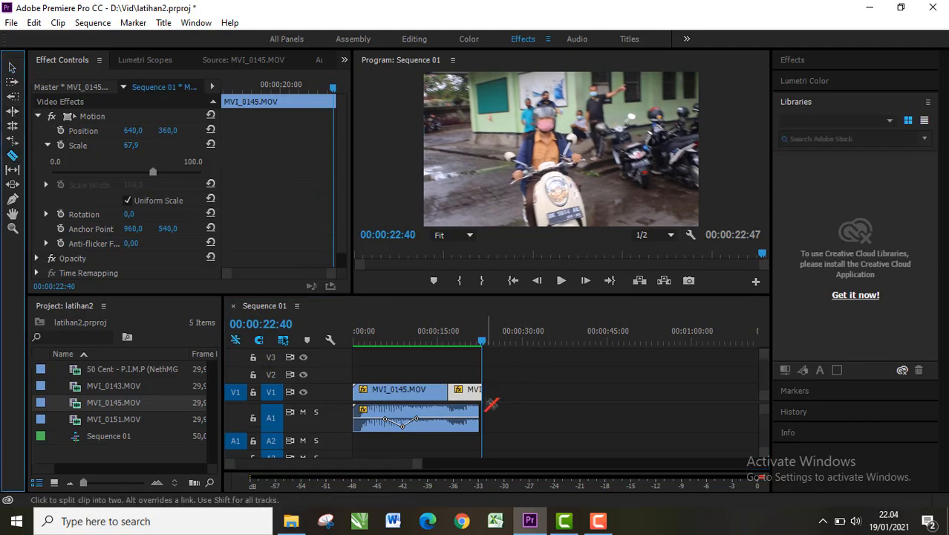
pyautogui.click(480, 391)
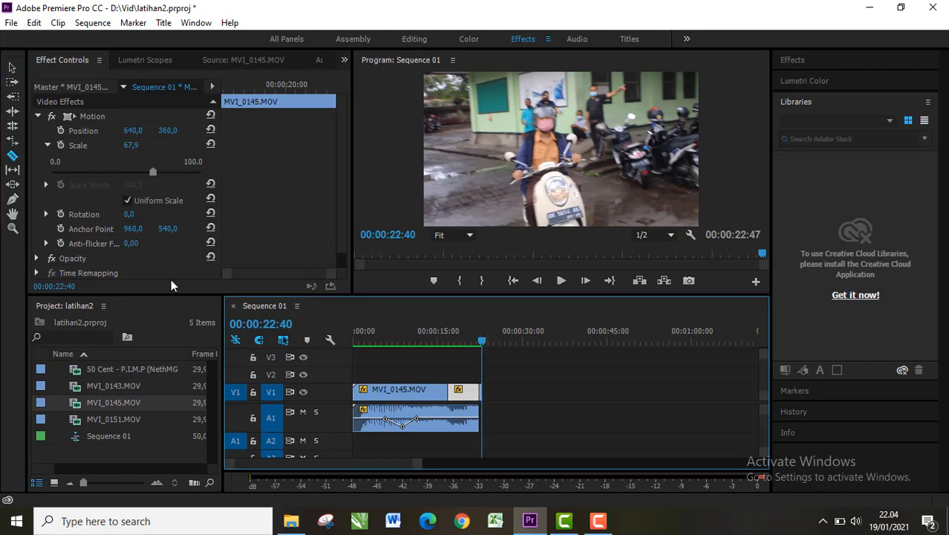
pyautogui.click(11, 67)
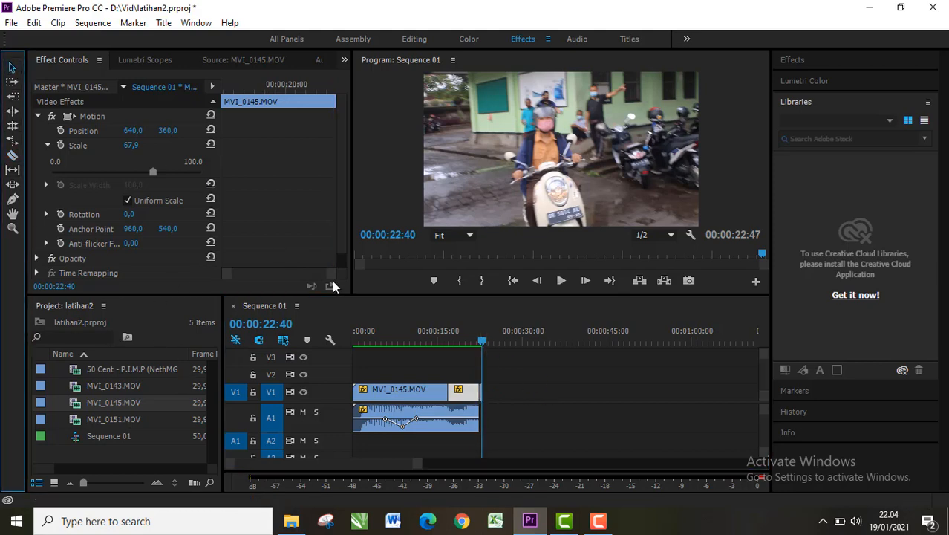
pyautogui.click(481, 398)
pyautogui.press('Delete')
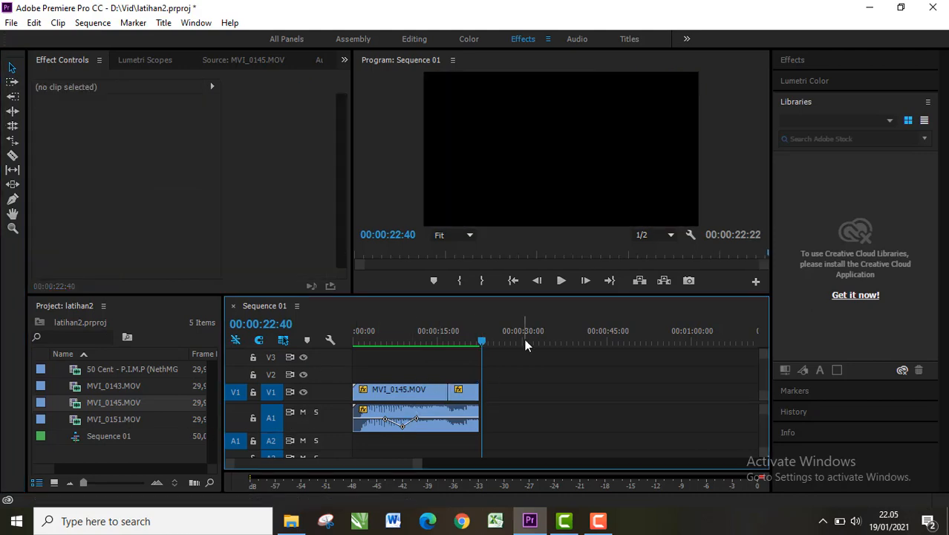
# Import IMG_8941.JPG from the D:\Vid folder and place it on track V2 at the start of the sequence.
pyautogui.moveTo(483, 340); pyautogui.dragTo(466, 340)
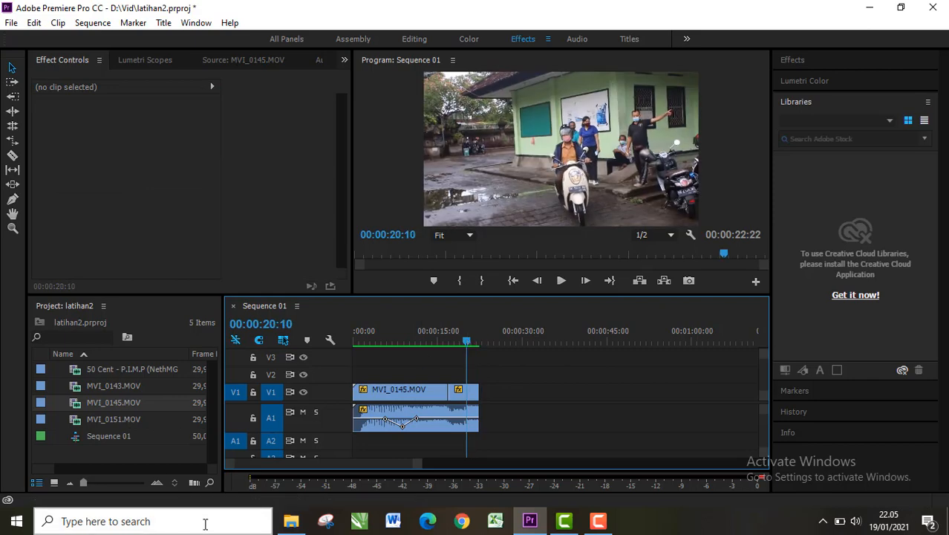
pyautogui.click(290, 521)
pyautogui.click(479, 184)
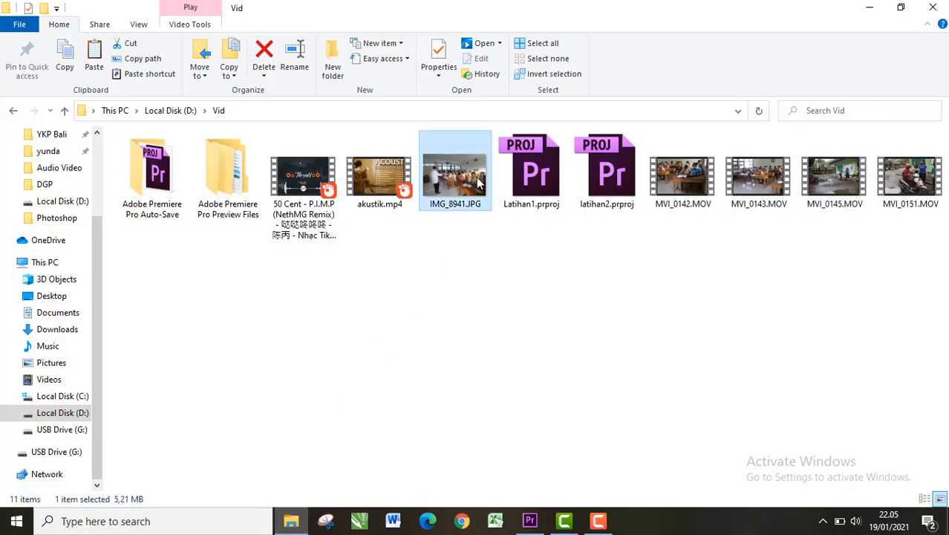
pyautogui.moveTo(452, 175); pyautogui.dragTo(135, 446)
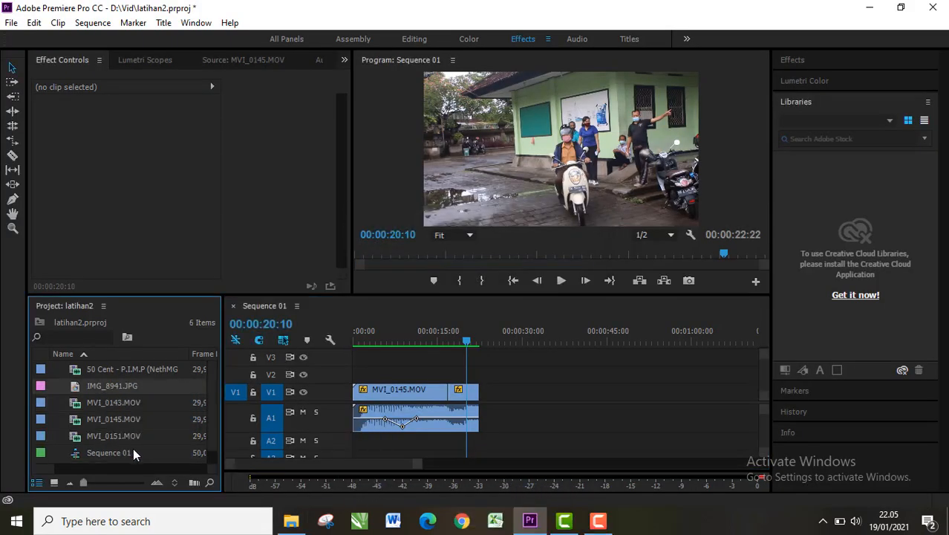
pyautogui.moveTo(109, 386); pyautogui.dragTo(358, 376)
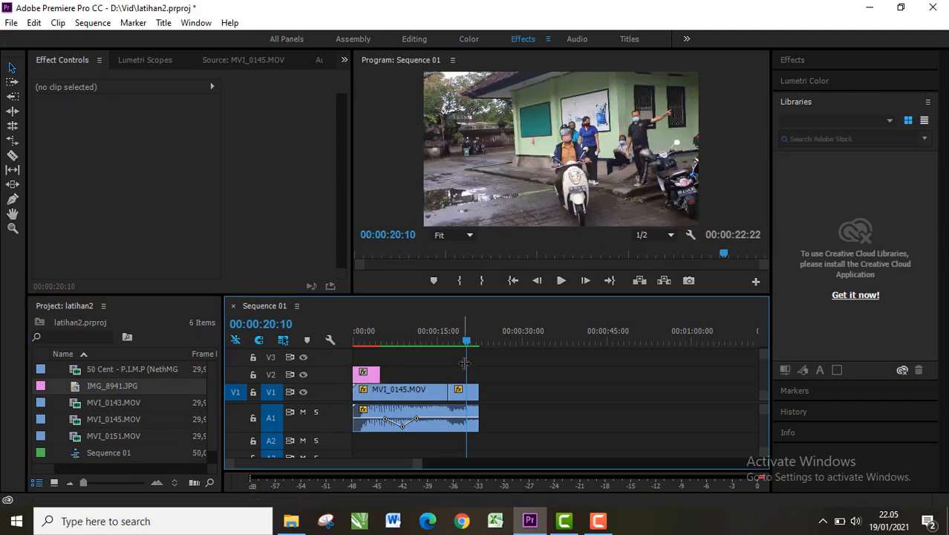
# Scale the IMG_8941.JPG clip on track V2 down to 24,2 so the photo fills the frame.
pyautogui.click(365, 341)
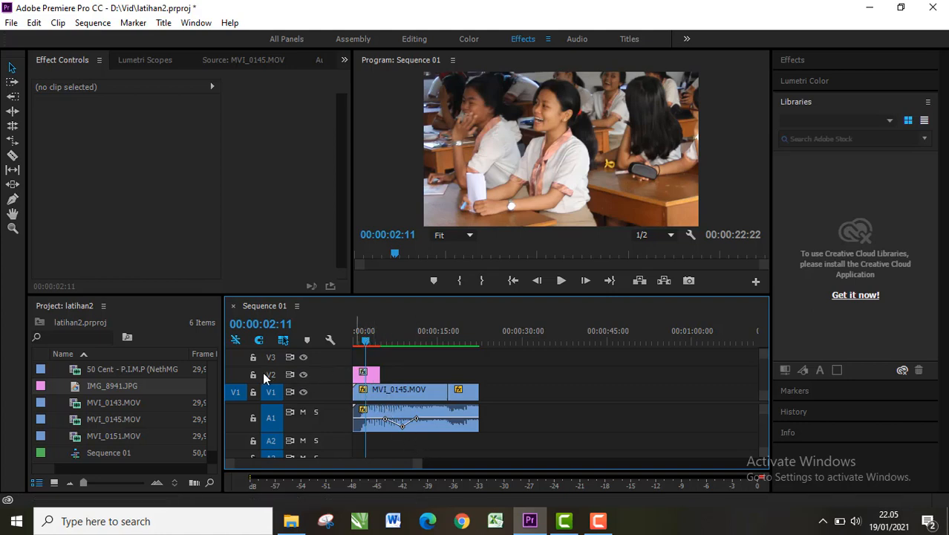
pyautogui.click(378, 392)
pyautogui.click(371, 375)
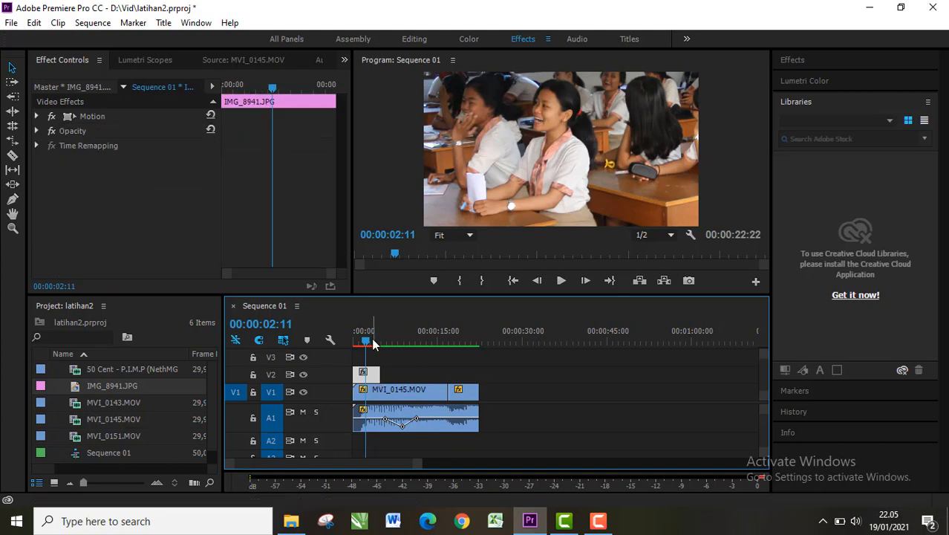
pyautogui.moveTo(366, 341); pyautogui.dragTo(365, 341)
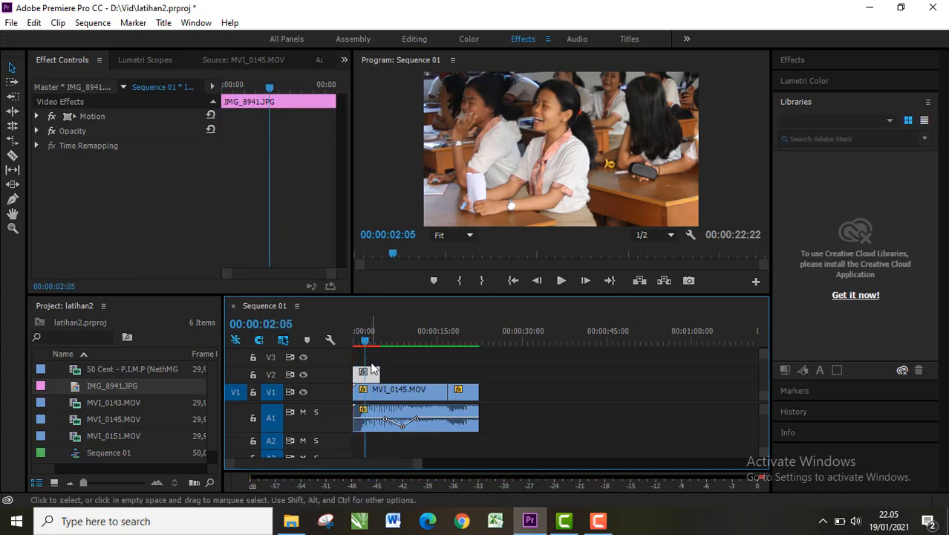
pyautogui.click(38, 116)
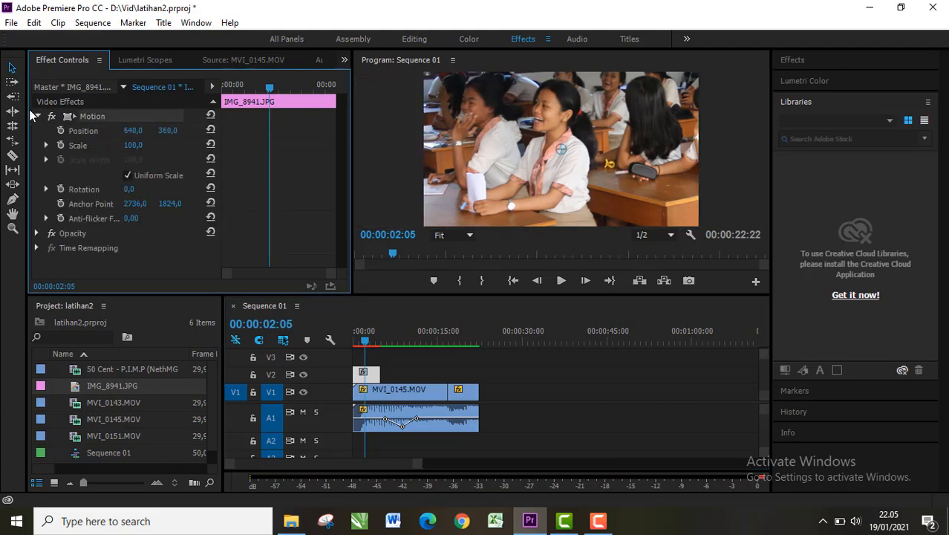
pyautogui.click(47, 145)
pyautogui.moveTo(200, 171); pyautogui.dragTo(160, 172)
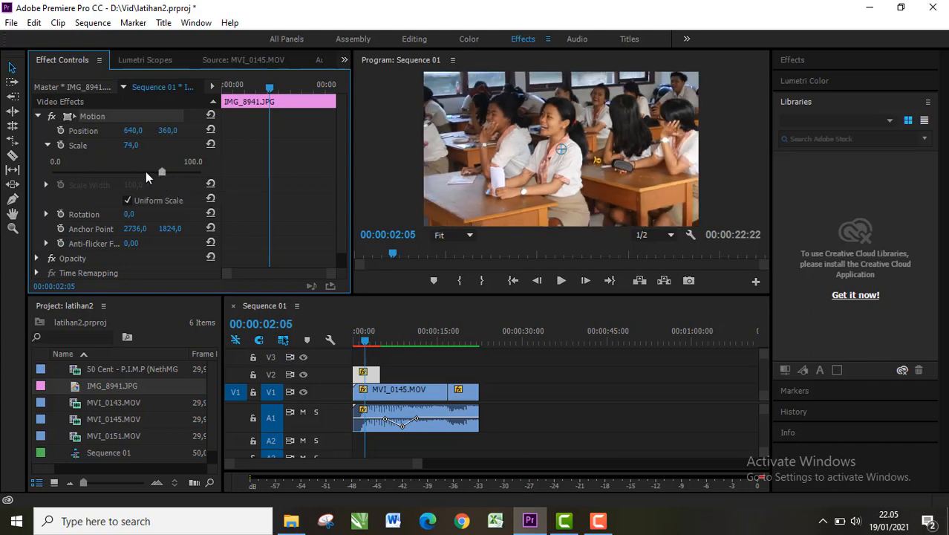
pyautogui.moveTo(145, 171); pyautogui.dragTo(84, 174)
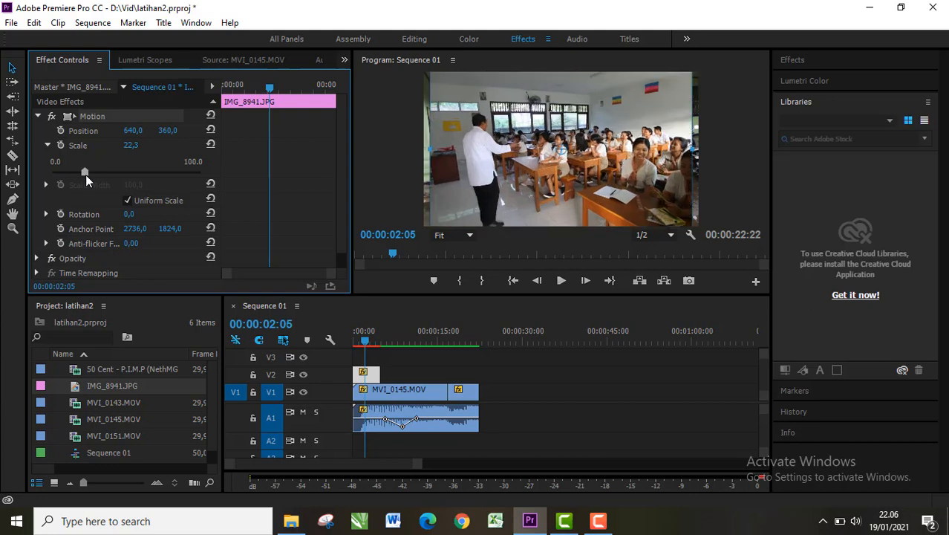
pyautogui.moveTo(86, 175); pyautogui.dragTo(88, 174)
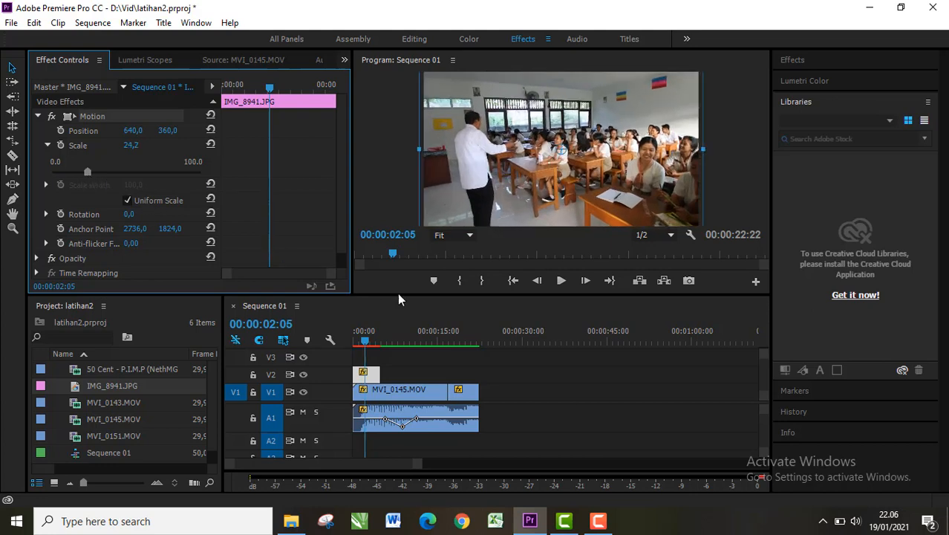
# Play from the start, stop at 00:00:04:19 and trim the end of IMG_8941.JPG on track V2 to that point.
pyautogui.click(477, 372)
pyautogui.click(367, 372)
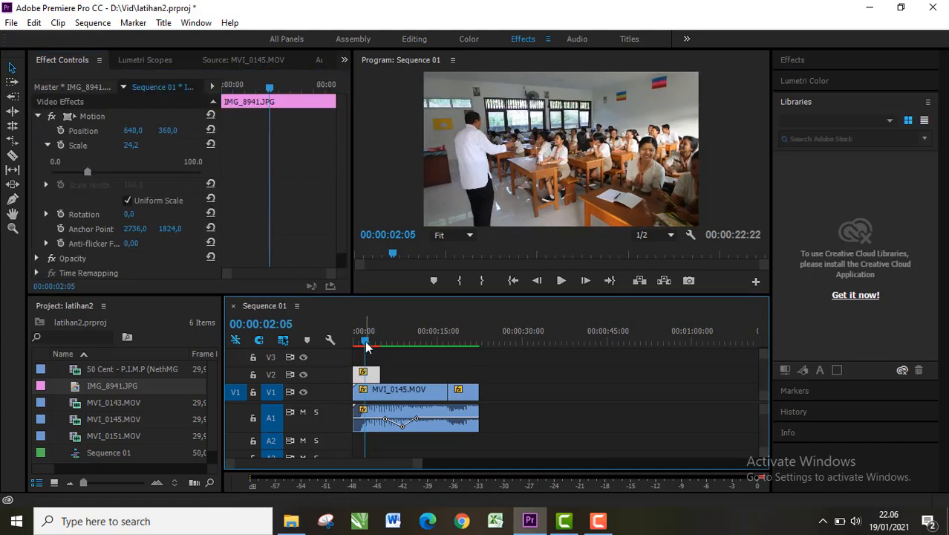
pyautogui.moveTo(365, 342); pyautogui.dragTo(377, 349)
pyautogui.press('Home')
pyautogui.press('space')
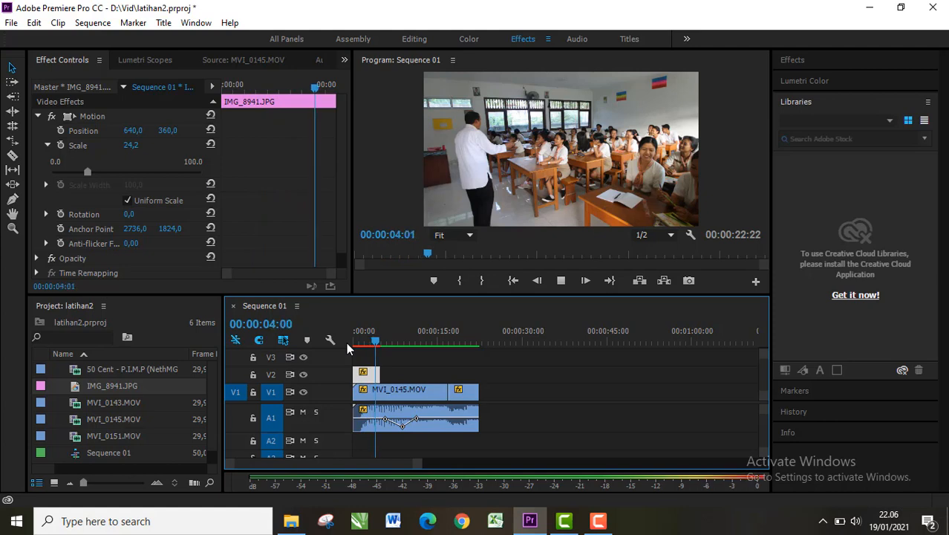
pyautogui.press('space')
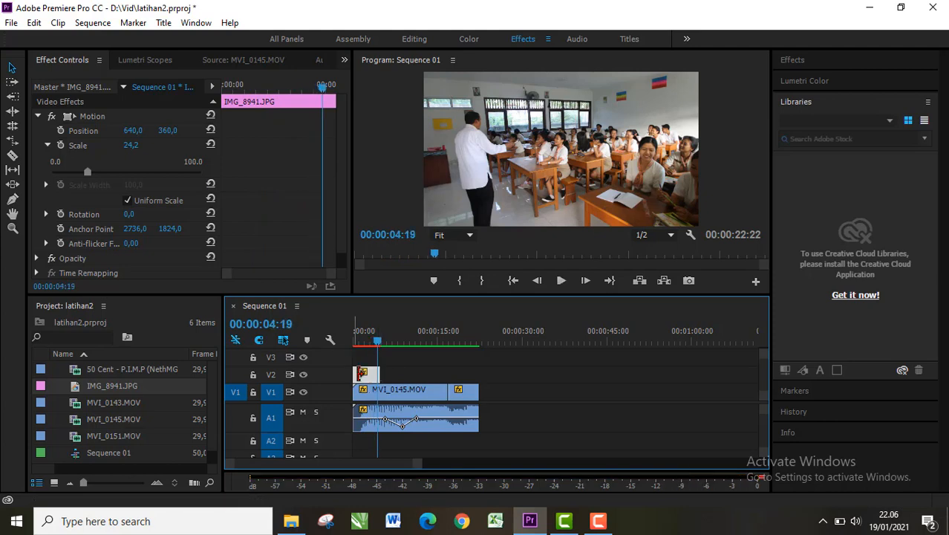
pyautogui.moveTo(386, 375)
pyautogui.mouseDown()
pyautogui.moveTo(395, 374)
pyautogui.moveTo(376, 374)
pyautogui.mouseUp()
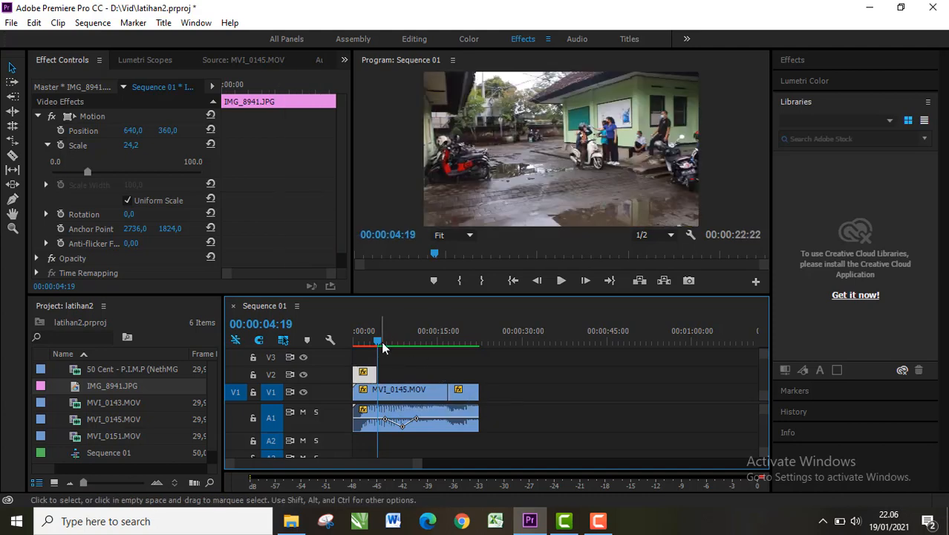
# Play from the start, stop at 00:00:06:44, extend IMG_8941.JPG on track V2 to that point and move the playhead to 00:00:04:22.
pyautogui.moveTo(379, 340); pyautogui.dragTo(357, 346)
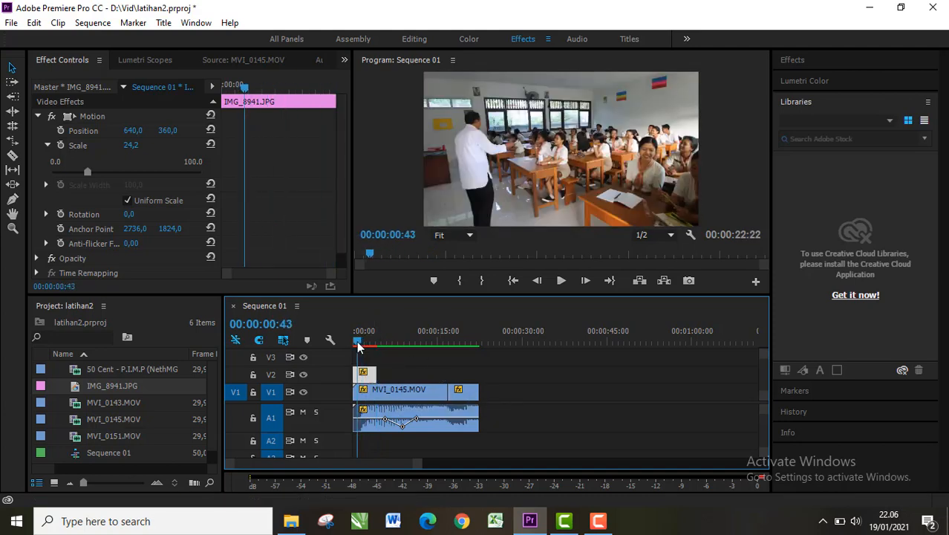
pyautogui.click(47, 146)
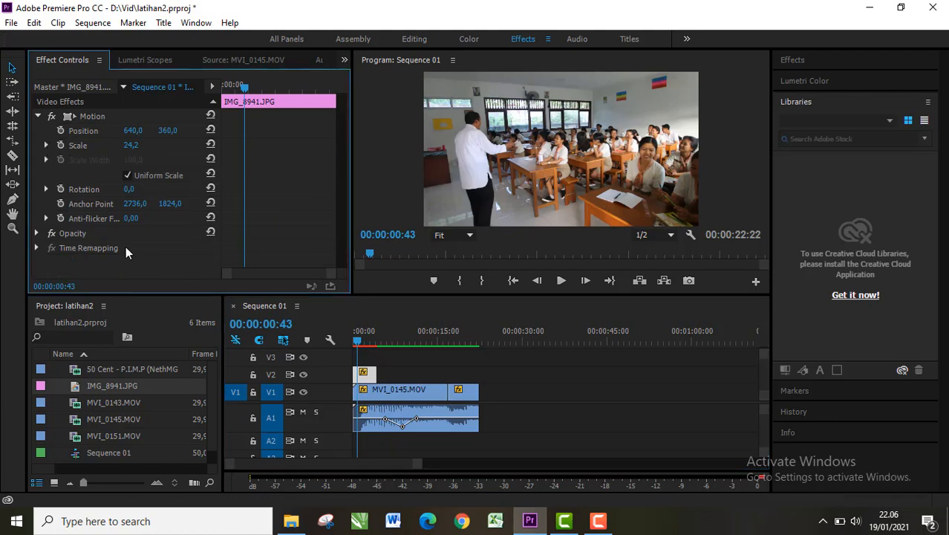
pyautogui.moveTo(358, 344); pyautogui.dragTo(350, 344)
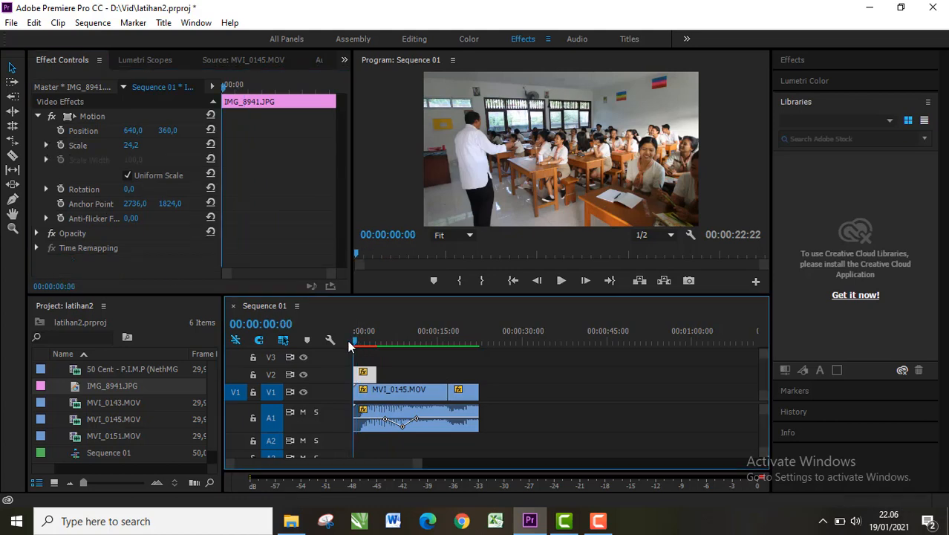
pyautogui.press('space')
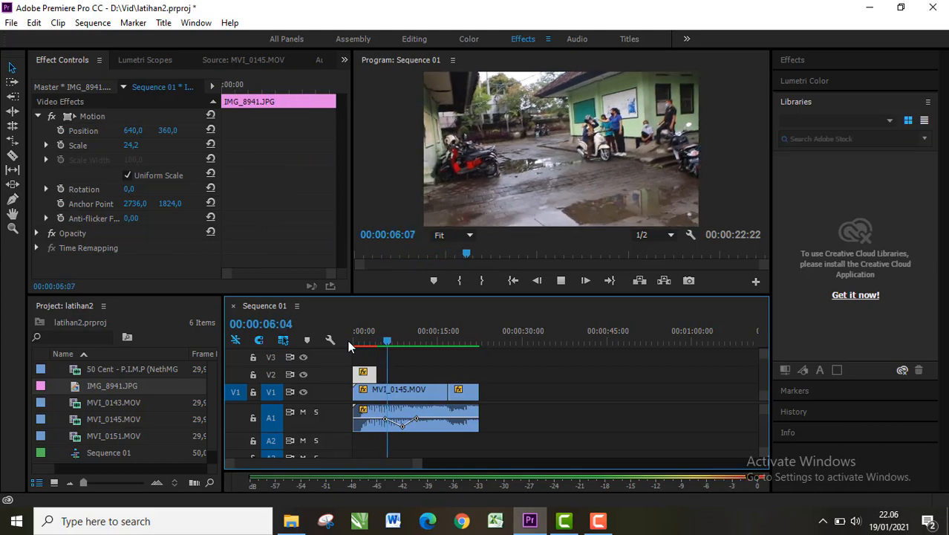
pyautogui.press('space')
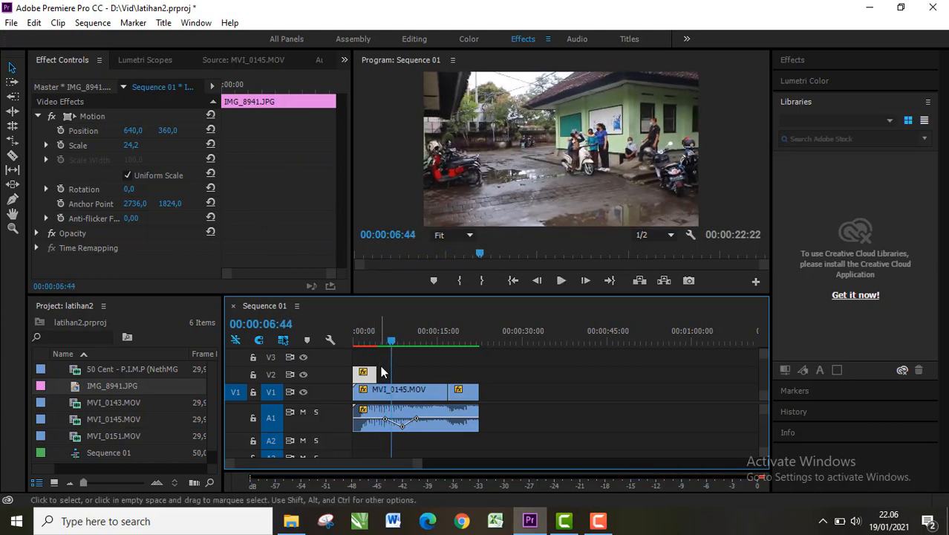
pyautogui.click(380, 371)
pyautogui.moveTo(382, 372); pyautogui.dragTo(377, 342)
pyautogui.click(384, 342)
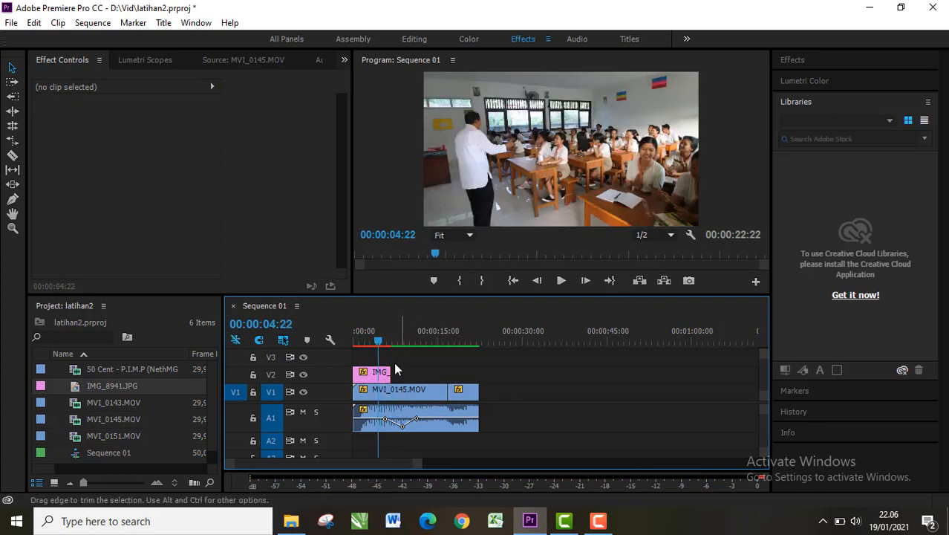
# Add an opacity keyframe at 100% to IMG_8941.JPG on track V2 at 00:00:04:34.
pyautogui.click(370, 370)
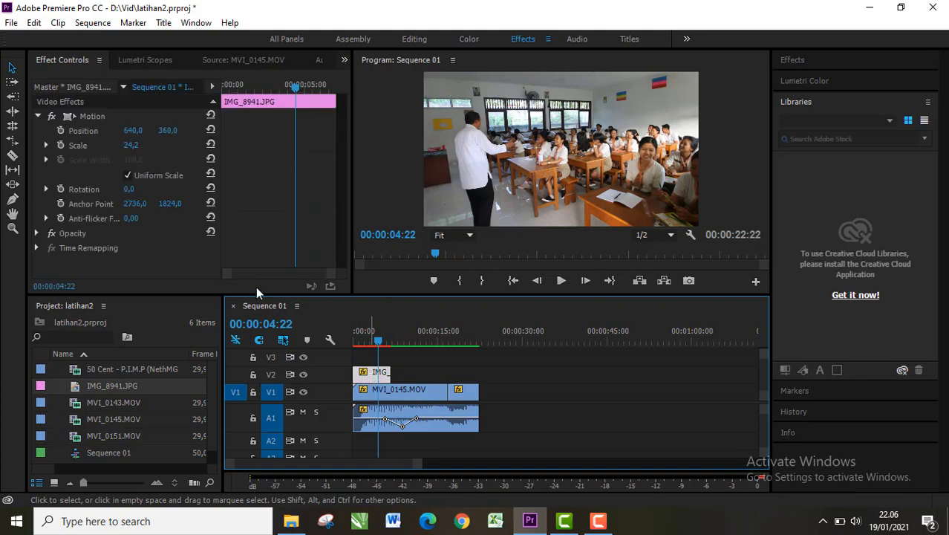
pyautogui.moveTo(378, 342); pyautogui.dragTo(381, 337)
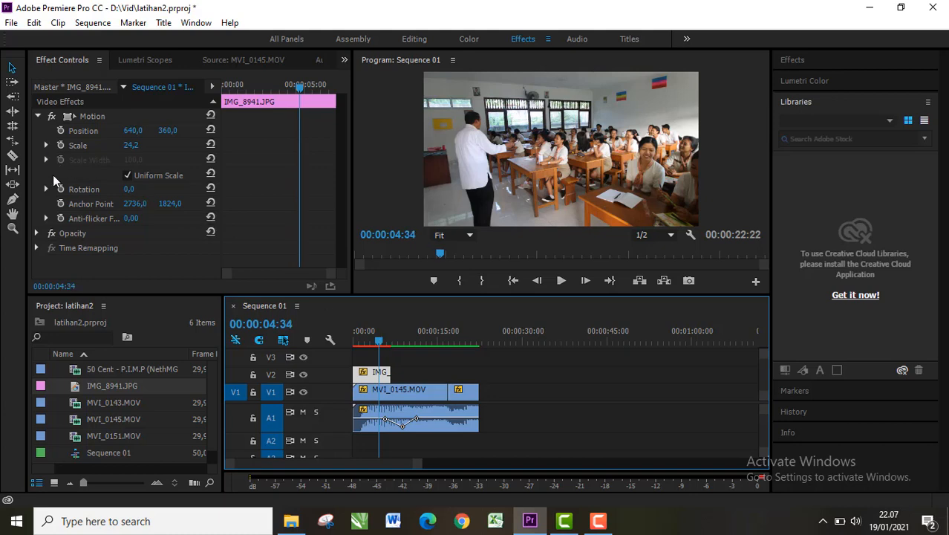
pyautogui.click(37, 116)
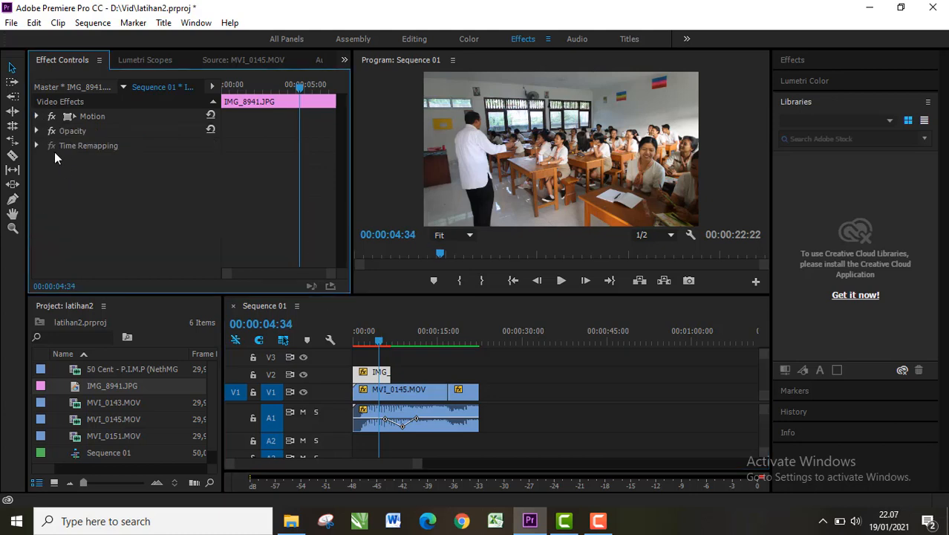
pyautogui.click(38, 130)
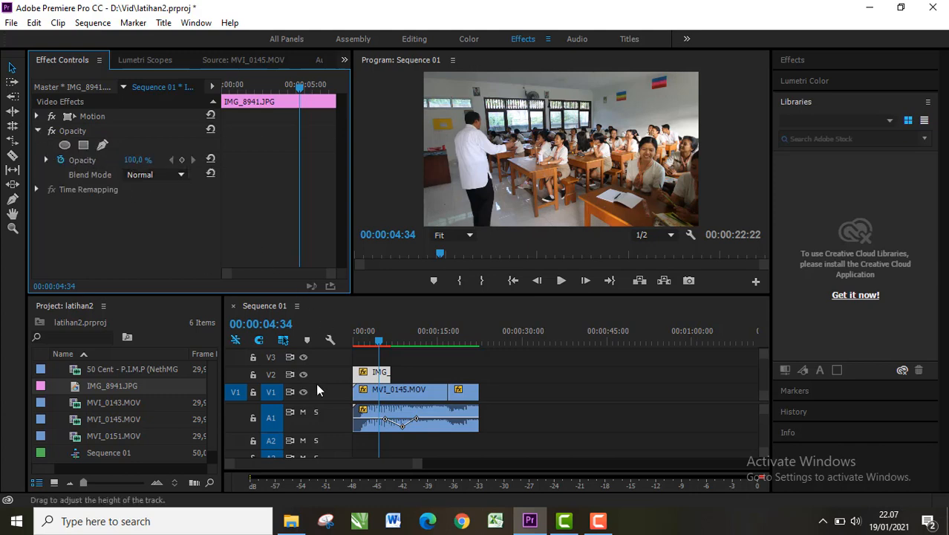
pyautogui.click(46, 160)
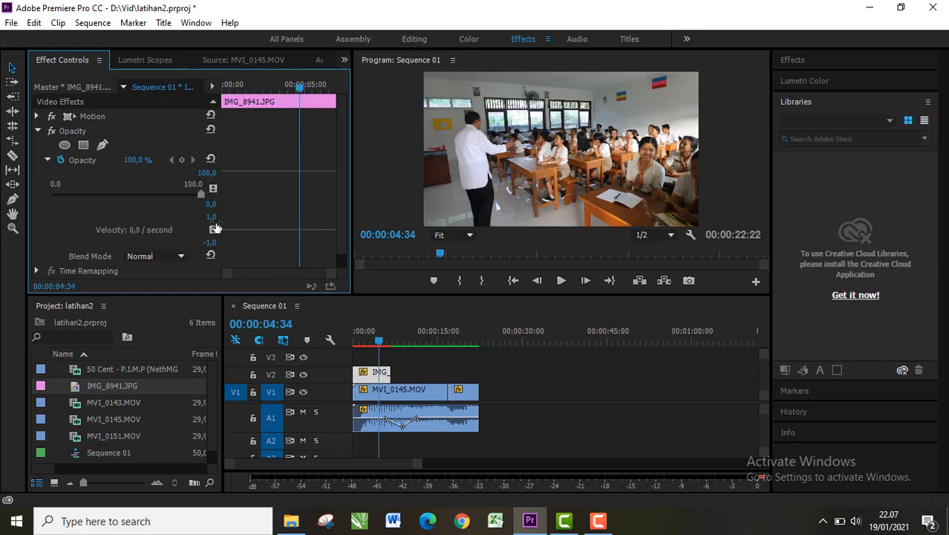
pyautogui.click(182, 160)
# Set an opacity keyframe of 0% for IMG_8941.JPG at 00:00:06:43, the clip's last frame.
pyautogui.press('Down')
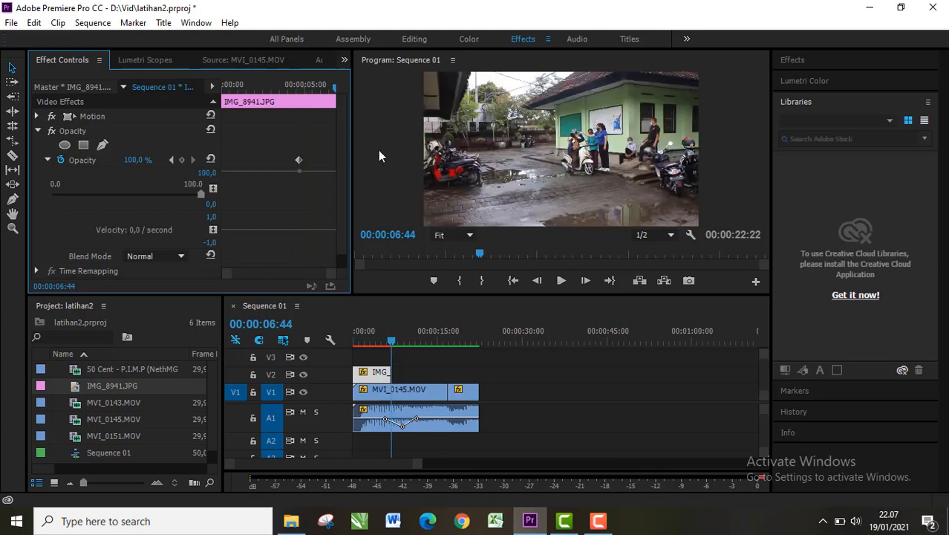
pyautogui.press('Left')
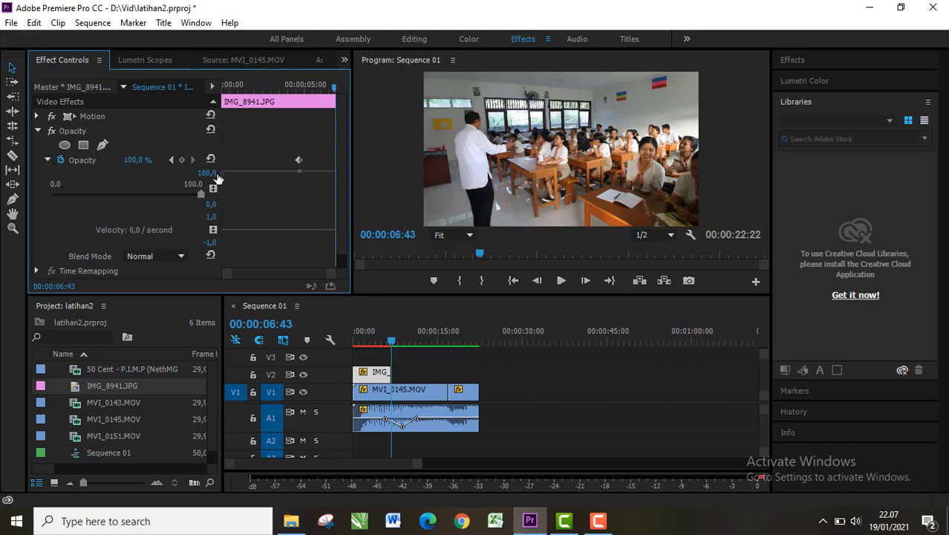
pyautogui.click(182, 159)
pyautogui.moveTo(201, 195); pyautogui.dragTo(7, 200)
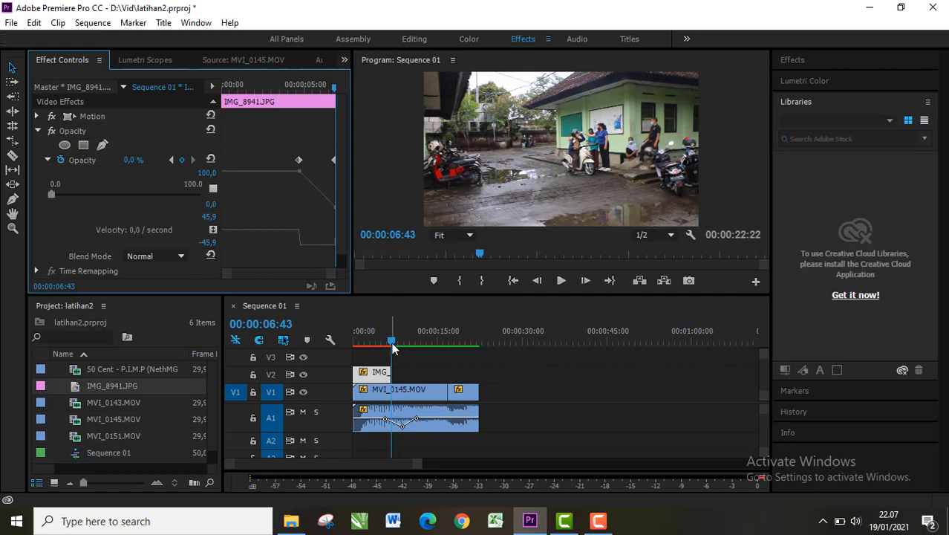
# Play the photo's opacity fade from the start of the sequence and return the playhead to 00:00:00:00 with IMG_8941.JPG selected.
pyautogui.moveTo(393, 346); pyautogui.dragTo(338, 348)
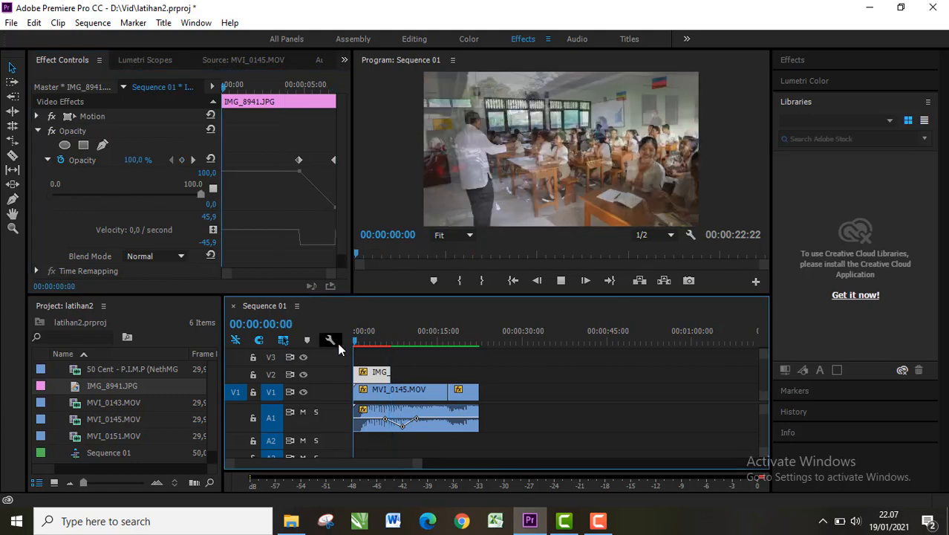
pyautogui.press('space')
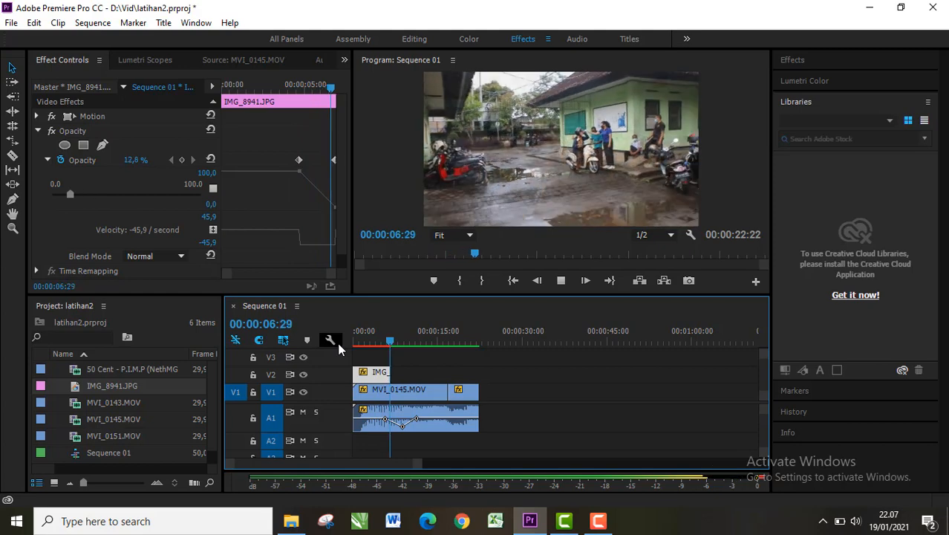
pyautogui.press('space')
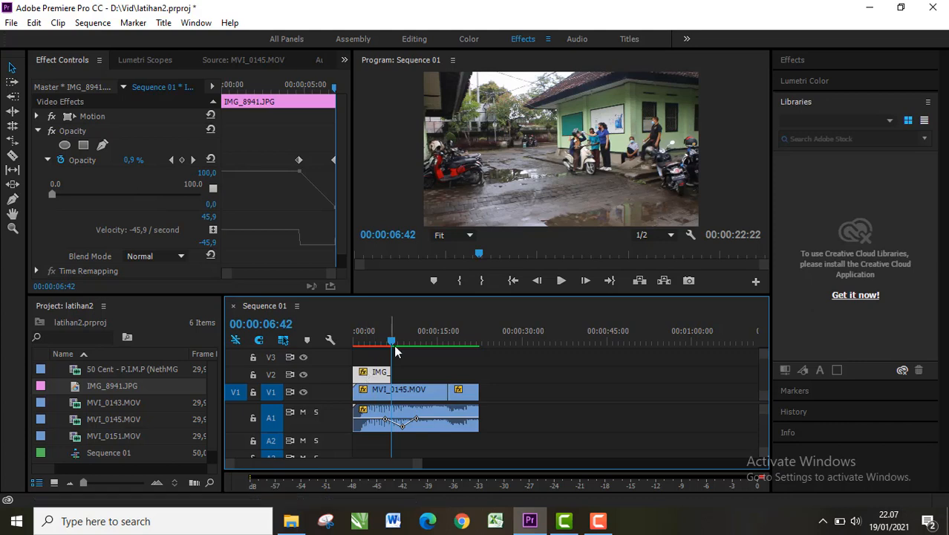
pyautogui.moveTo(392, 340); pyautogui.dragTo(352, 342)
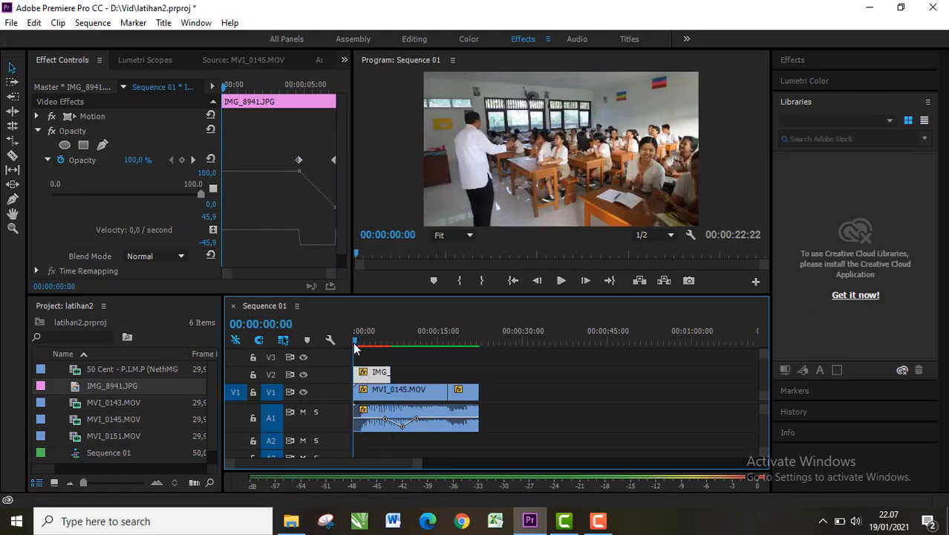
pyautogui.click(420, 370)
pyautogui.click(378, 373)
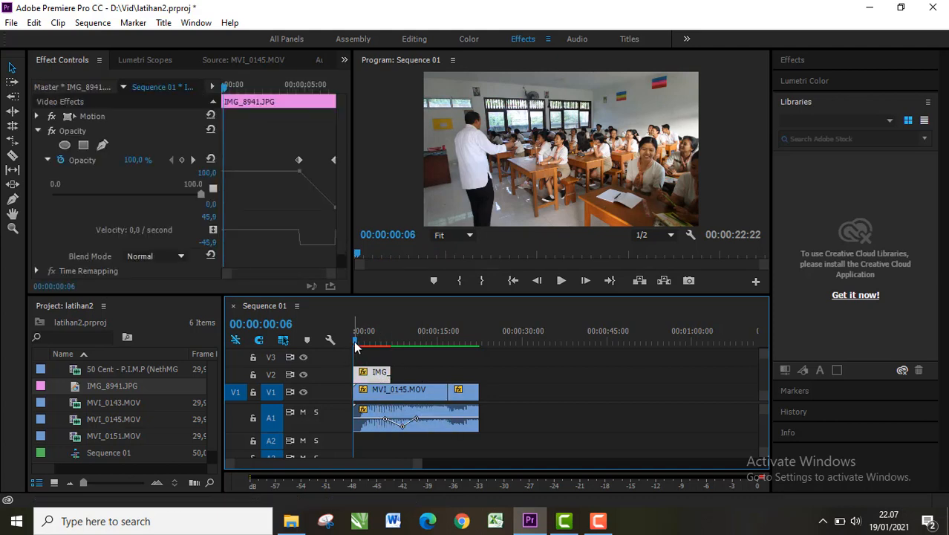
pyautogui.moveTo(356, 343); pyautogui.dragTo(352, 341)
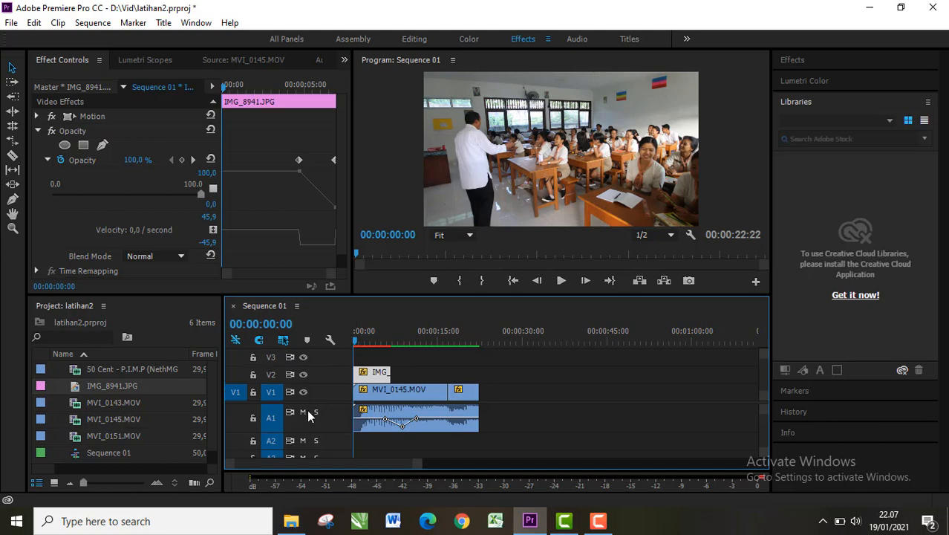
# Apply the Crop video effect from the Transform group to IMG_8941.JPG on track V2 and collapse its Opacity settings.
pyautogui.click(821, 65)
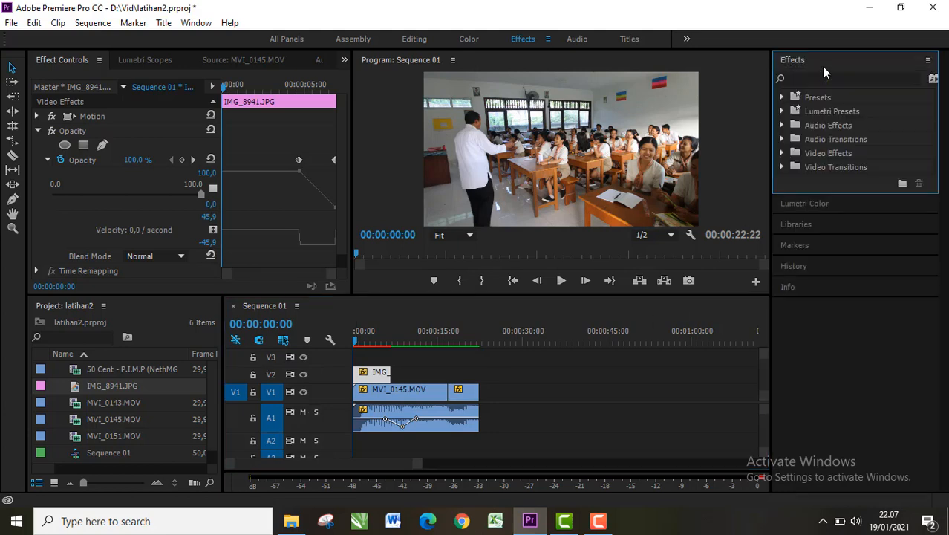
pyautogui.click(783, 153)
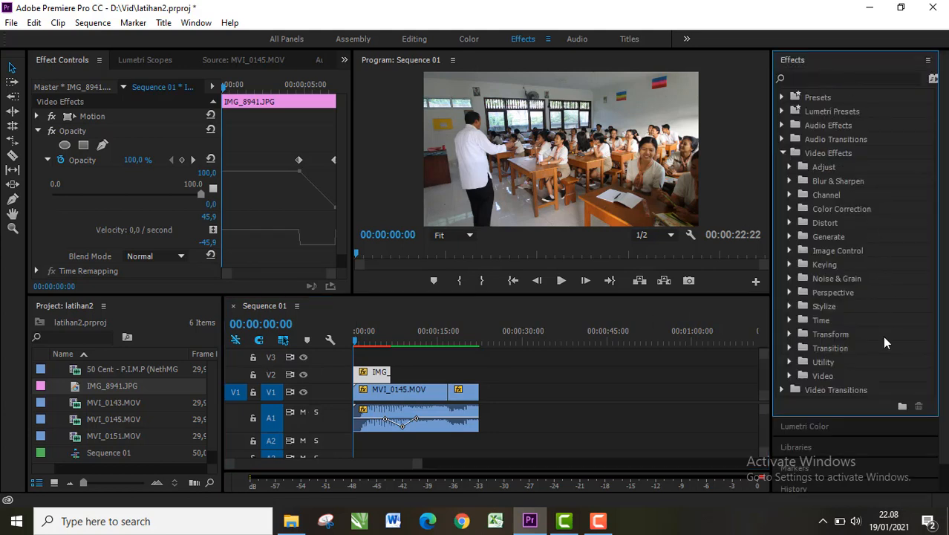
pyautogui.click(790, 334)
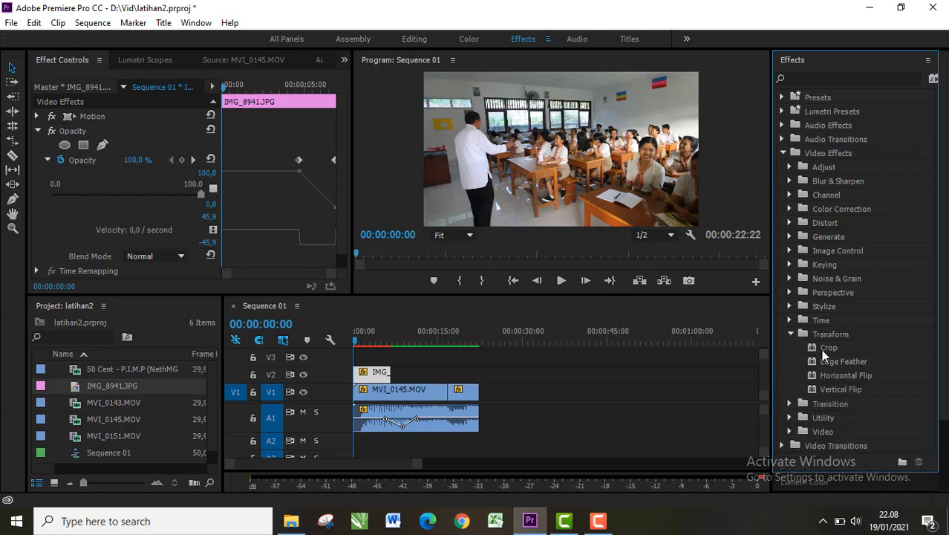
pyautogui.moveTo(821, 349); pyautogui.dragTo(381, 372)
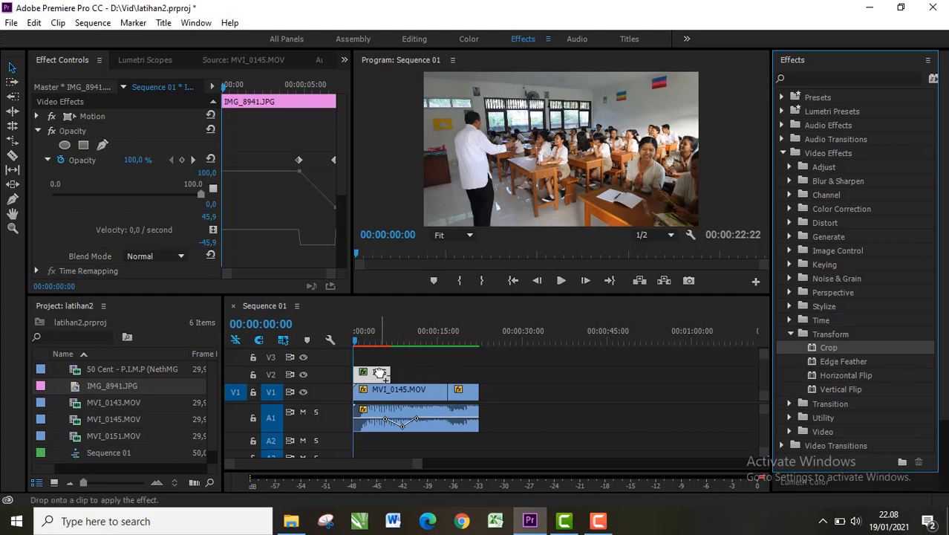
pyautogui.click(48, 160)
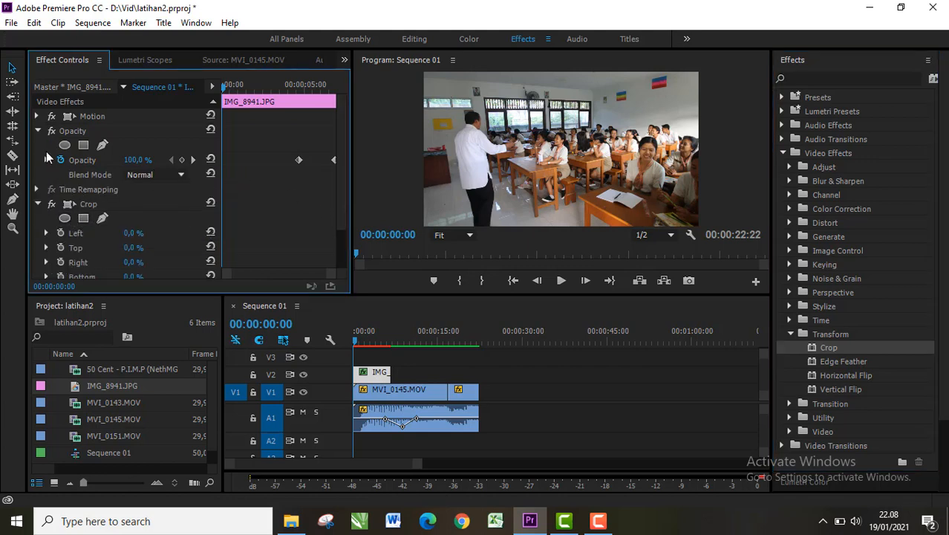
pyautogui.click(38, 131)
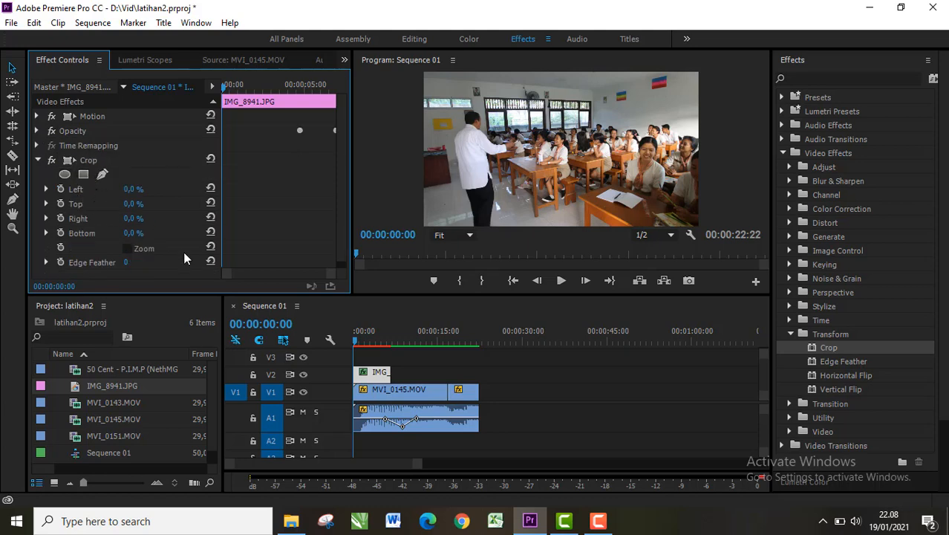
# Turn on keyframing for the Crop effect's Left value with 0% at 00:00:00:00.
pyautogui.click(46, 189)
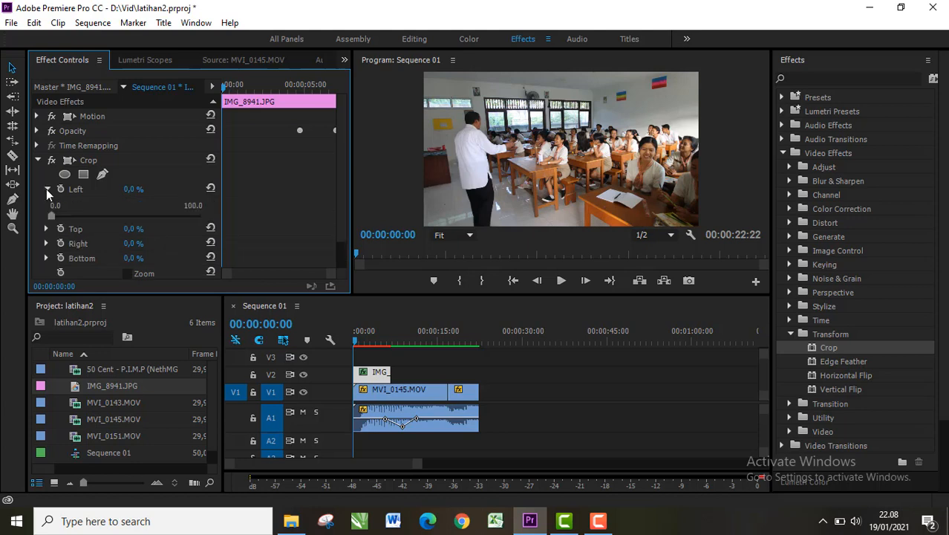
pyautogui.click(46, 230)
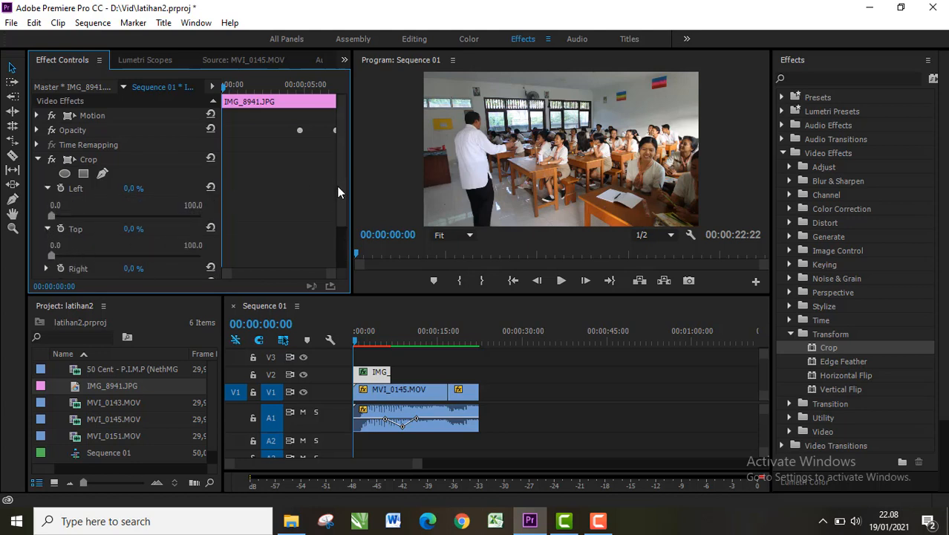
pyautogui.scroll(-1, 337, 186)
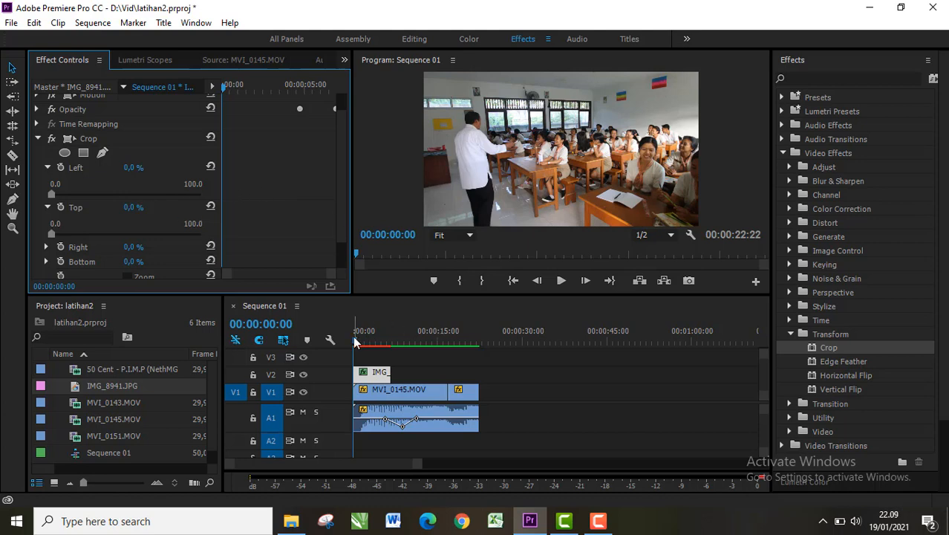
pyautogui.moveTo(355, 342)
pyautogui.mouseDown()
pyautogui.moveTo(390, 349)
pyautogui.moveTo(354, 355)
pyautogui.mouseUp()
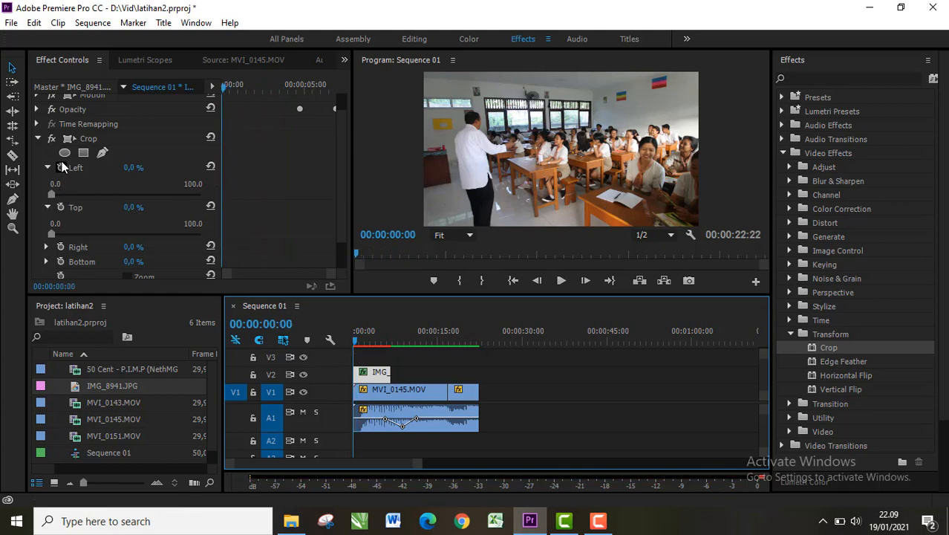
pyautogui.click(61, 167)
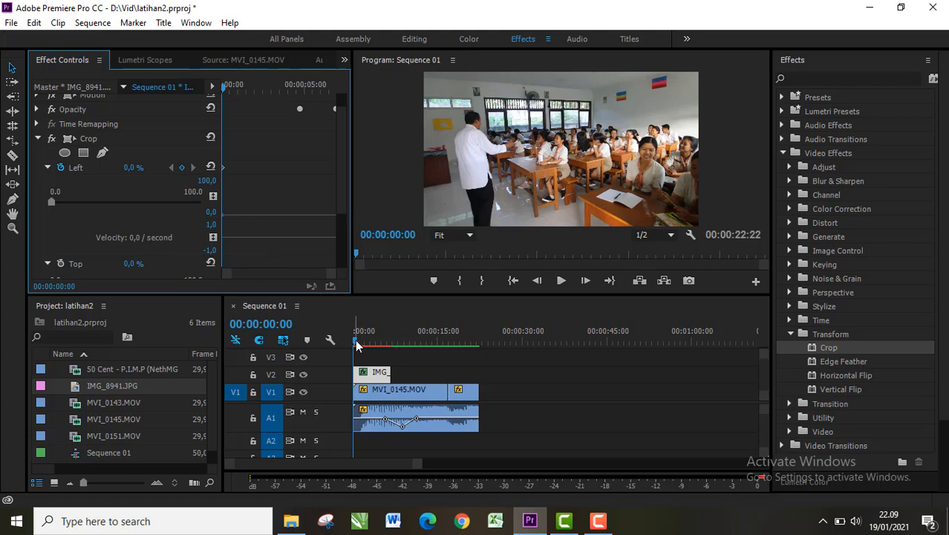
# Add a Left crop keyframe of 100% at 00:00:03:04 and move it to the end of the IMG_8941.JPG clip.
pyautogui.moveTo(356, 346); pyautogui.dragTo(374, 349)
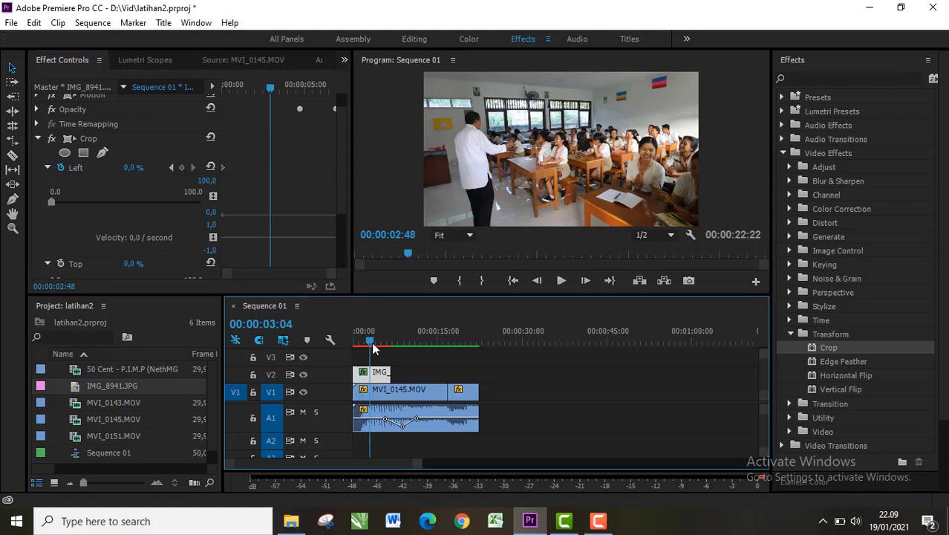
pyautogui.click(182, 167)
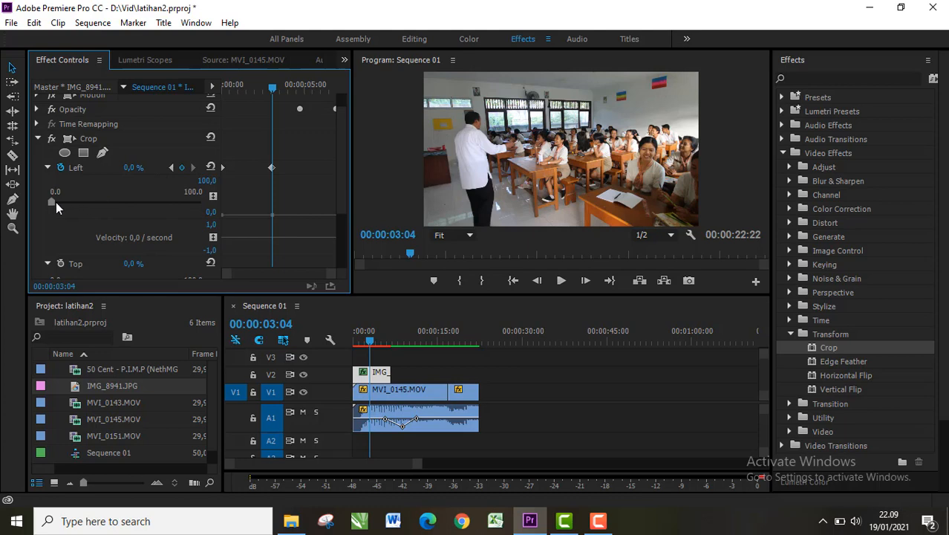
pyautogui.moveTo(52, 202); pyautogui.dragTo(247, 224)
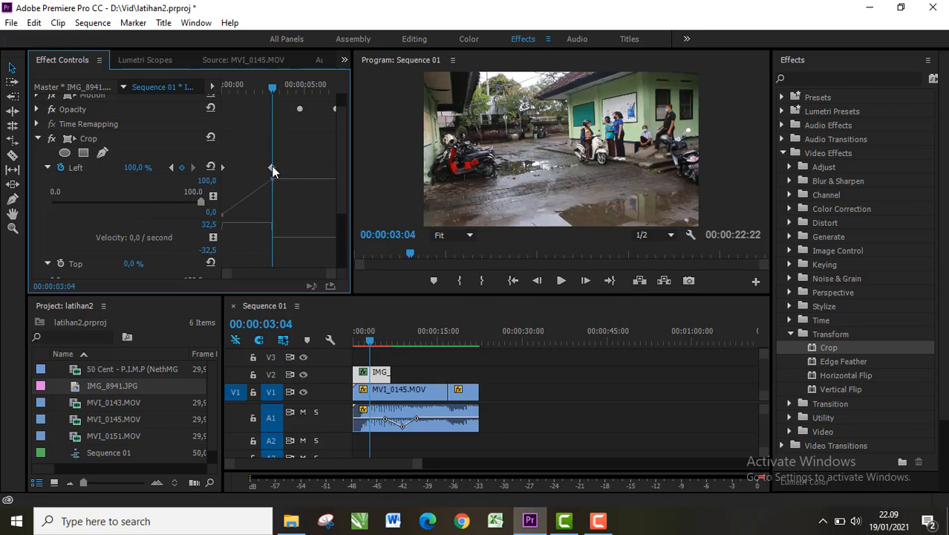
pyautogui.moveTo(272, 169); pyautogui.dragTo(338, 176)
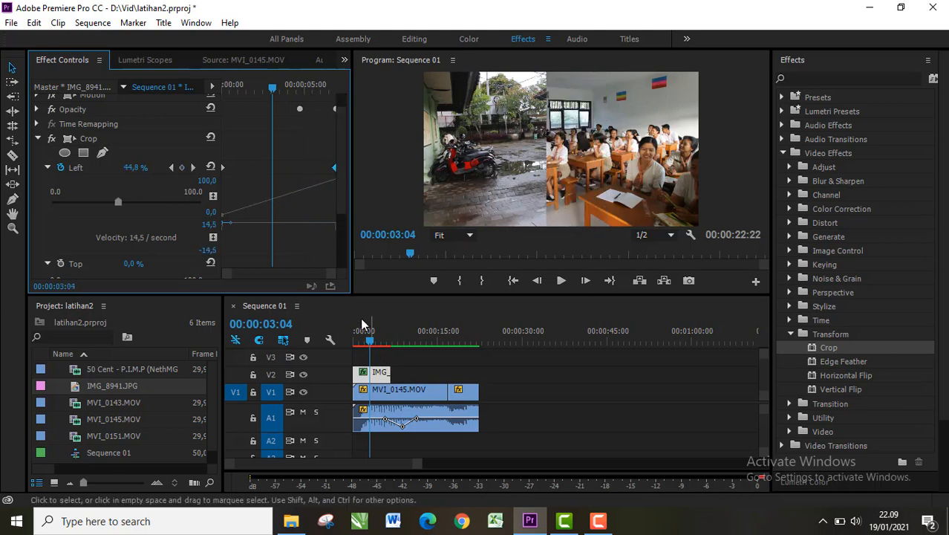
# Collapse the Crop settings and remove the opacity keyframes at 00:00:04:34 and 00:00:06:43 from IMG_8941.JPG.
pyautogui.click(47, 165)
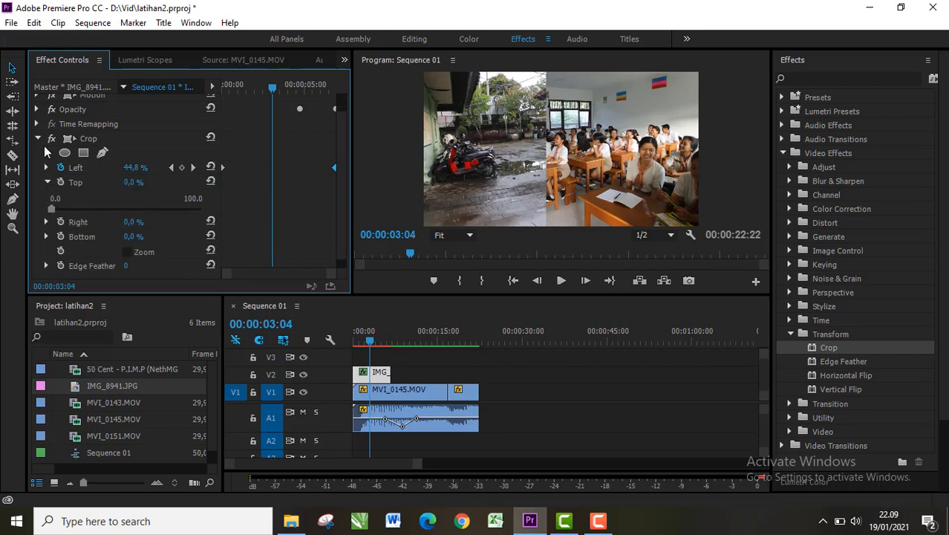
pyautogui.click(38, 138)
pyautogui.click(38, 131)
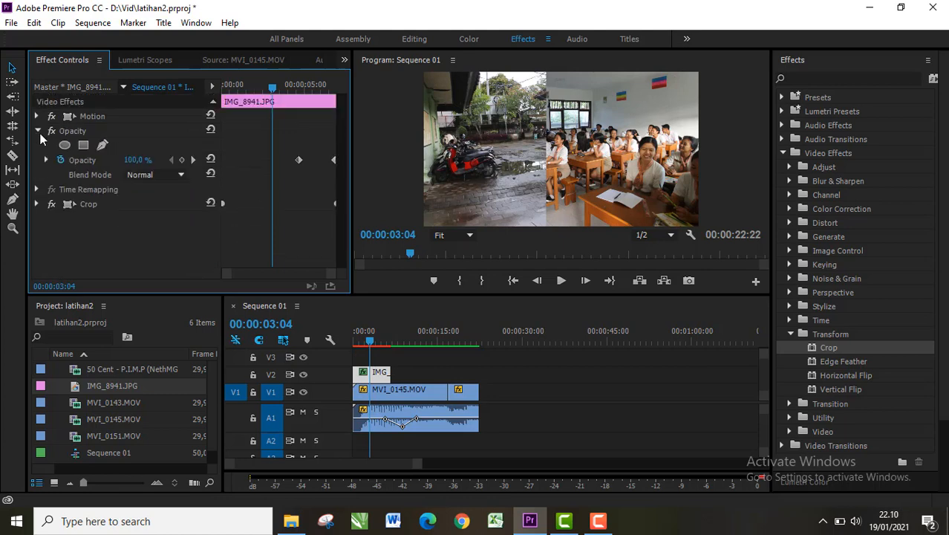
pyautogui.rightClick(84, 163)
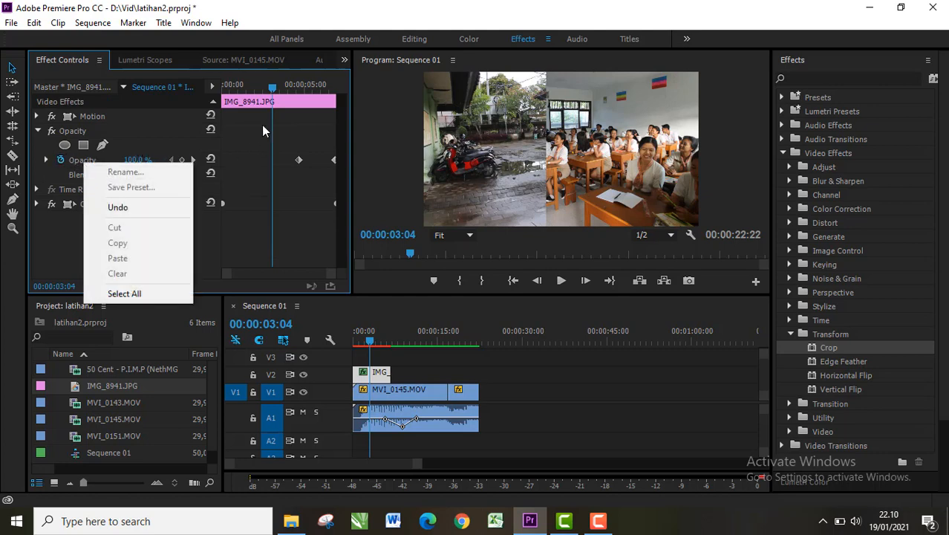
pyautogui.moveTo(278, 84); pyautogui.dragTo(271, 84)
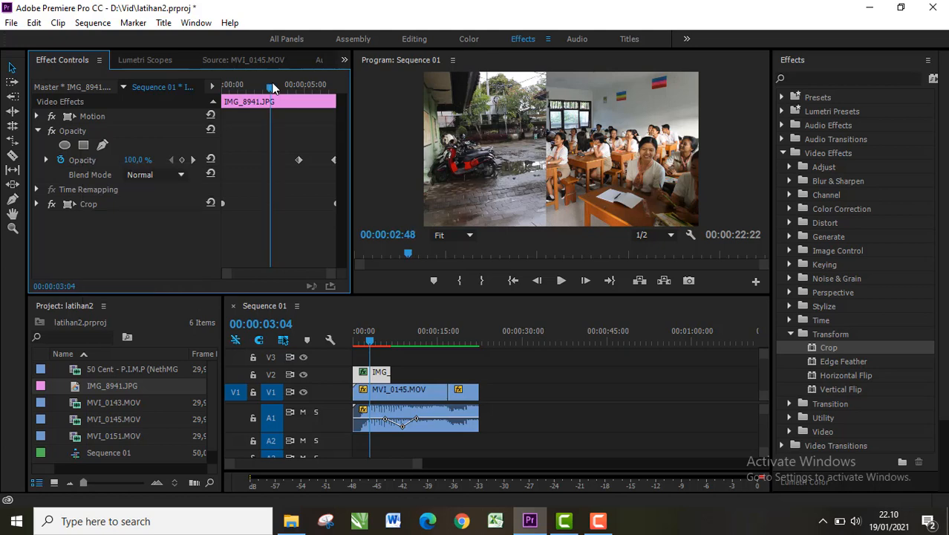
pyautogui.click(195, 160)
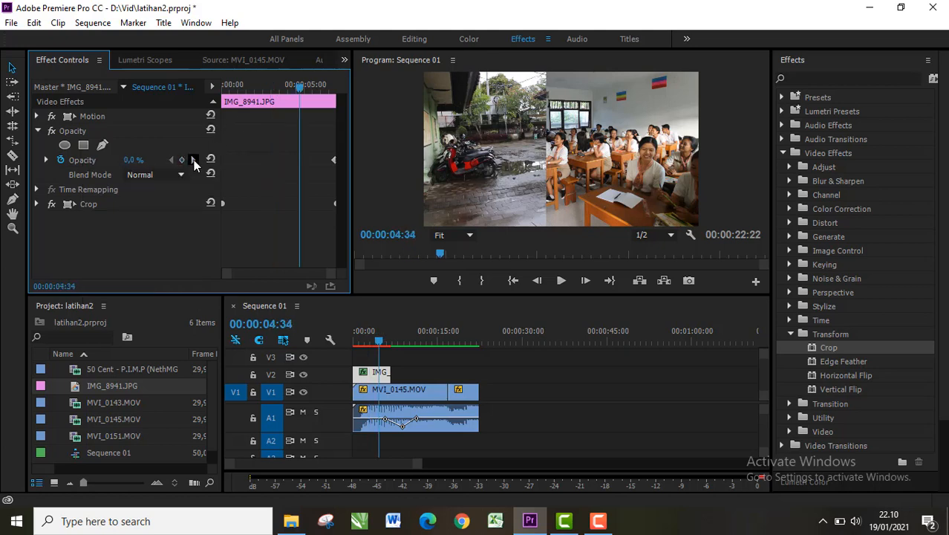
pyautogui.click(194, 160)
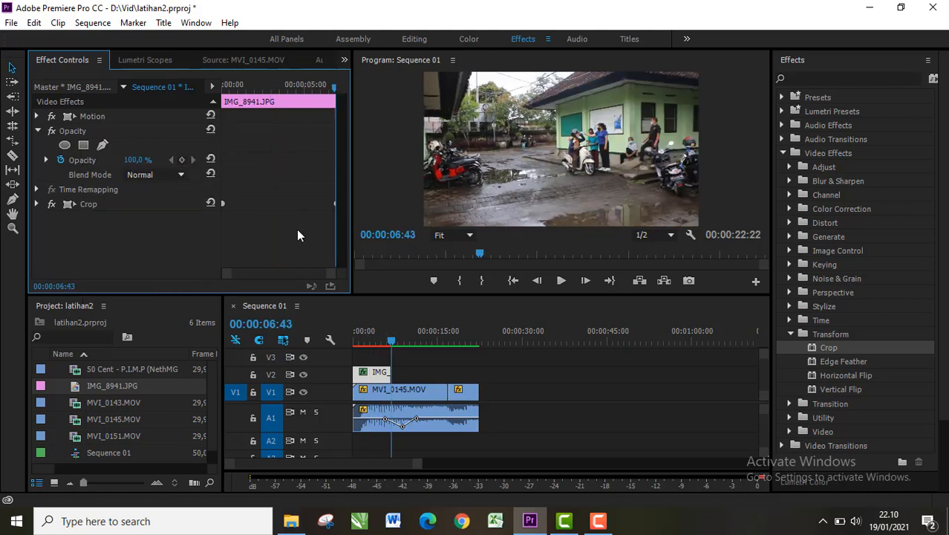
# Play Sequence 01 from the beginning to preview the Crop wipe over IMG_8941.JPG, and stop near the end of the photo.
pyautogui.click(329, 344)
pyautogui.press('Home')
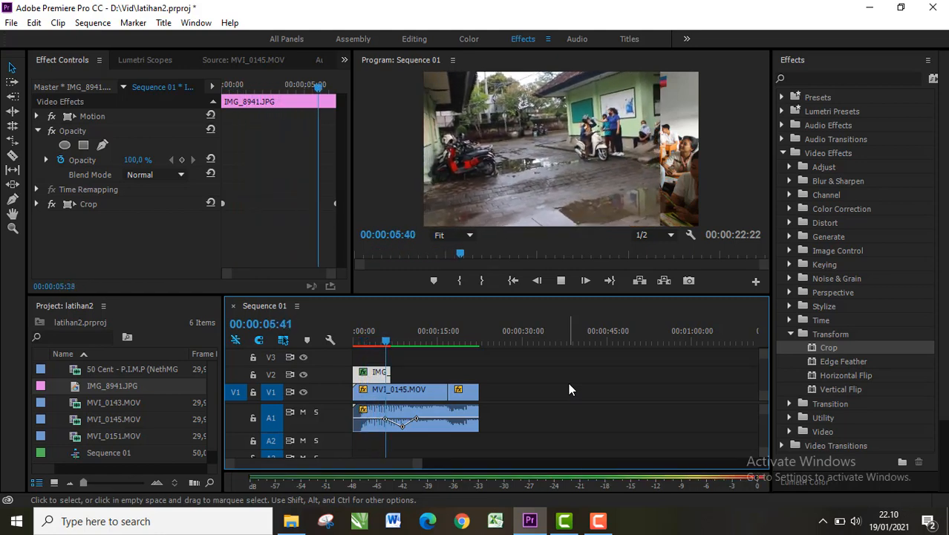
pyautogui.press('space')
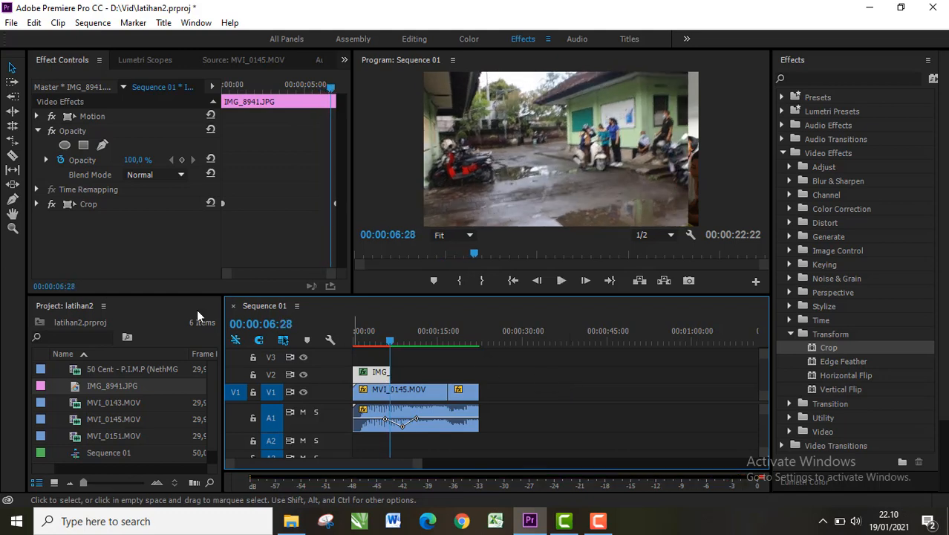
# Expand the Crop settings of IMG_8941.JPG and collapse the Top slider to review all the crop parameters.
pyautogui.click(38, 203)
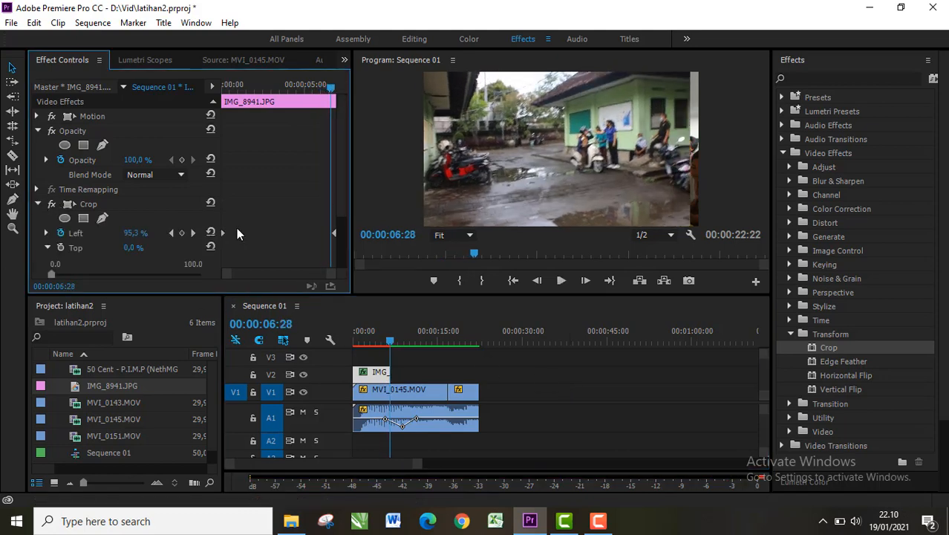
pyautogui.scroll(-3, 344, 226)
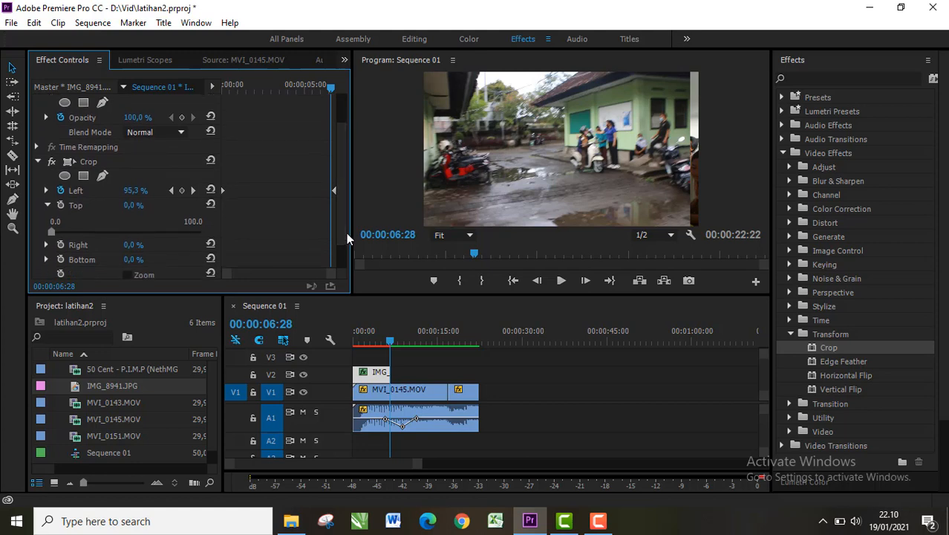
pyautogui.click(49, 204)
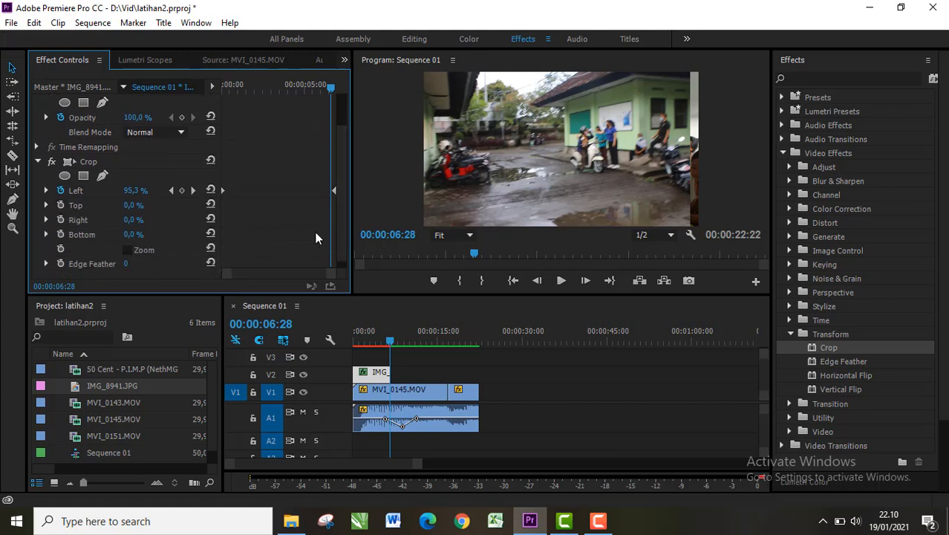
pyautogui.scroll(-1, 338, 223)
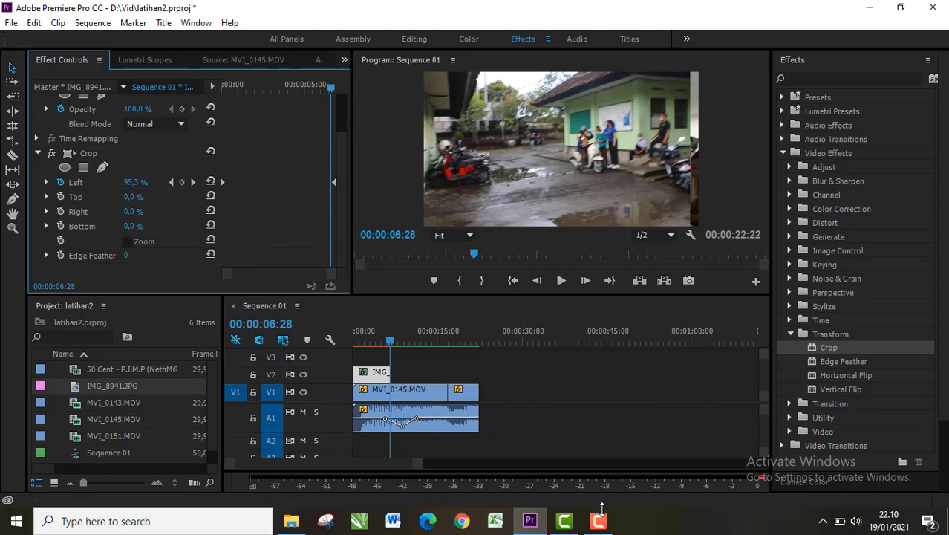
pyautogui.click(601, 523)
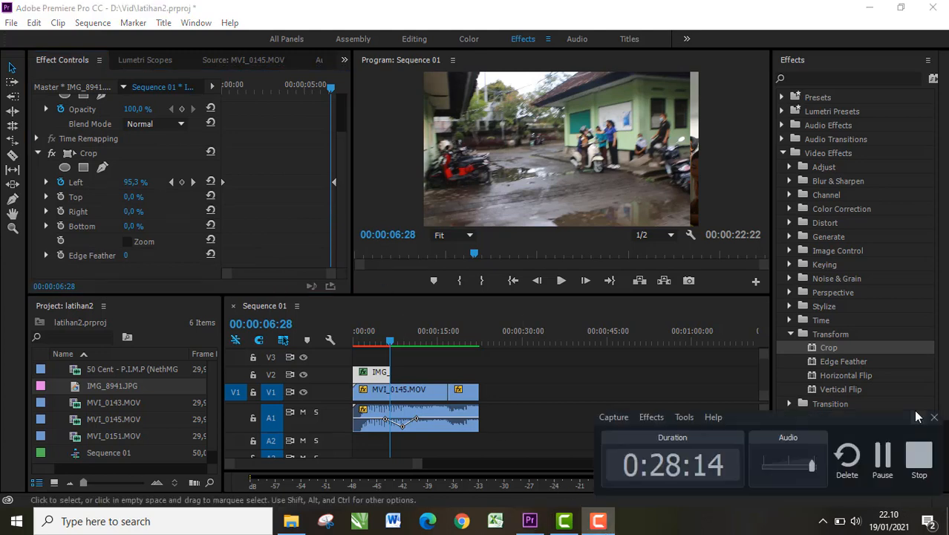
pyautogui.click(918, 417)
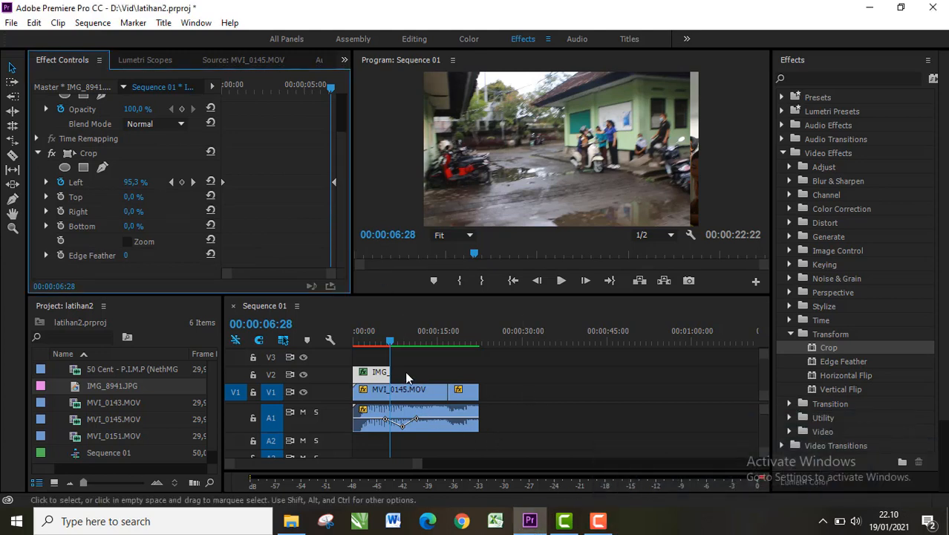
# Select all clips in Sequence 01, render the selection, and save the latihan2 project.
pyautogui.moveTo(393, 367); pyautogui.dragTo(513, 436)
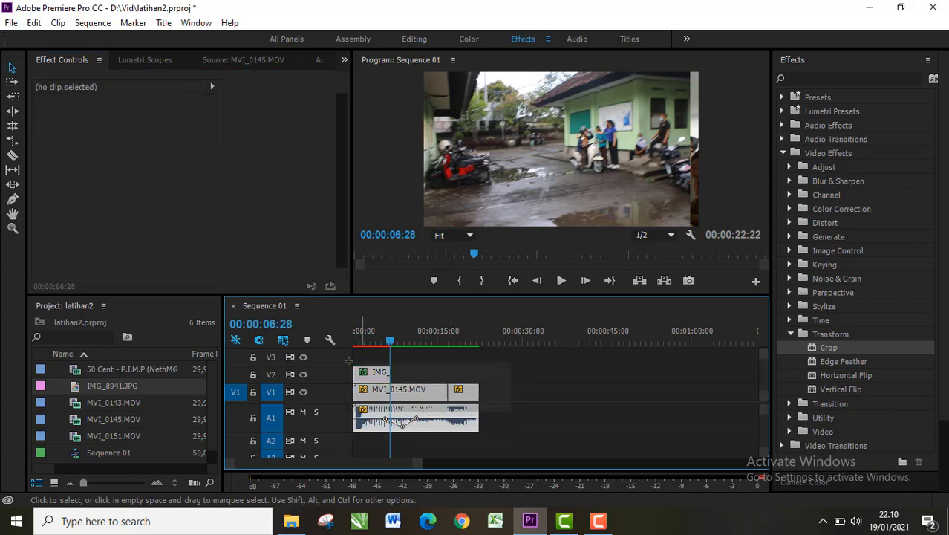
pyautogui.click(92, 22)
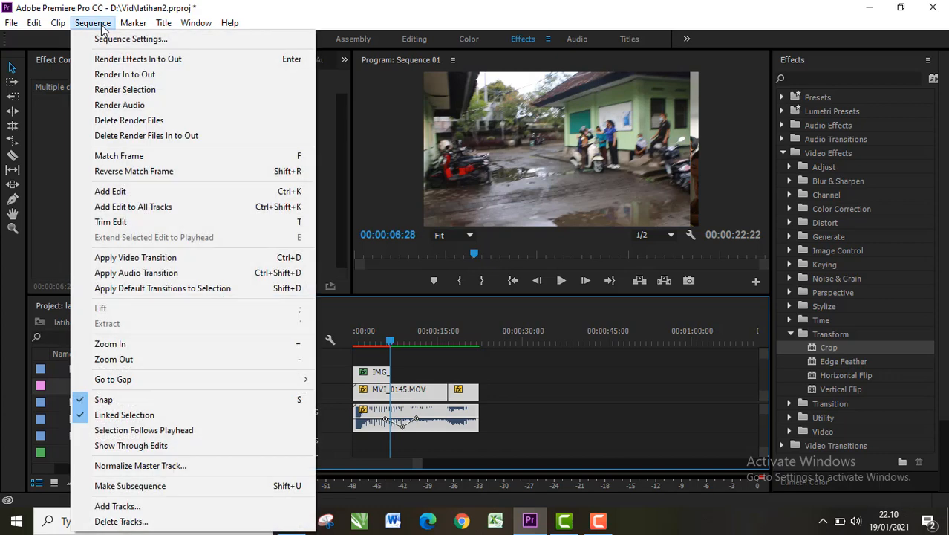
pyautogui.click(145, 88)
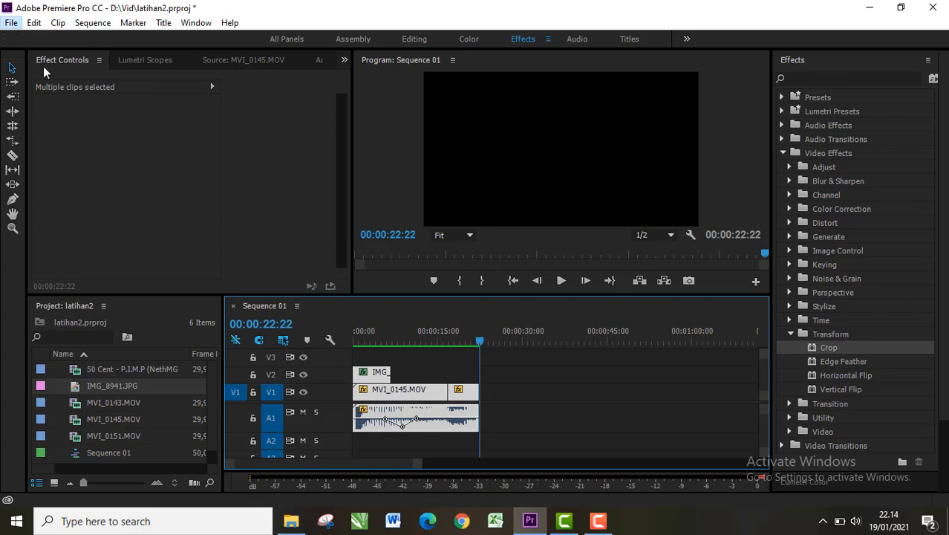
pyautogui.hotkey('alt', 'f')
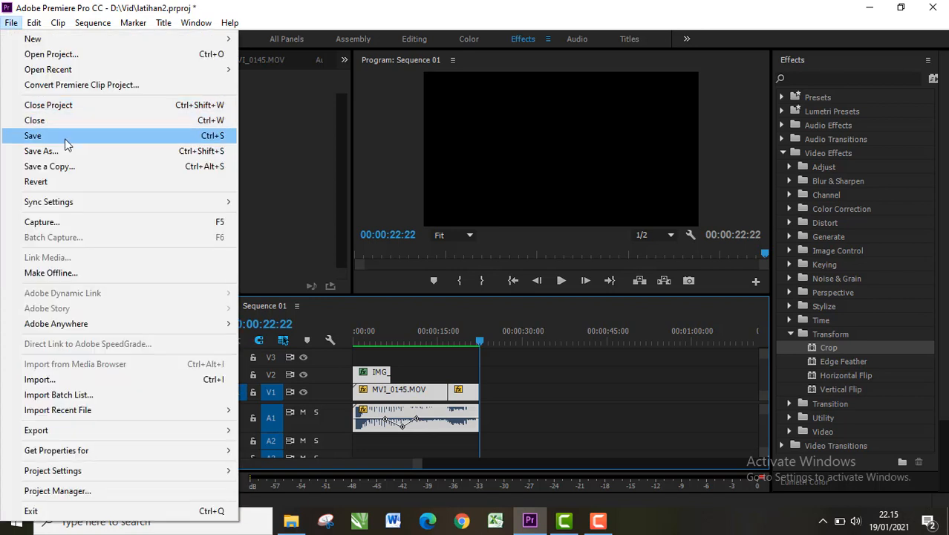
pyautogui.click(65, 138)
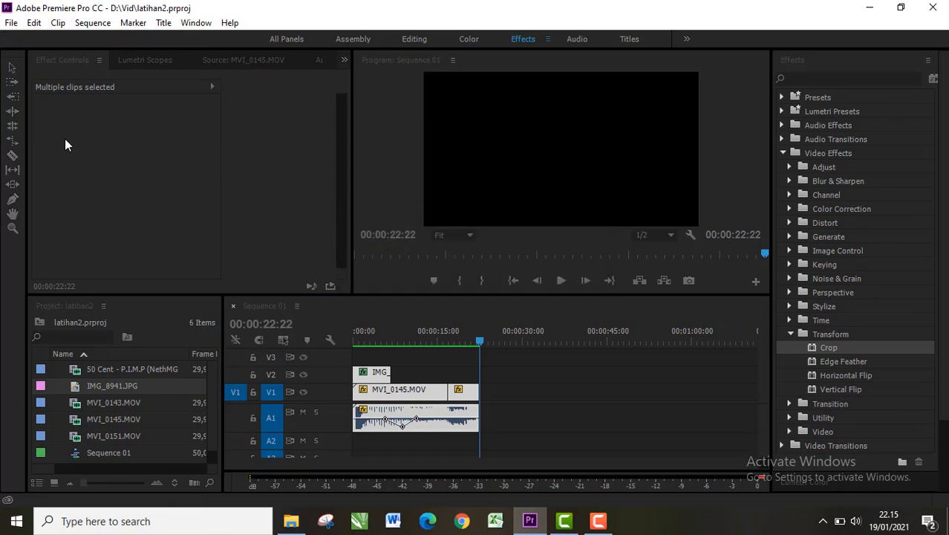
# Open the media export settings for Sequence 01 and review the available formats, keeping H.264.
pyautogui.click(10, 25)
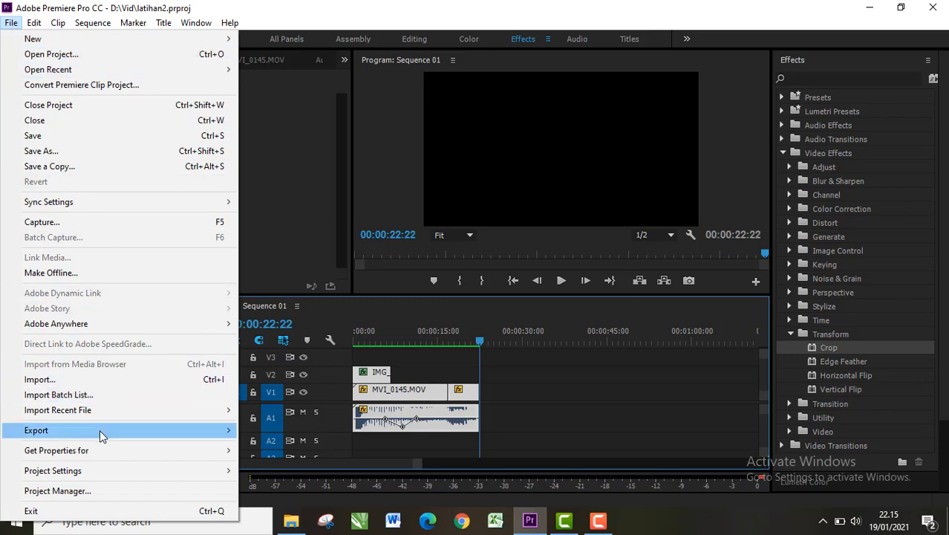
pyautogui.moveTo(100, 429)
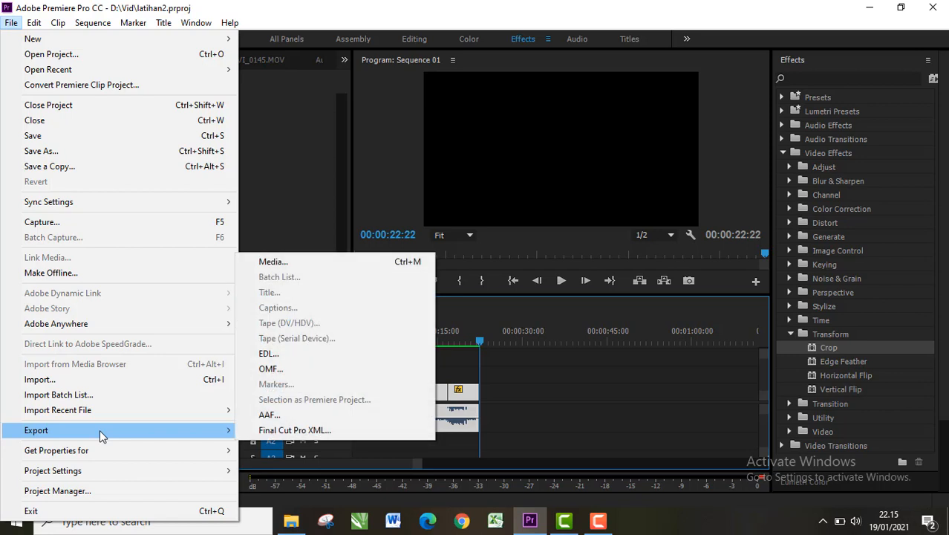
pyautogui.click(278, 270)
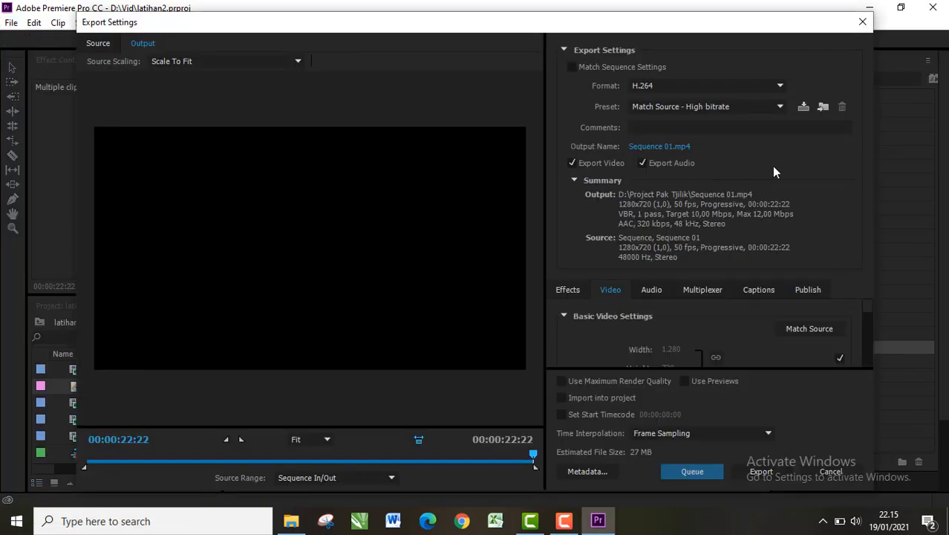
pyautogui.click(780, 87)
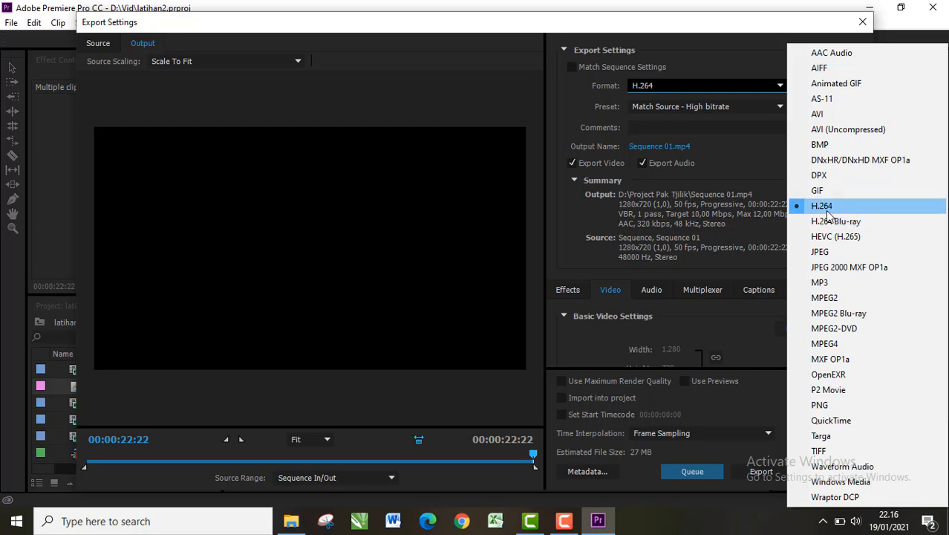
pyautogui.click(743, 165)
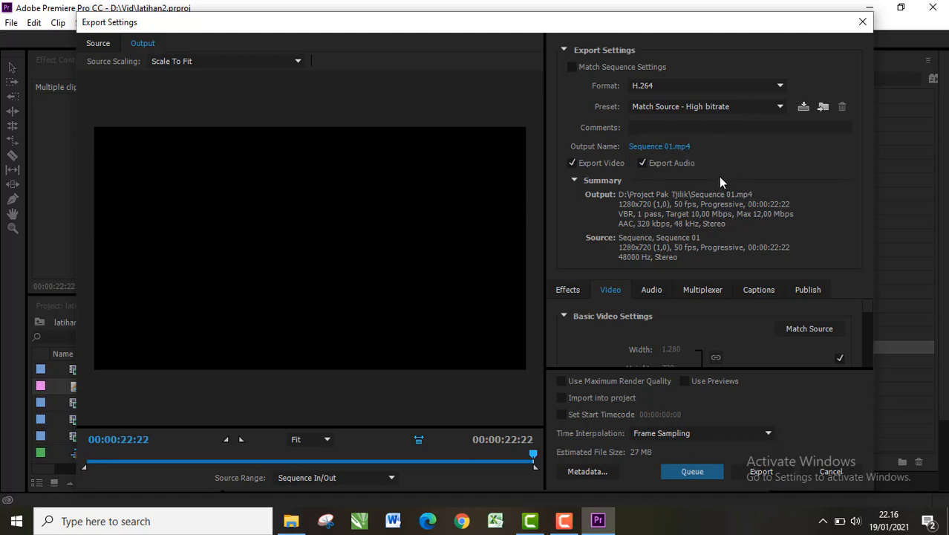
# Choose the Vid folder on Local Disk (D:) as the destination for the exported video.
pyautogui.click(677, 148)
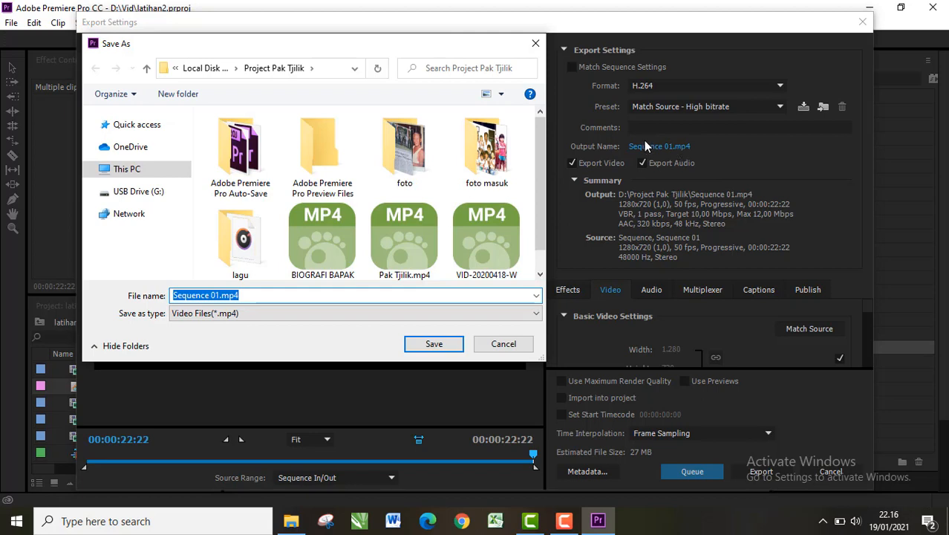
pyautogui.click(216, 69)
pyautogui.click(340, 216)
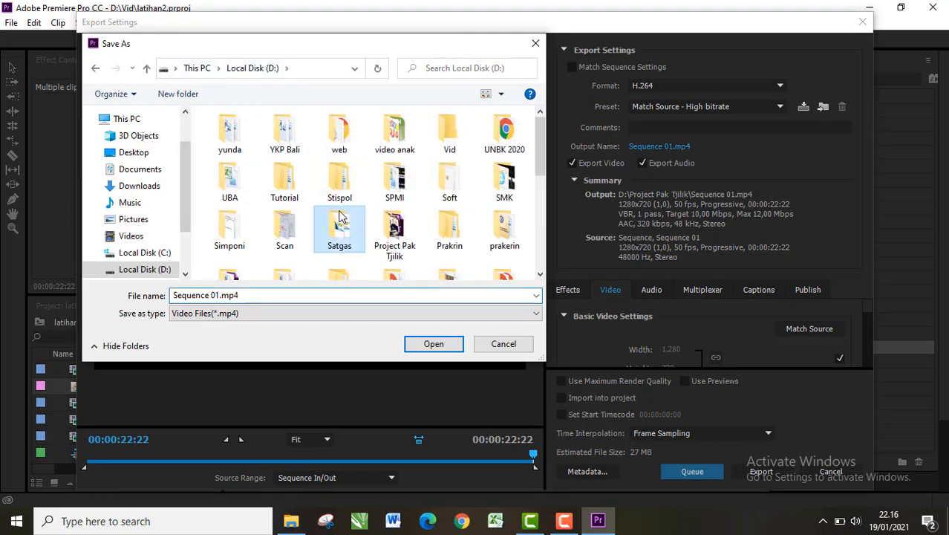
pyautogui.click(395, 132)
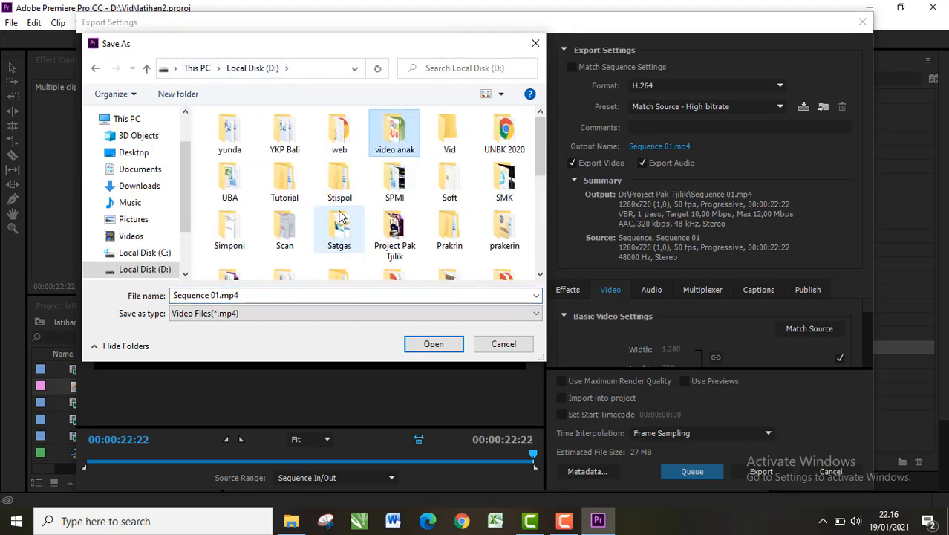
pyautogui.doubleClick(450, 133)
# Name the output file latihan2.mp4, accept it, and close the export settings without exporting.
pyautogui.click(217, 296)
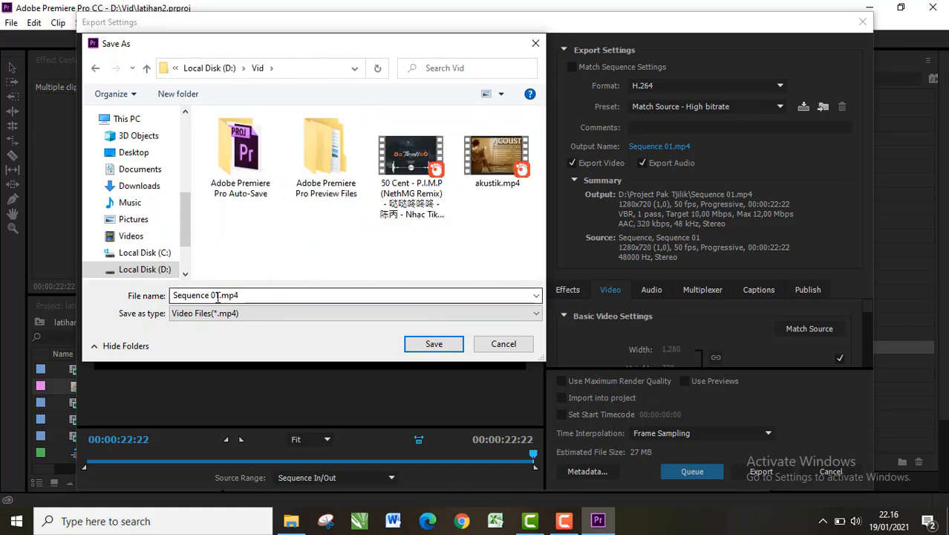
pyautogui.hotkey('ctrl', 'a')
pyautogui.moveTo(217, 296); pyautogui.dragTo(117, 289)
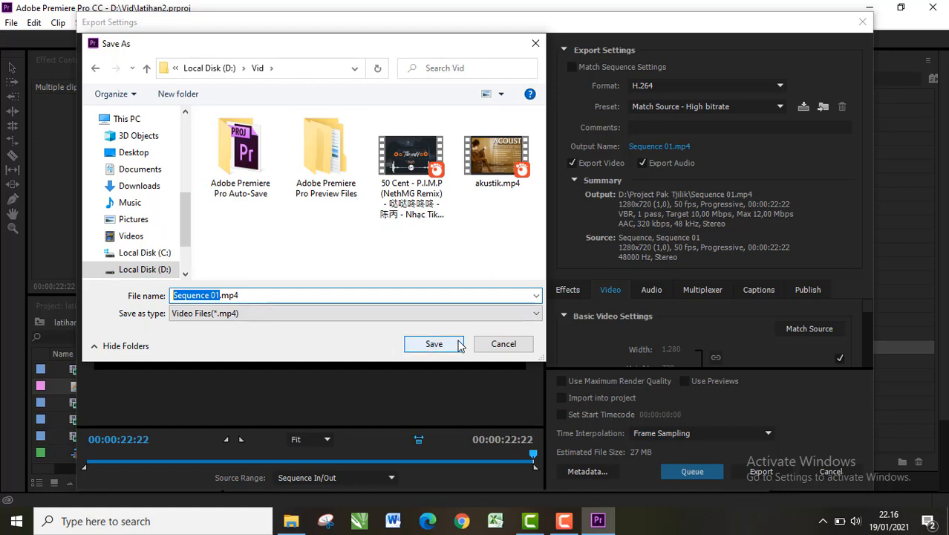
pyautogui.write('nnn')
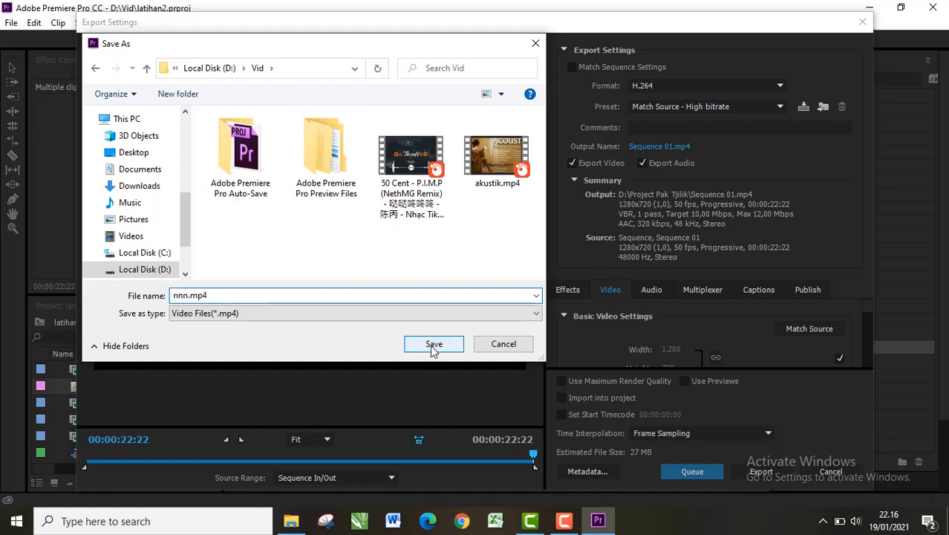
pyautogui.press('BackSpace')
pyautogui.press('BackSpace')
pyautogui.write('latihan2')
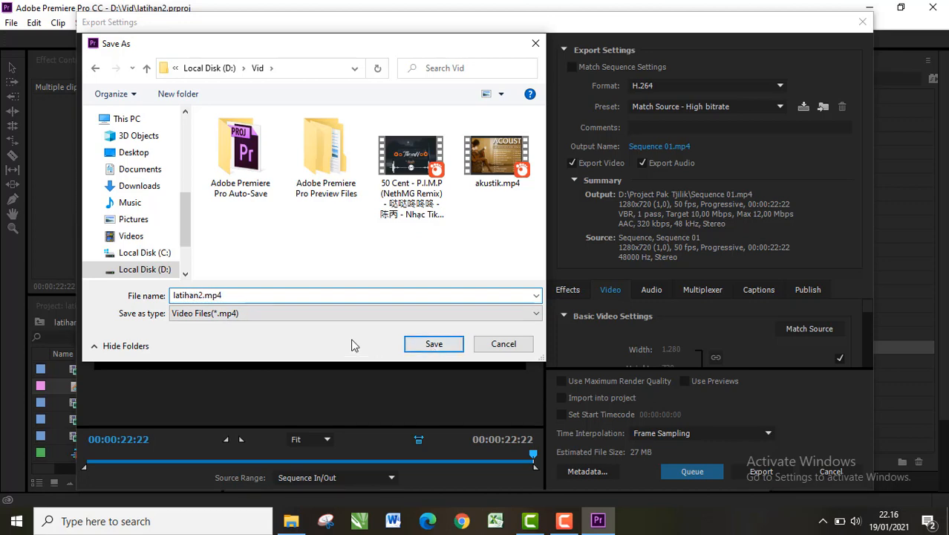
pyautogui.click(433, 344)
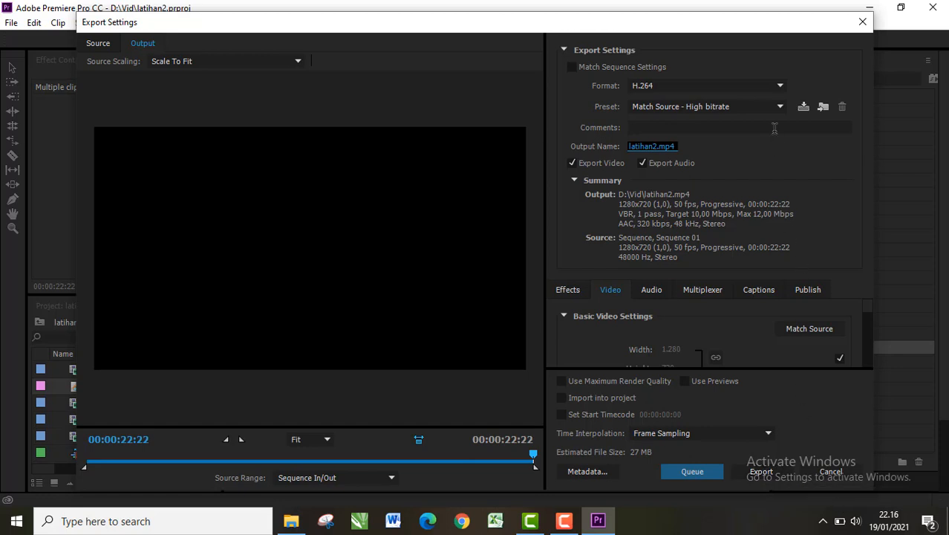
pyautogui.click(862, 22)
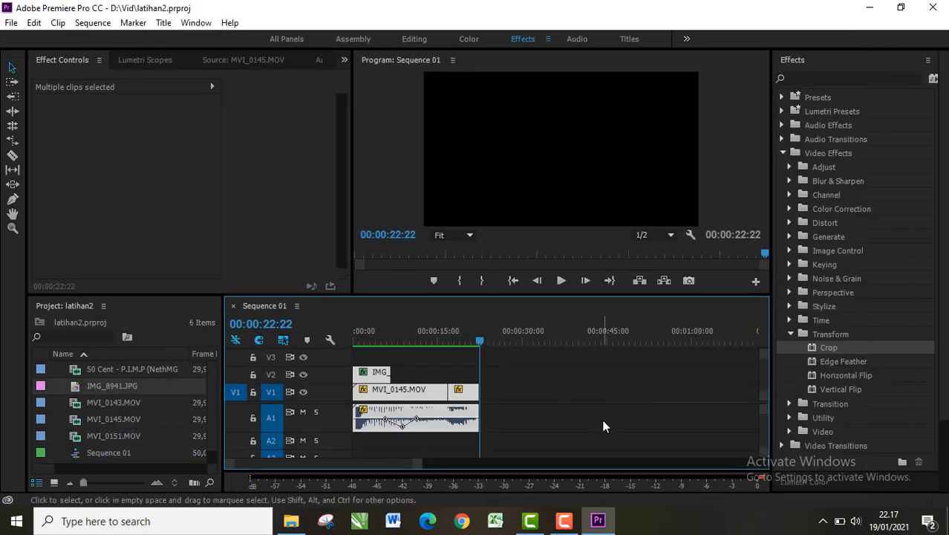